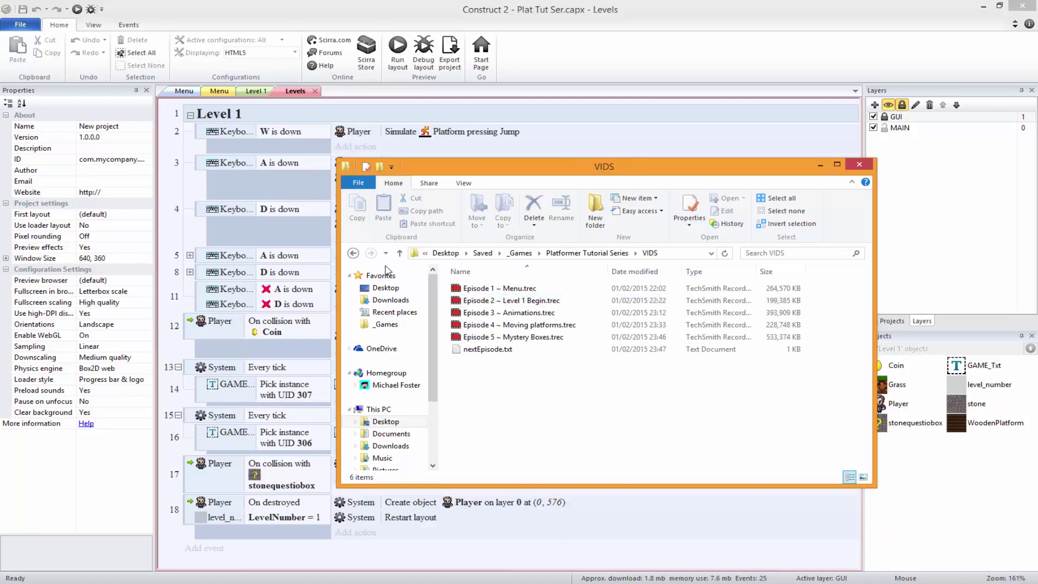
Step: Open the Level 1 layout and delete the rightmost coin of the row above the grass platform
{"action": "left_click", "coordinate": [352, 253]}
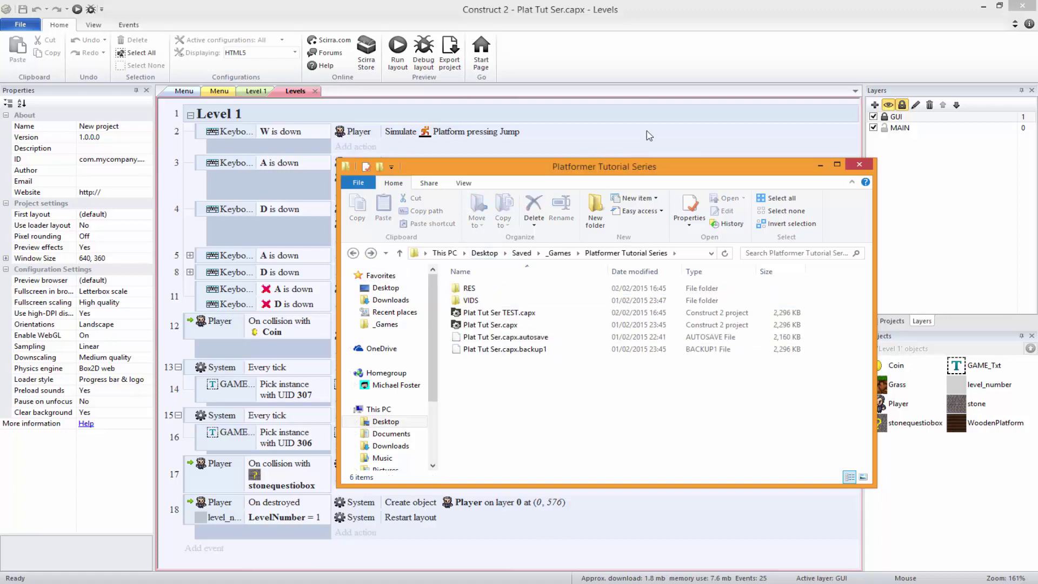
{"action": "left_click", "coordinate": [704, 6]}
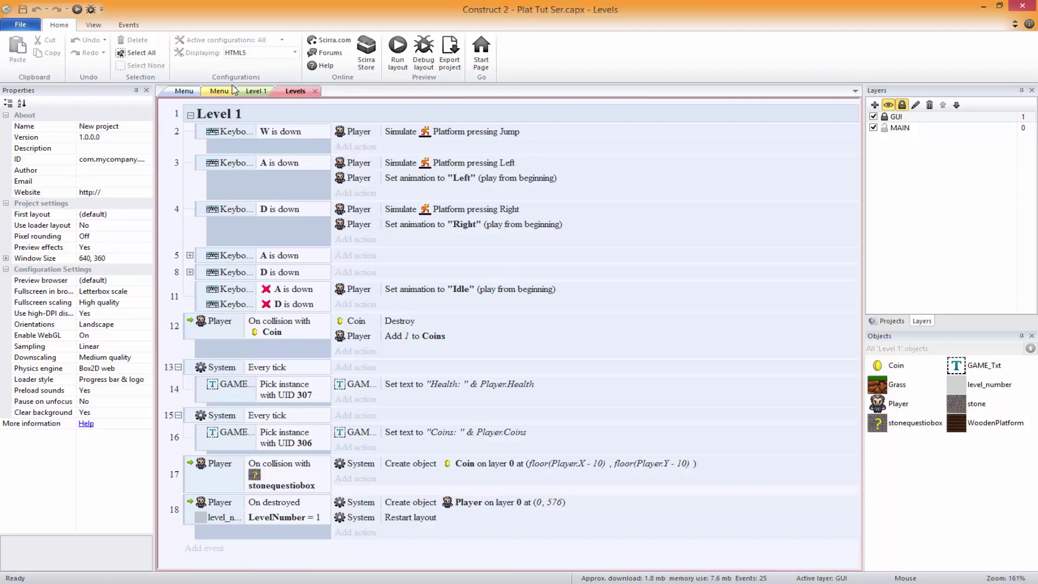
{"action": "left_click", "coordinate": [254, 91]}
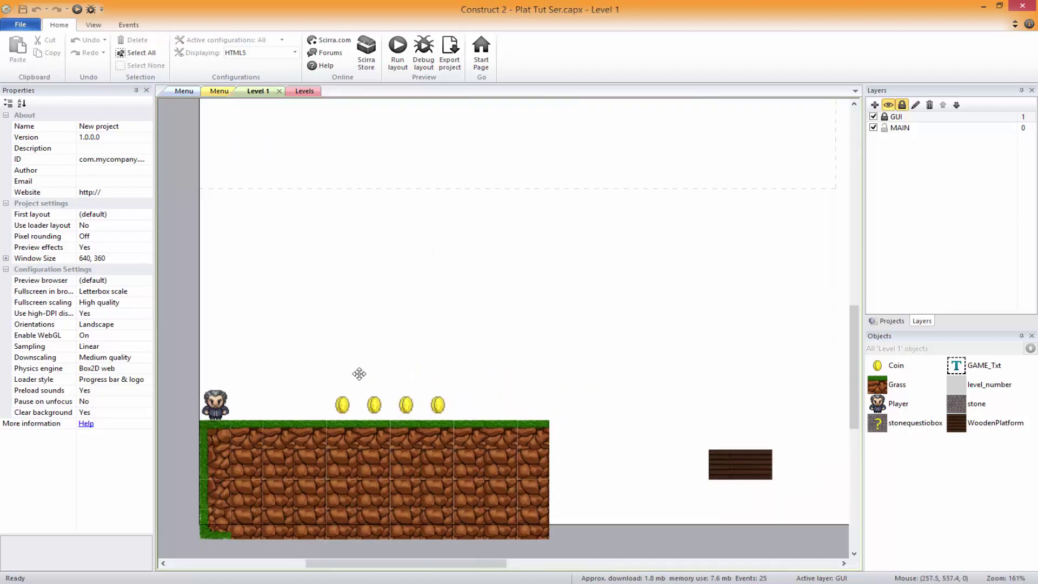
{"action": "middle_click_drag", "start_coordinate": [358, 373], "coordinate": [430, 372]}
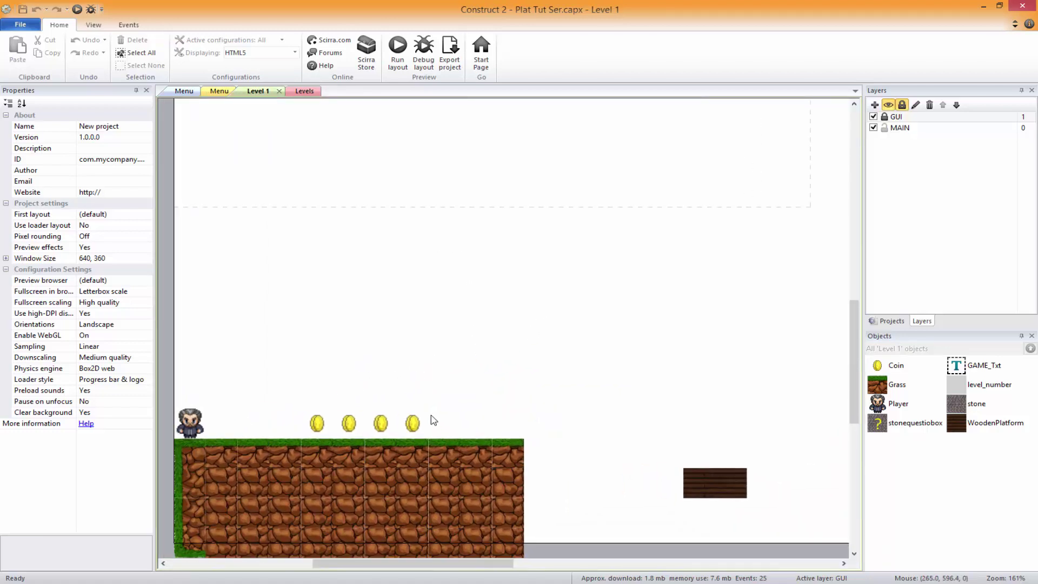
{"action": "left_click", "coordinate": [413, 424]}
{"action": "key", "text": "Delete"}
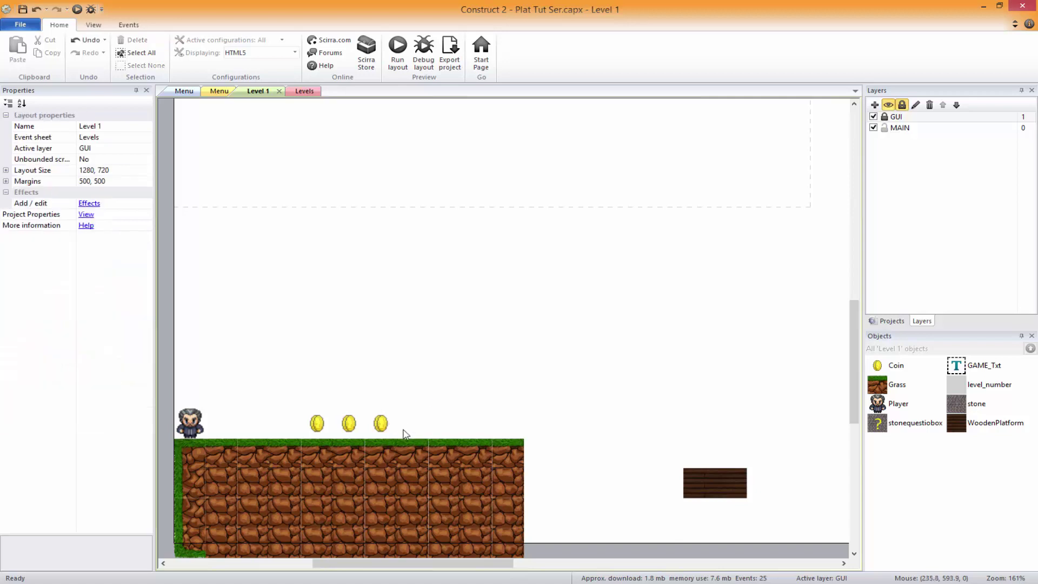
Step: Turn on grid snapping and grid display for the Level 1 layout
{"action": "middle_click_drag", "start_coordinate": [442, 398], "coordinate": [546, 398]}
{"action": "left_click", "coordinate": [94, 24]}
{"action": "left_click", "coordinate": [275, 40]}
{"action": "left_click", "coordinate": [275, 52]}
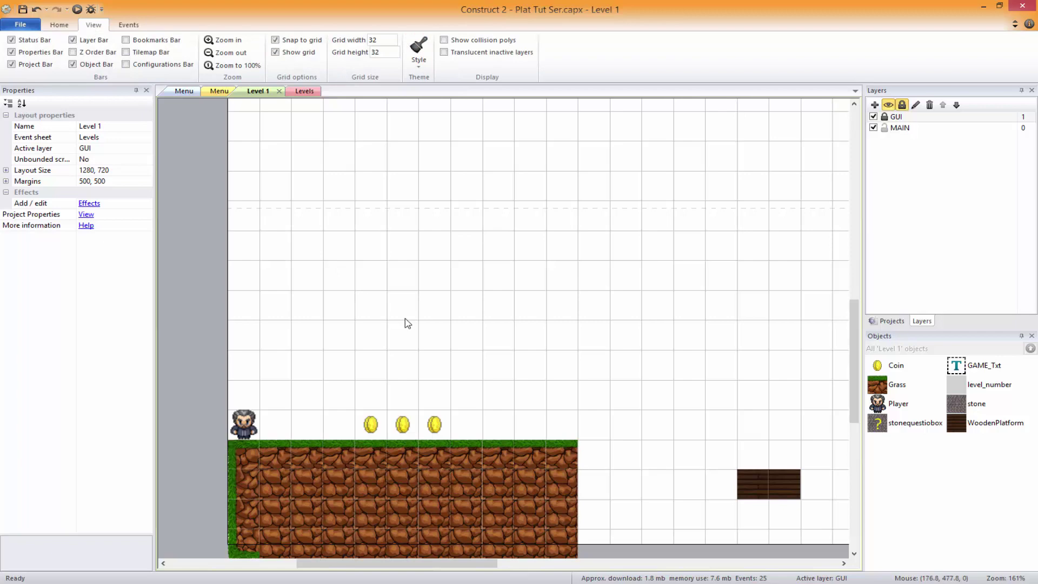
Step: View the program information window containing the media bundle download link and close it
{"action": "left_click", "coordinate": [20, 24]}
{"action": "left_click", "coordinate": [178, 243]}
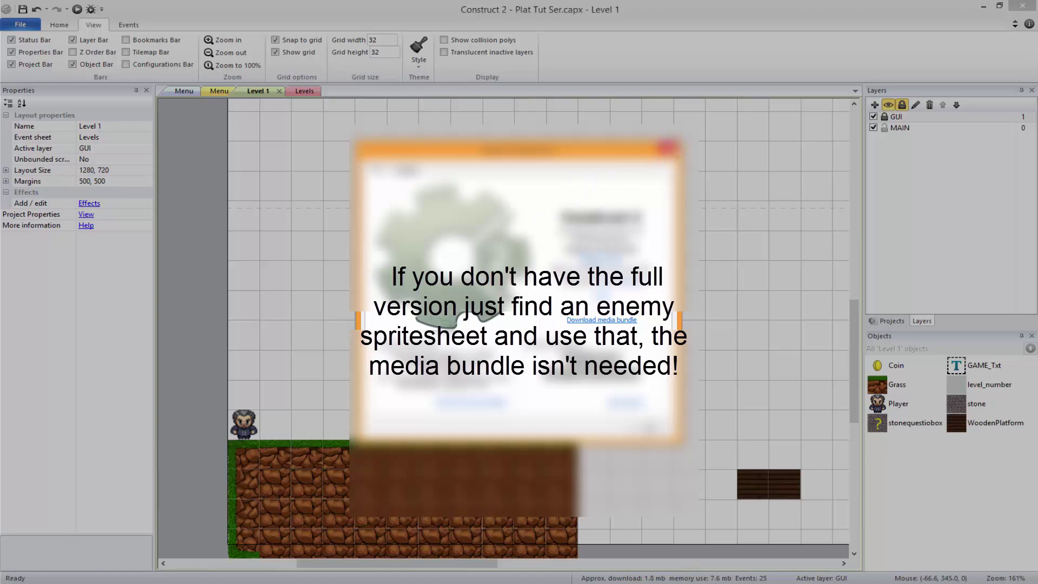
{"action": "left_click", "coordinate": [669, 148]}
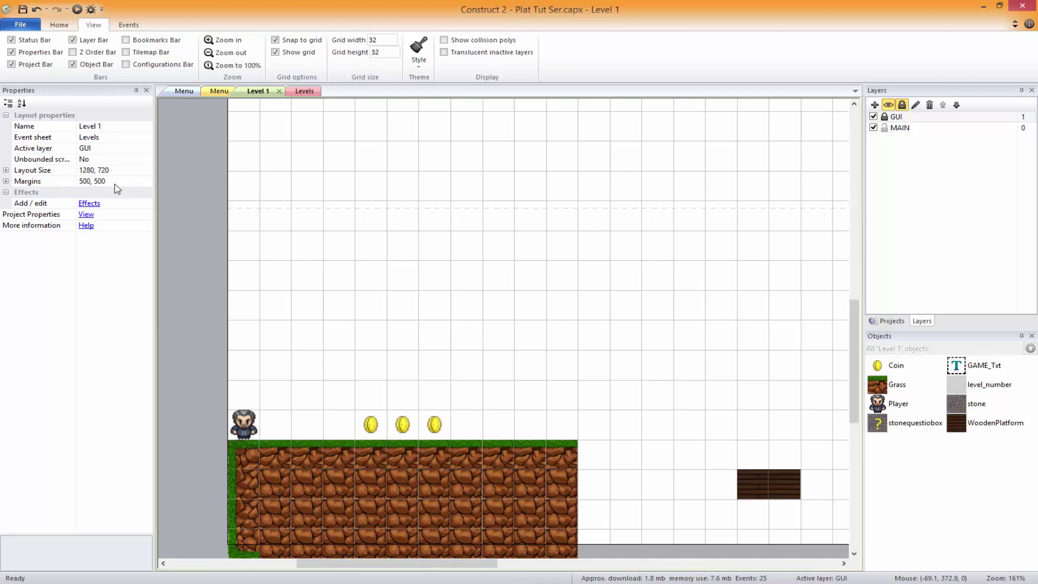
Step: Insert a new Sprite object into the empty area above the grass platform
{"action": "double_click", "coordinate": [498, 311]}
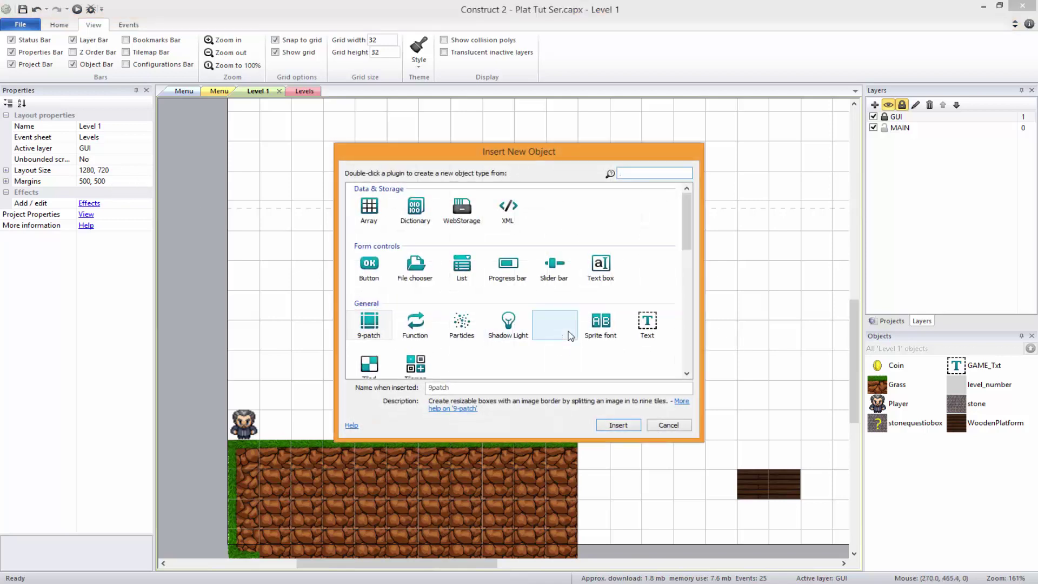
{"action": "double_click", "coordinate": [562, 346]}
{"action": "left_click", "coordinate": [563, 350]}
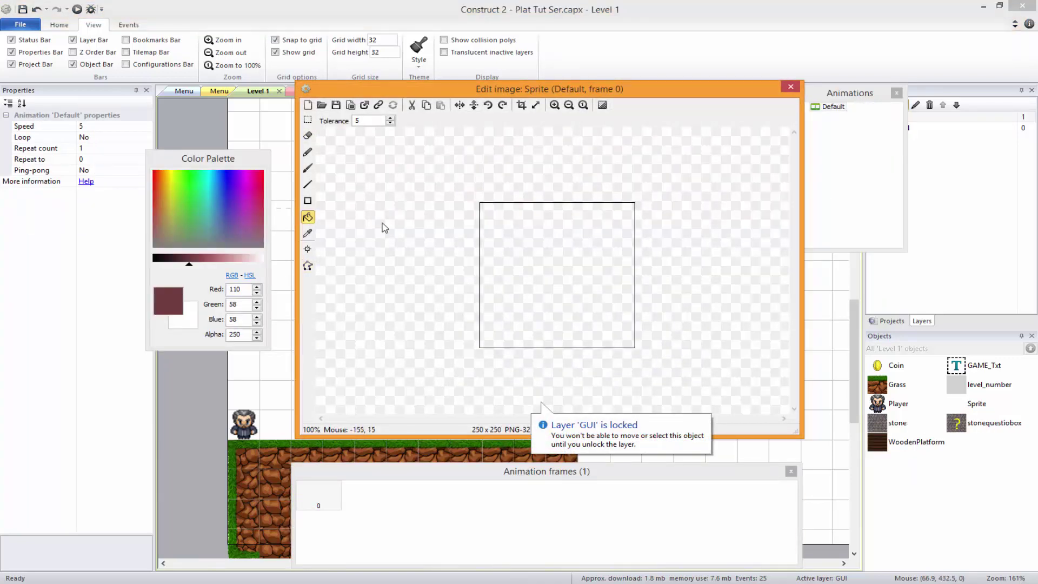
{"action": "right_click", "coordinate": [419, 519]}
{"action": "mouse_move", "coordinate": [500, 476]}
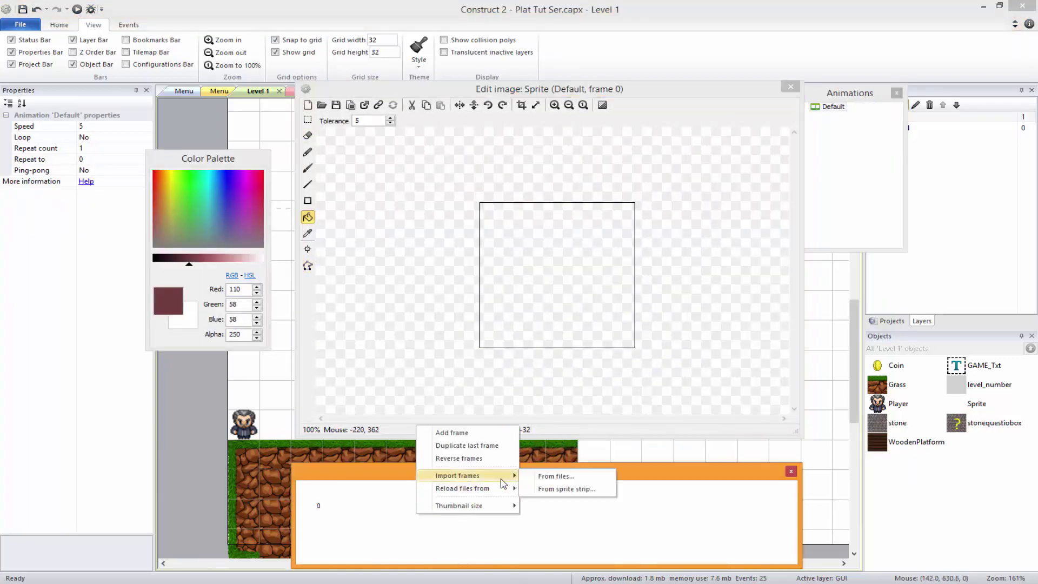
{"action": "left_click", "coordinate": [557, 476]}
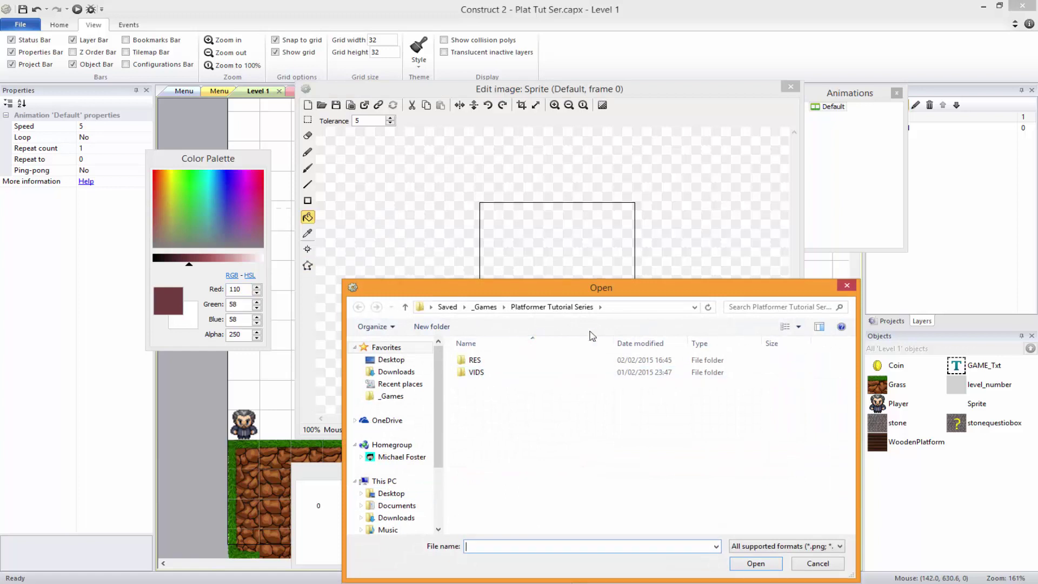
{"action": "double_click", "coordinate": [483, 360]}
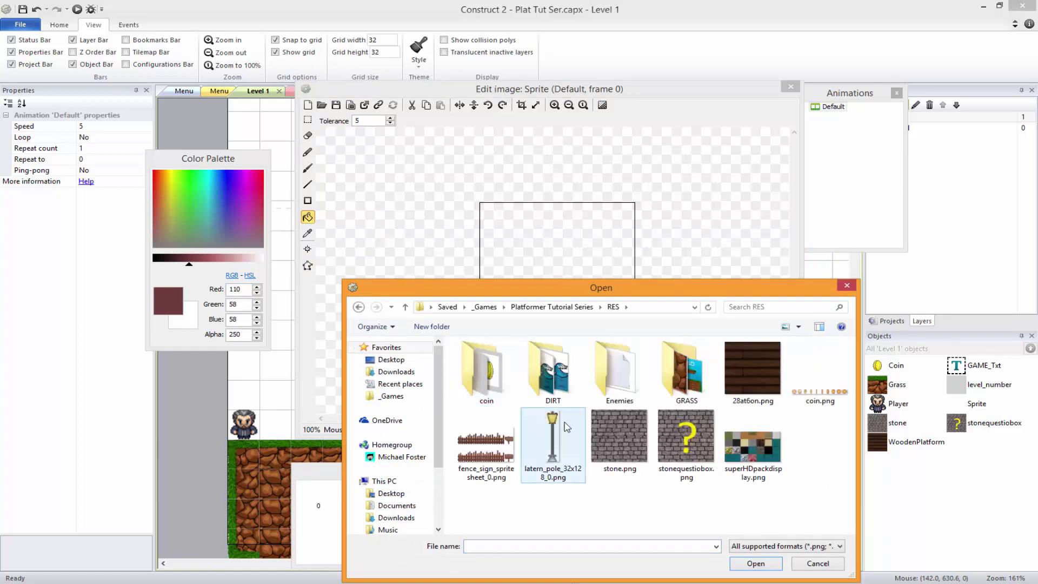
{"action": "double_click", "coordinate": [619, 373]}
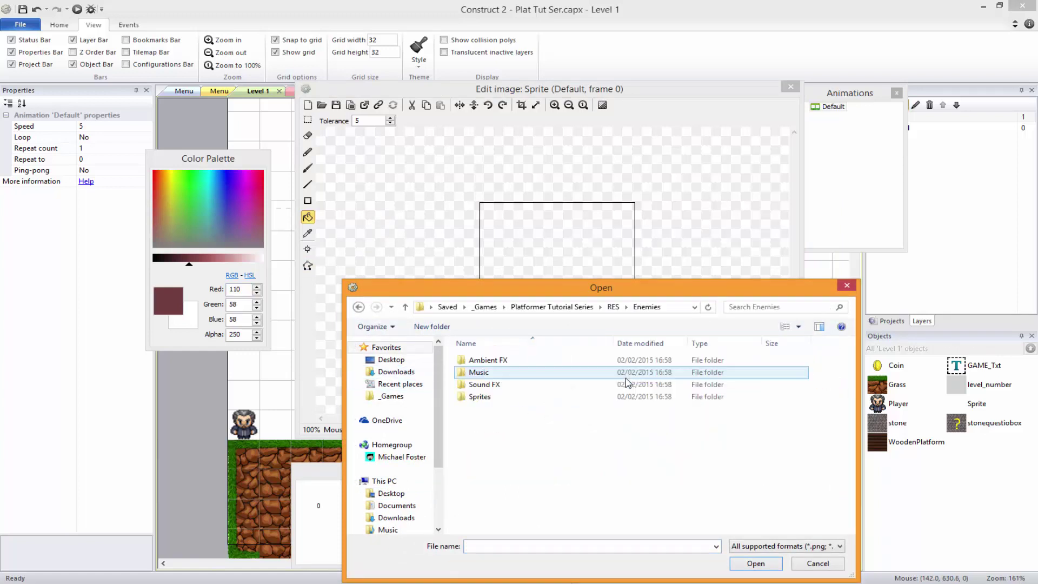
{"action": "double_click", "coordinate": [479, 396]}
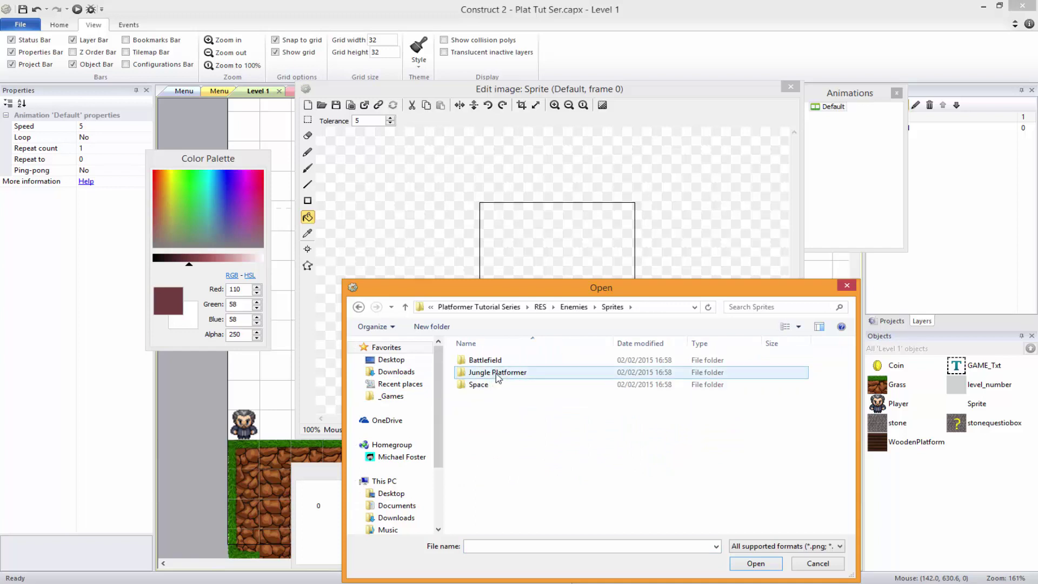
{"action": "double_click", "coordinate": [489, 372]}
{"action": "double_click", "coordinate": [496, 373]}
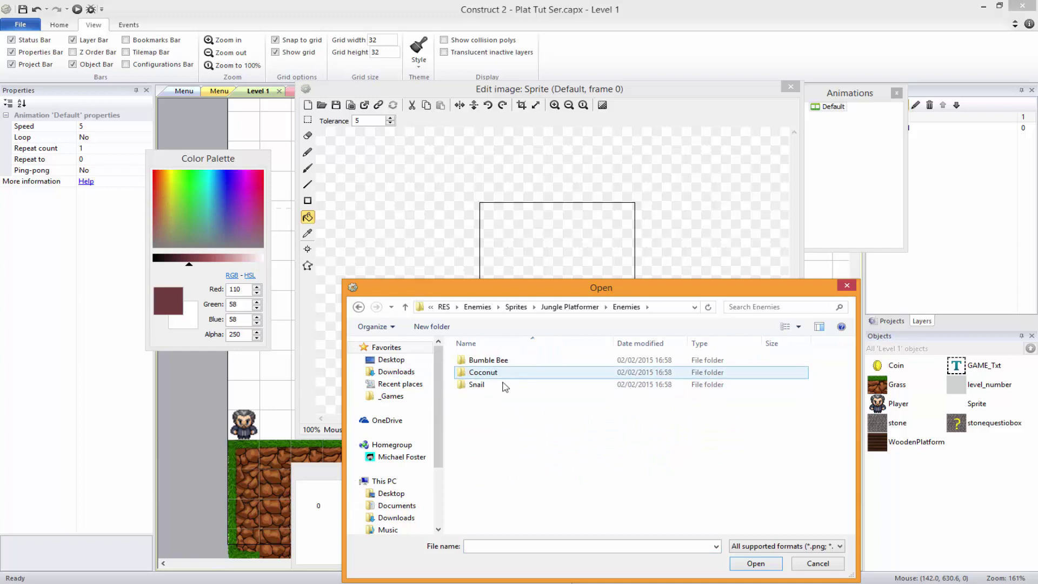
{"action": "double_click", "coordinate": [500, 385]}
{"action": "left_click", "coordinate": [510, 392]}
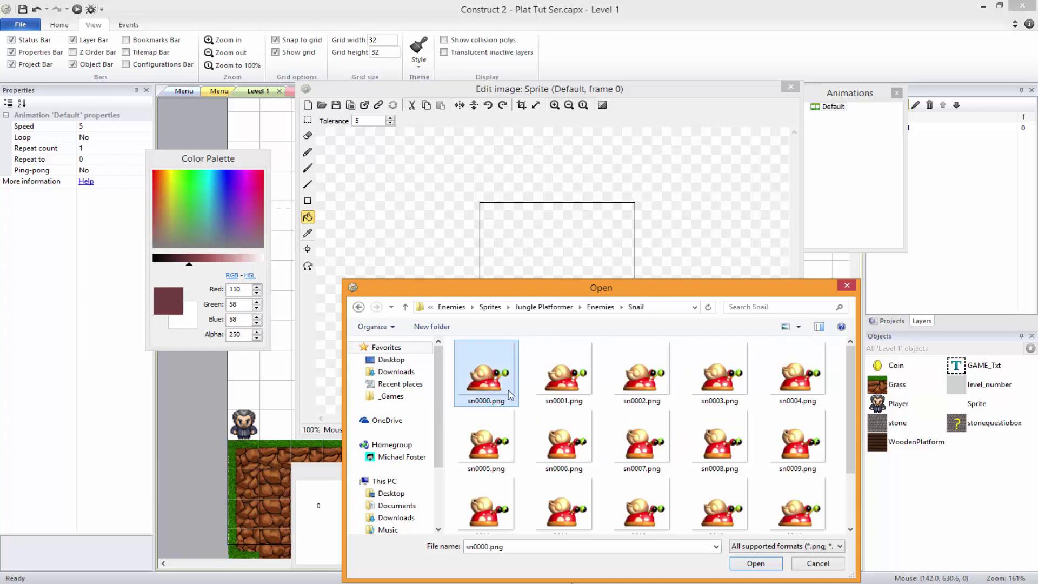
{"action": "scroll", "coordinate": [541, 416], "scroll_direction": "down", "scroll_amount": 2}
{"action": "left_click", "coordinate": [555, 511], "text": "shift"}
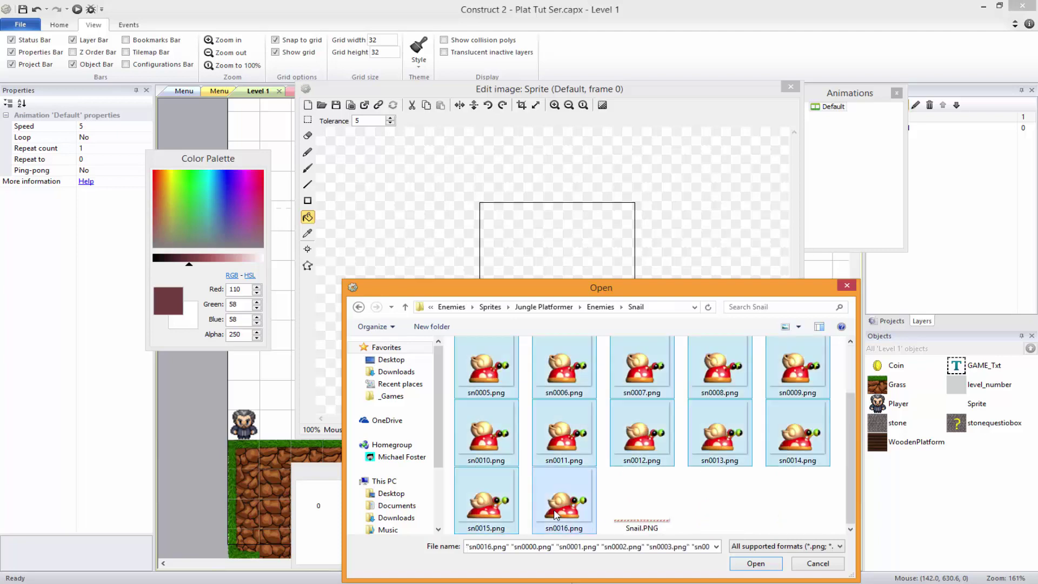
{"action": "left_click", "coordinate": [815, 564]}
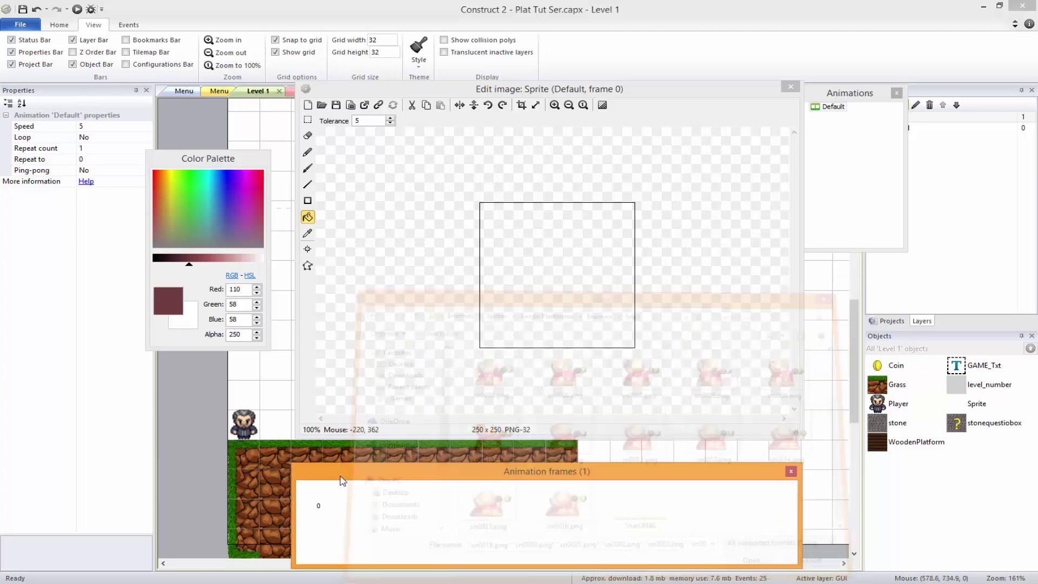
Step: Start importing animation frames from a sprite strip and browse to the Enemies folder inside Platformer Tutorial Series, RES
{"action": "right_click", "coordinate": [397, 517]}
{"action": "mouse_move", "coordinate": [411, 472]}
{"action": "left_click", "coordinate": [529, 484]}
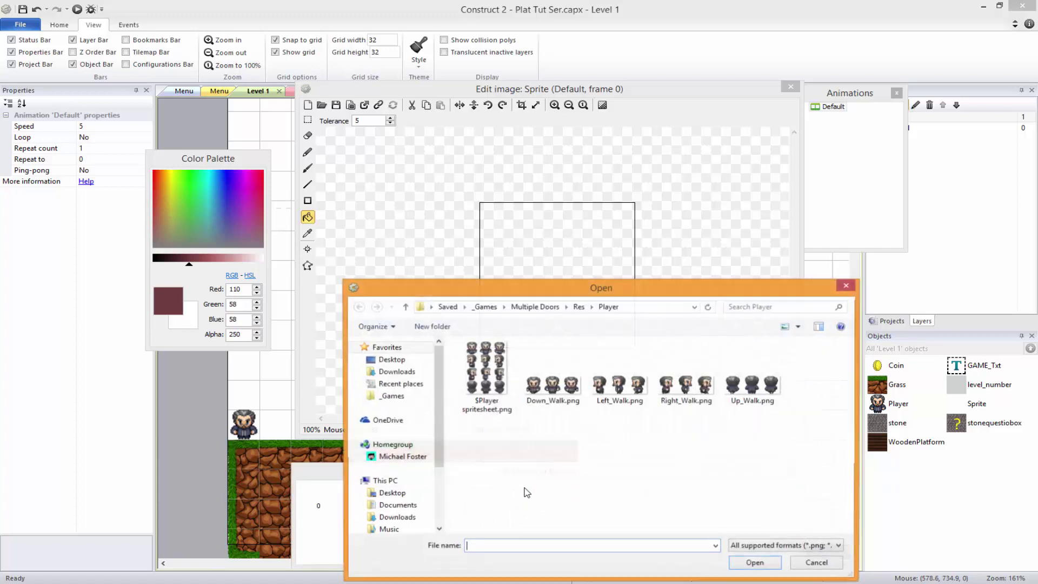
{"action": "left_click", "coordinate": [447, 307]}
{"action": "left_click", "coordinate": [390, 396]}
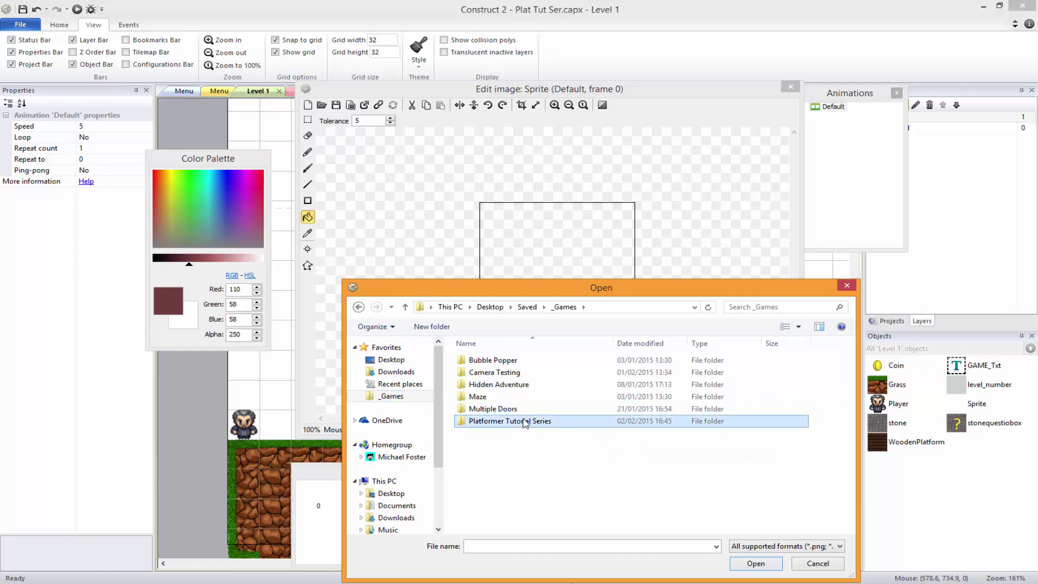
{"action": "double_click", "coordinate": [519, 421]}
{"action": "double_click", "coordinate": [483, 360]}
{"action": "double_click", "coordinate": [489, 374]}
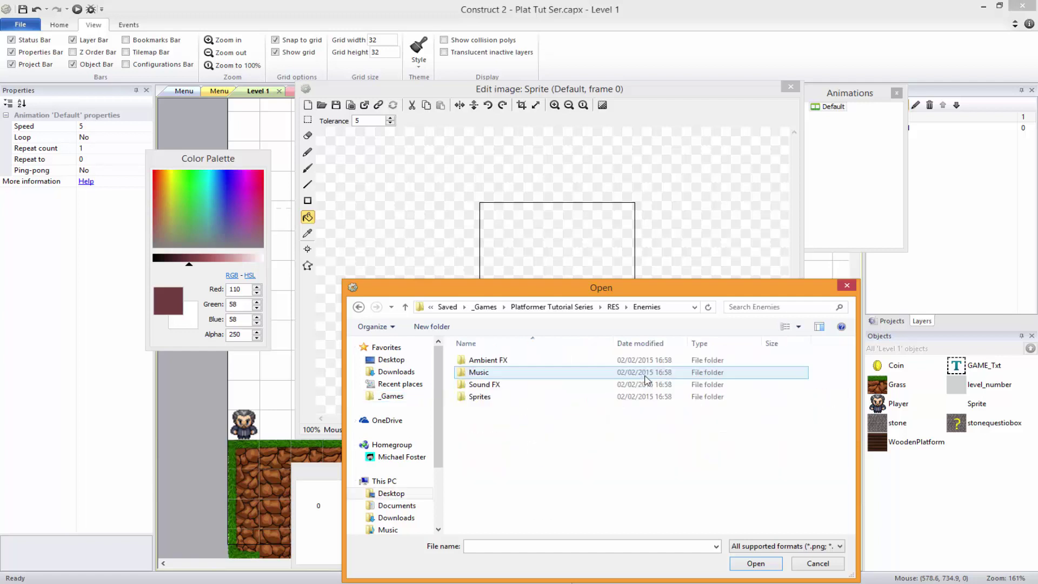
Step: Import the Snail.PNG strip from Sprites, Jungle Platformer, Enemies, Snail as animation frames and delete the blank frame 0
{"action": "double_click", "coordinate": [493, 398]}
{"action": "double_click", "coordinate": [493, 373]}
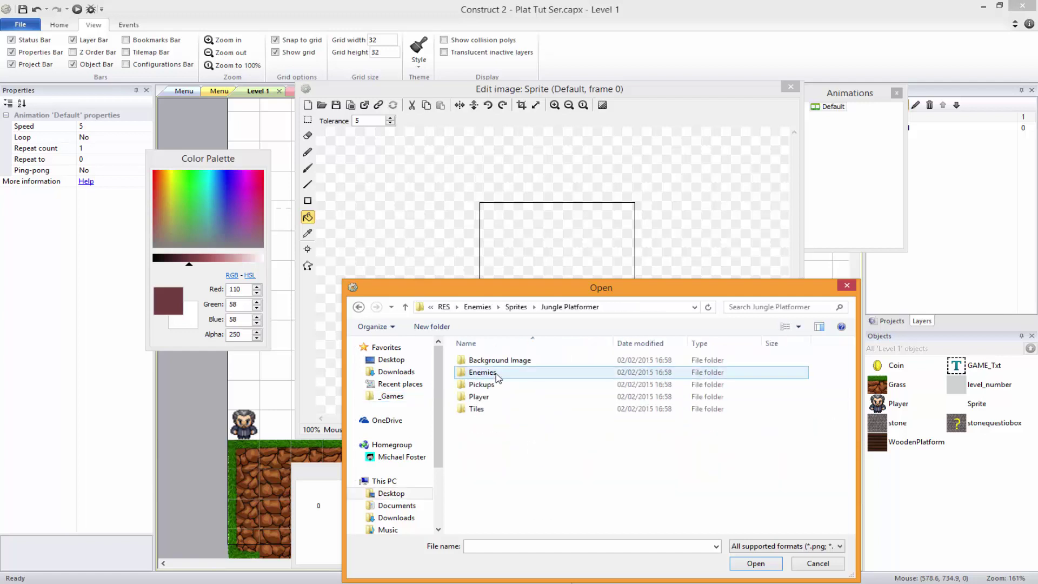
{"action": "double_click", "coordinate": [495, 373]}
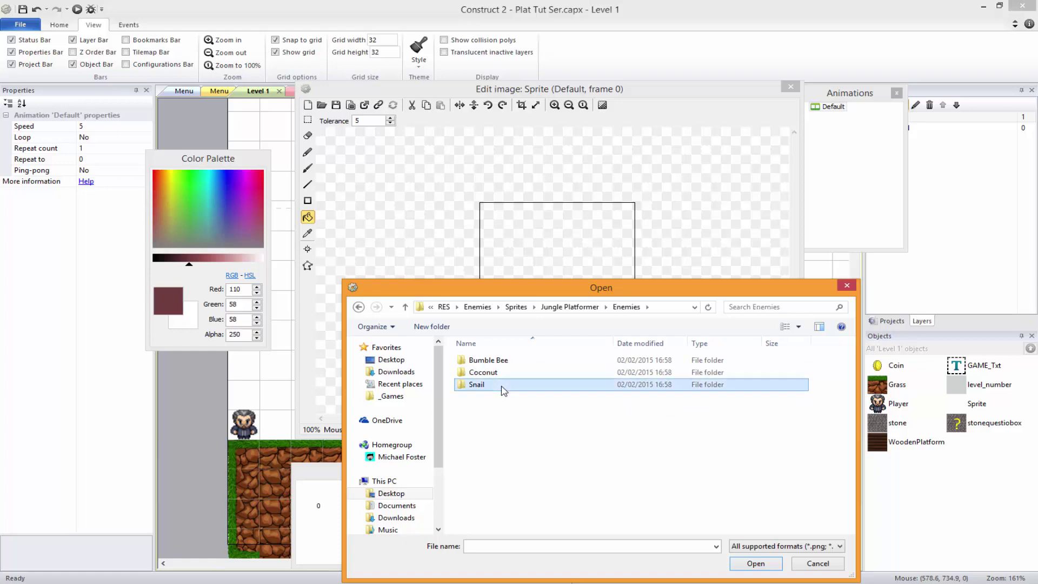
{"action": "double_click", "coordinate": [497, 385]}
{"action": "left_click", "coordinate": [497, 384]}
{"action": "scroll", "coordinate": [621, 465], "scroll_direction": "down", "scroll_amount": 1}
{"action": "double_click", "coordinate": [642, 500]}
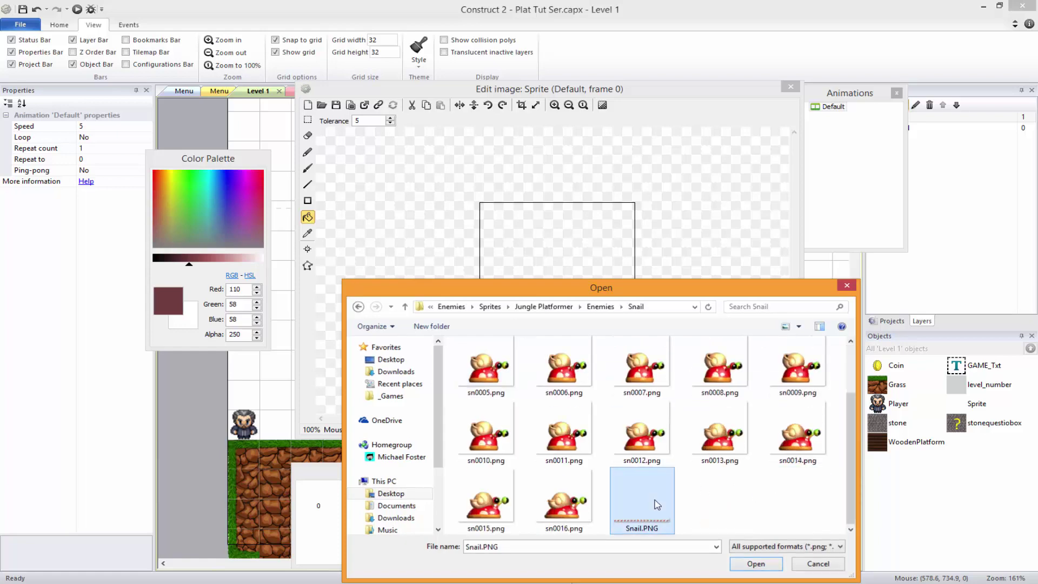
{"action": "left_click", "coordinate": [550, 557]}
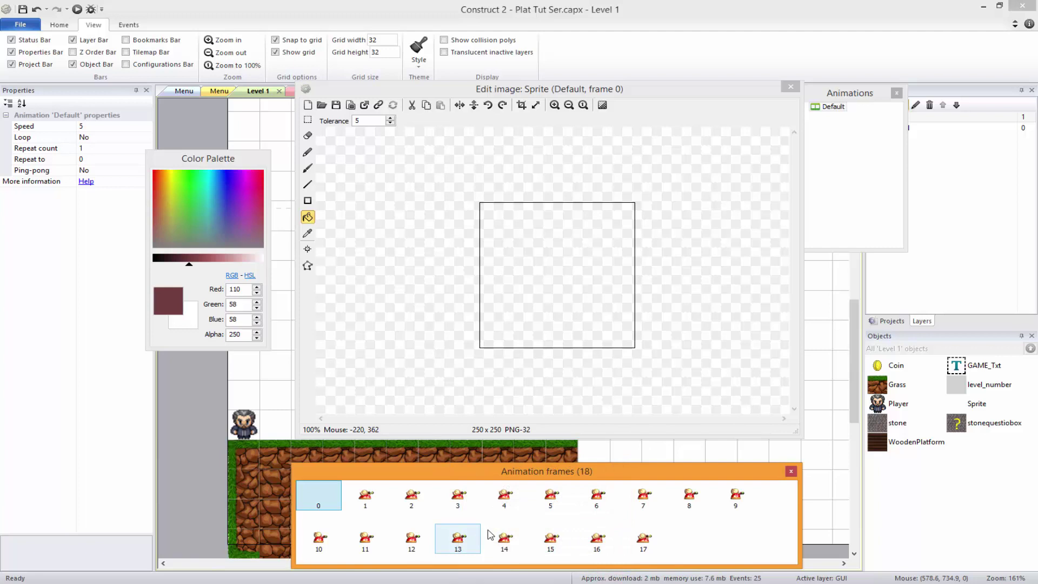
{"action": "left_click", "coordinate": [315, 502]}
{"action": "key", "text": "Delete"}
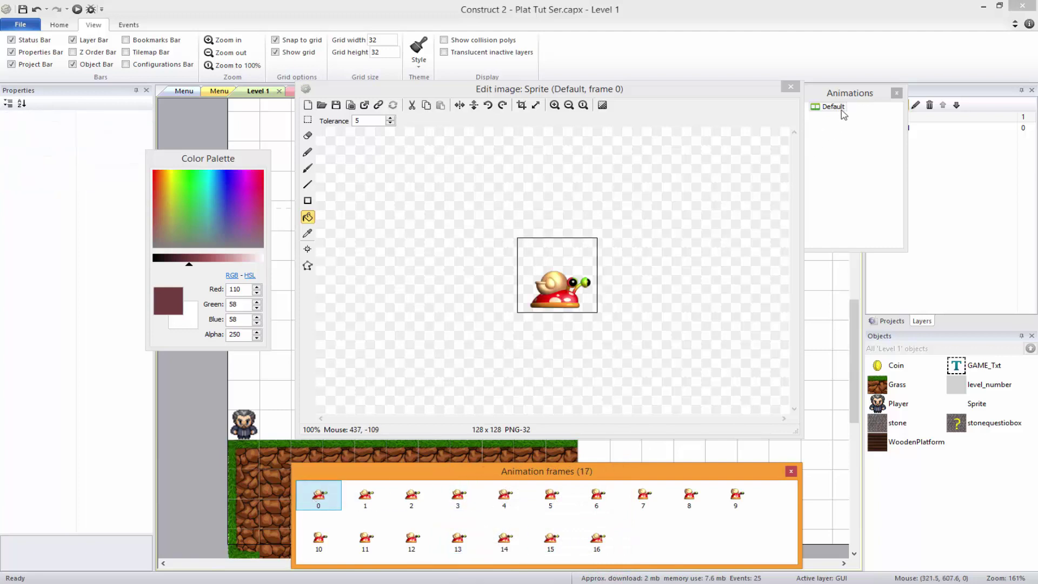
Step: Set the Default animation's speed to 16
{"action": "left_click", "coordinate": [836, 115]}
{"action": "left_click", "coordinate": [833, 106]}
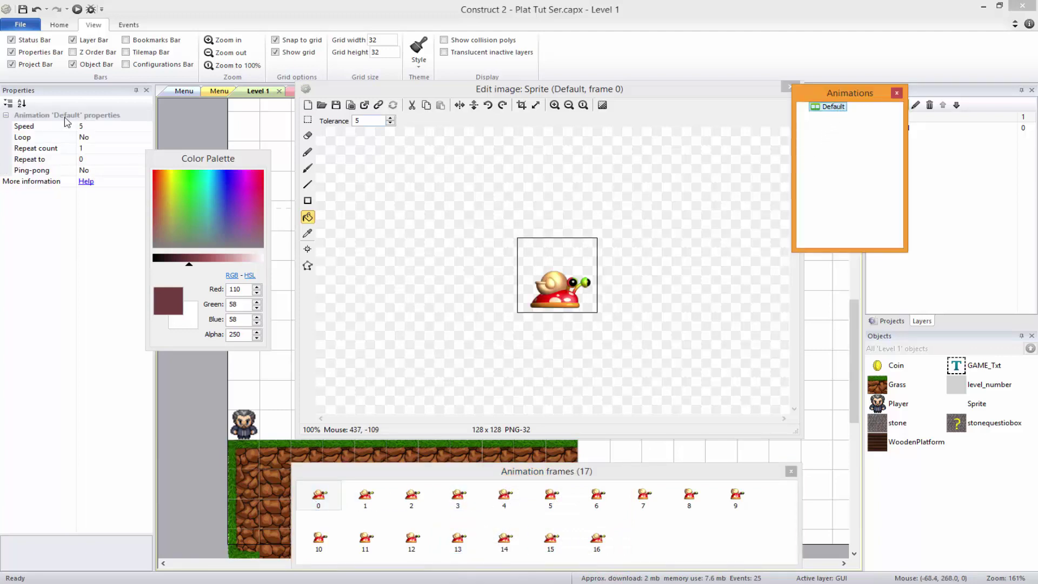
{"action": "left_click", "coordinate": [92, 126]}
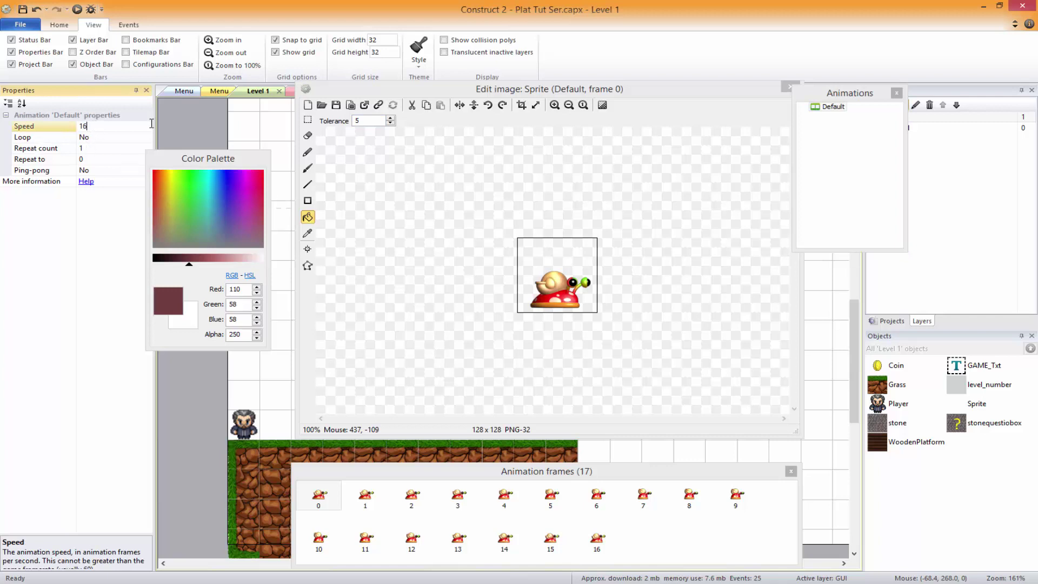
{"action": "type", "text": "16"}
{"action": "left_click", "coordinate": [838, 125]}
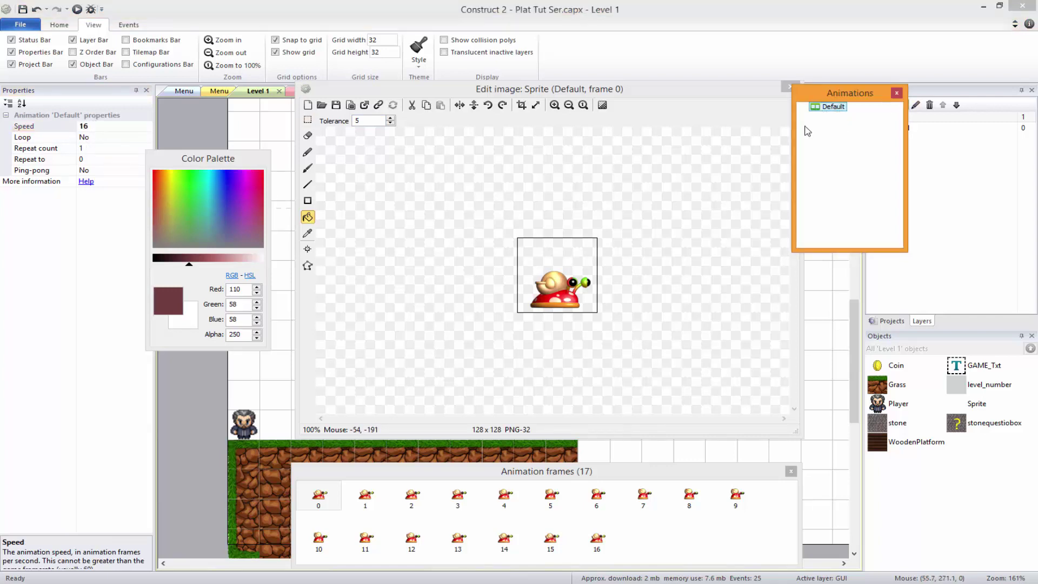
Step: Set the Default animation's speed to 15 and its Loop property to Yes
{"action": "left_click", "coordinate": [108, 125]}
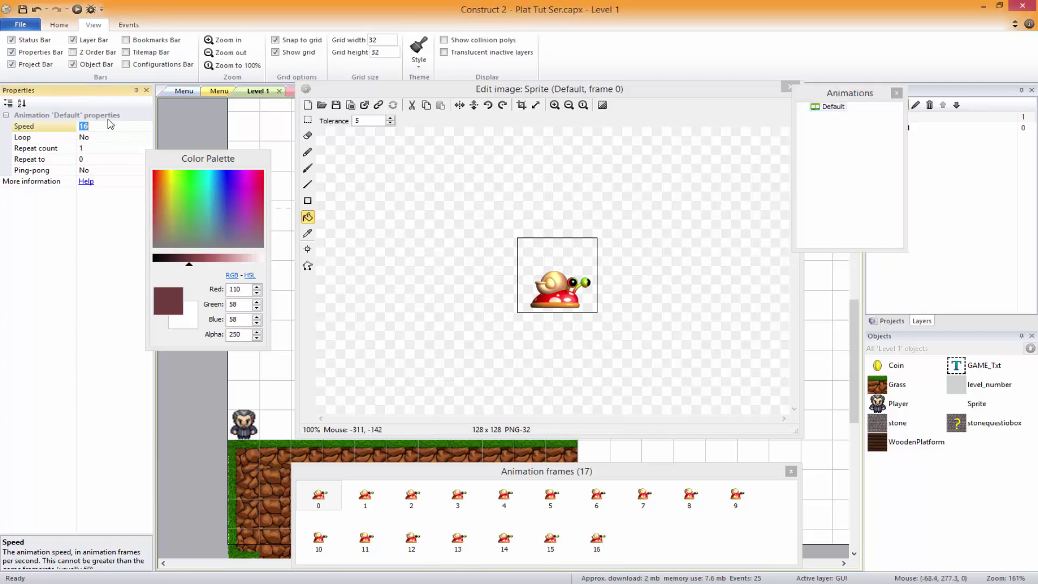
{"action": "type", "text": "15"}
{"action": "left_click", "coordinate": [106, 141]}
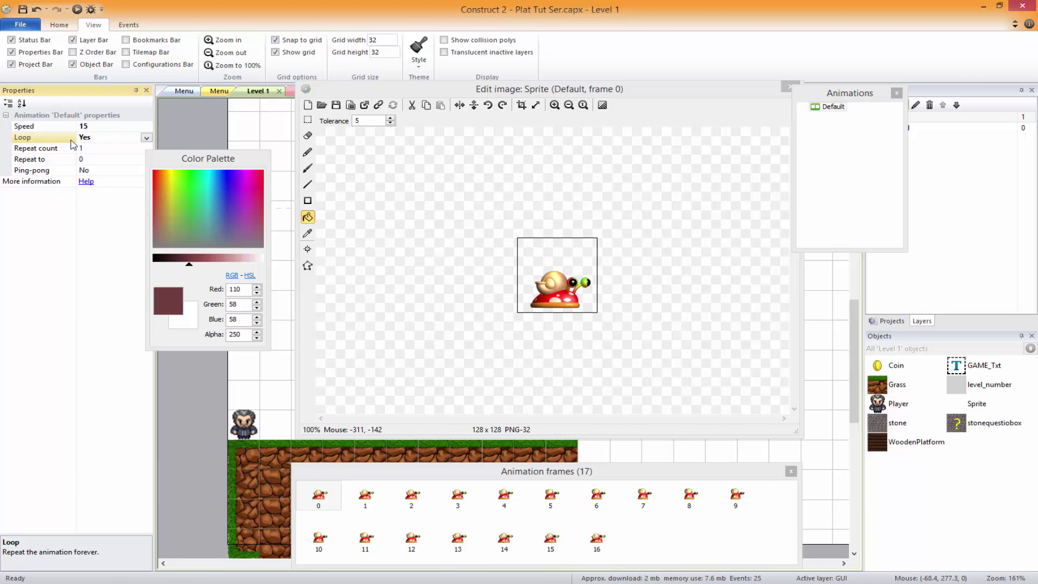
Step: Set the Default animation's speed to 20 and preview the snail animation
{"action": "left_click", "coordinate": [103, 126]}
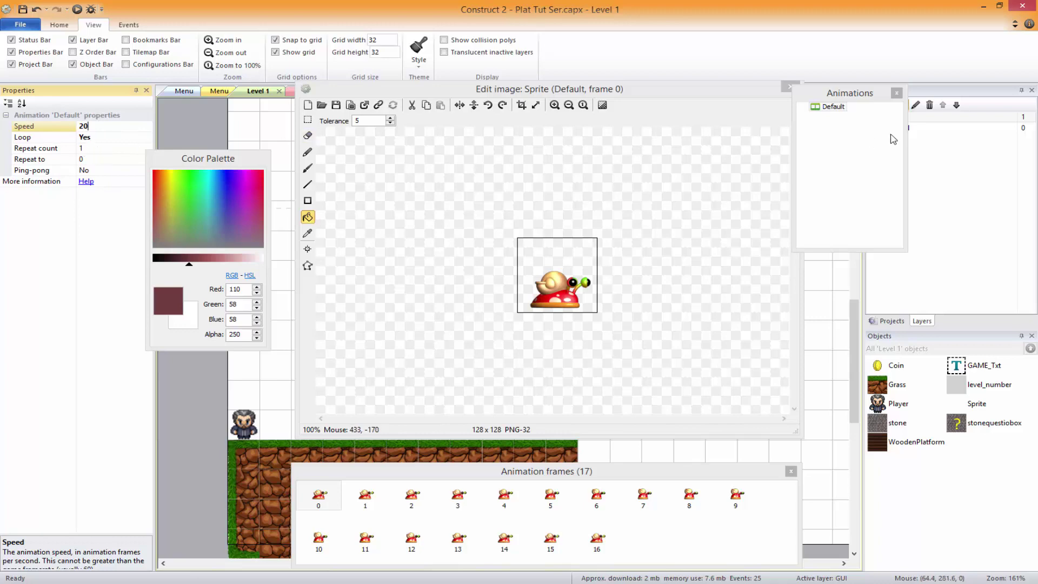
{"action": "right_click", "coordinate": [818, 114]}
{"action": "left_click", "coordinate": [852, 158]}
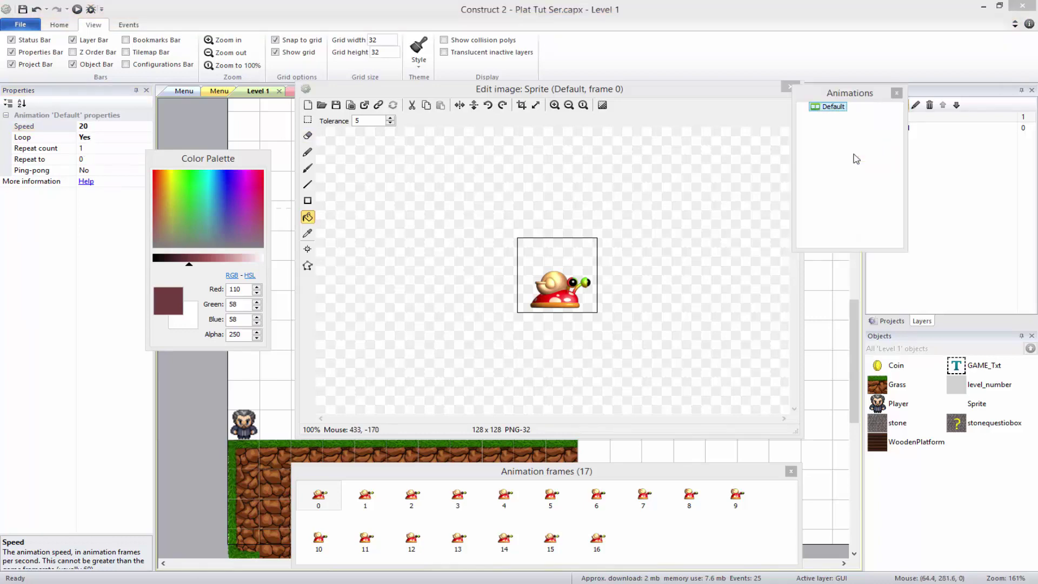
{"action": "left_click", "coordinate": [580, 218]}
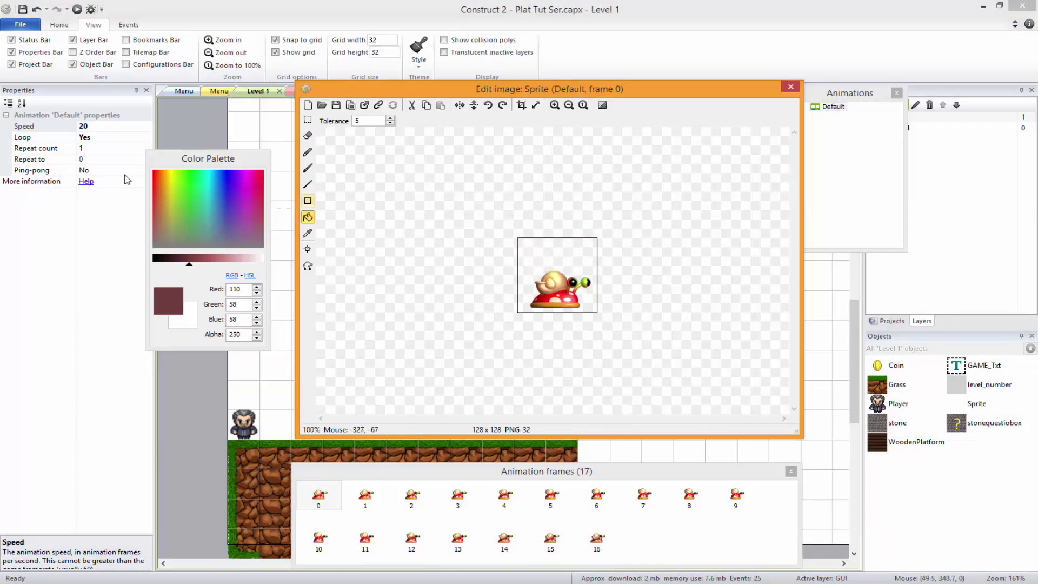
Step: Set the Default animation's speed to 25 and preview the snail animation
{"action": "left_click", "coordinate": [100, 127]}
{"action": "key", "text": "BackSpace"}
{"action": "type", "text": "5"}
{"action": "right_click", "coordinate": [841, 106]}
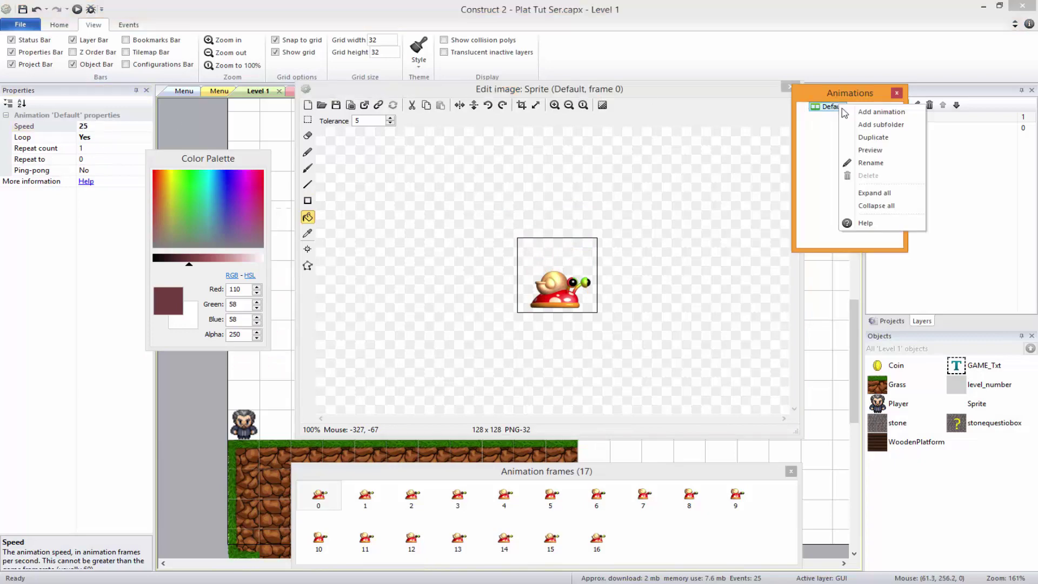
{"action": "left_click", "coordinate": [850, 149]}
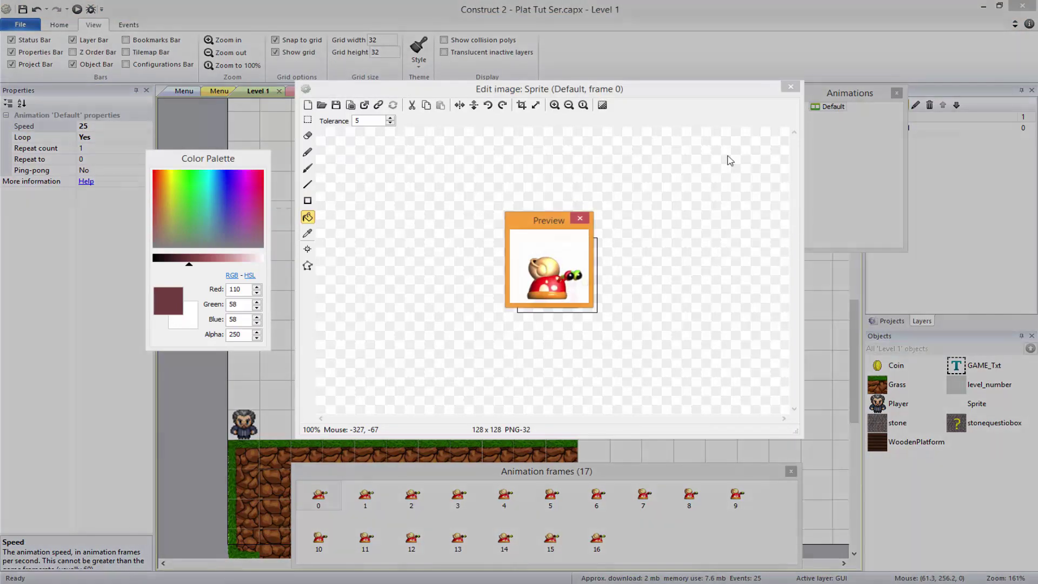
{"action": "left_click", "coordinate": [579, 218]}
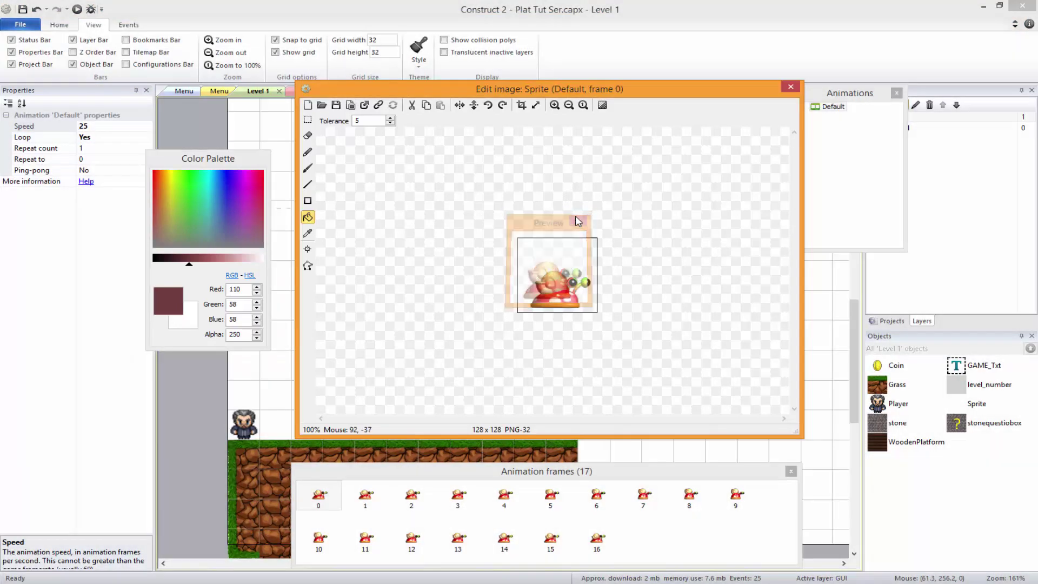
Step: Crop the transparent edges of all the snail animation frames and check several frames, returning to frame 0
{"action": "left_click", "coordinate": [522, 106], "text": "shift"}
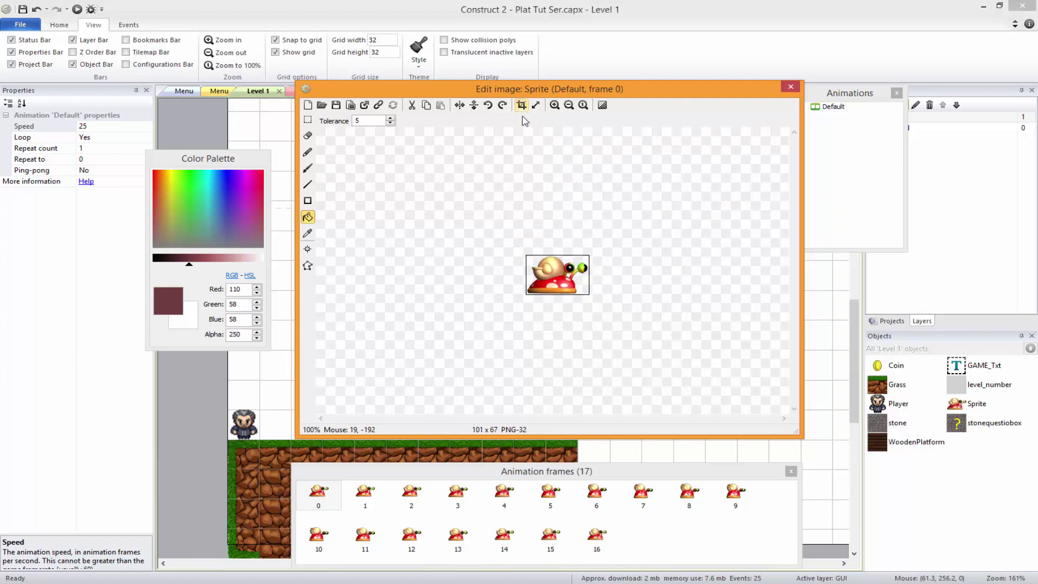
{"action": "left_click", "coordinate": [323, 495]}
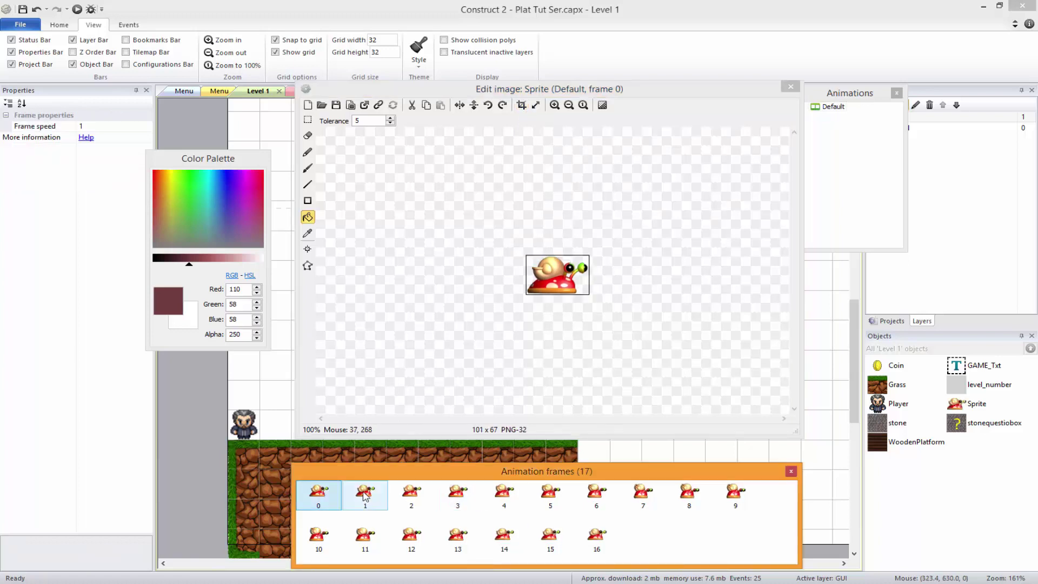
{"action": "left_click", "coordinate": [367, 494]}
{"action": "left_click", "coordinate": [411, 494]}
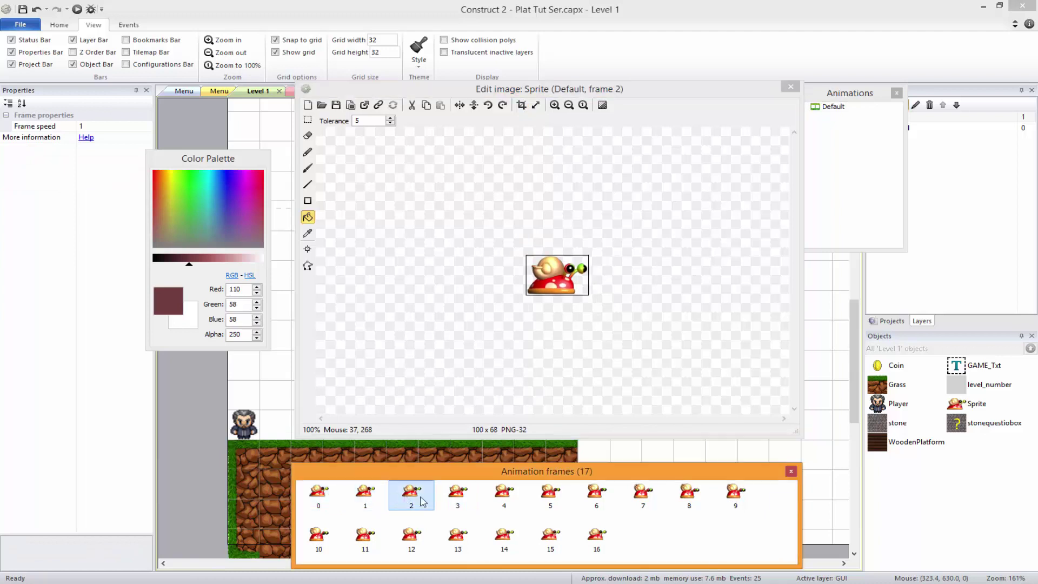
{"action": "left_click", "coordinate": [504, 494]}
{"action": "left_click", "coordinate": [504, 537]}
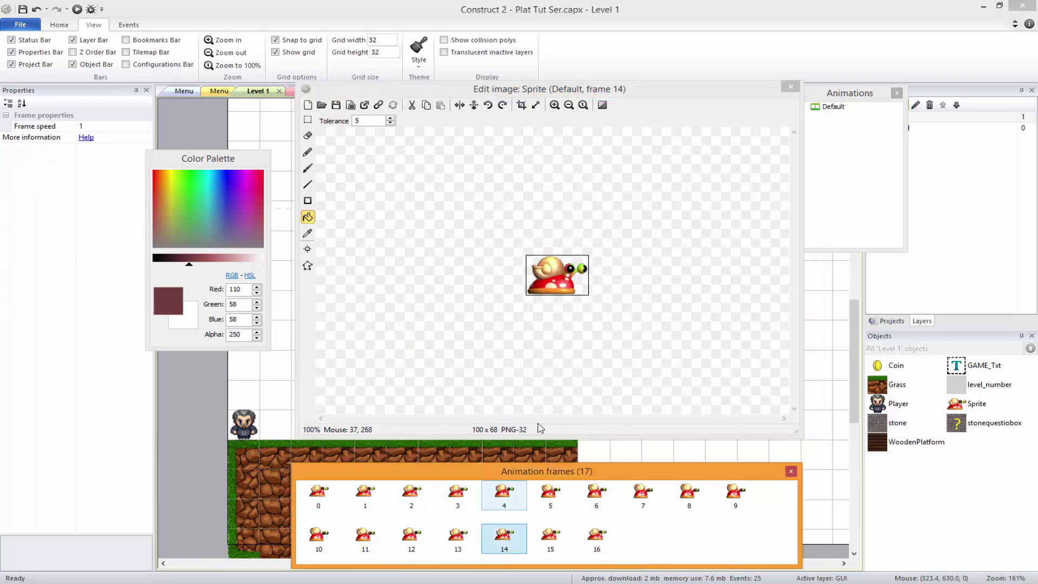
{"action": "left_click", "coordinate": [318, 493]}
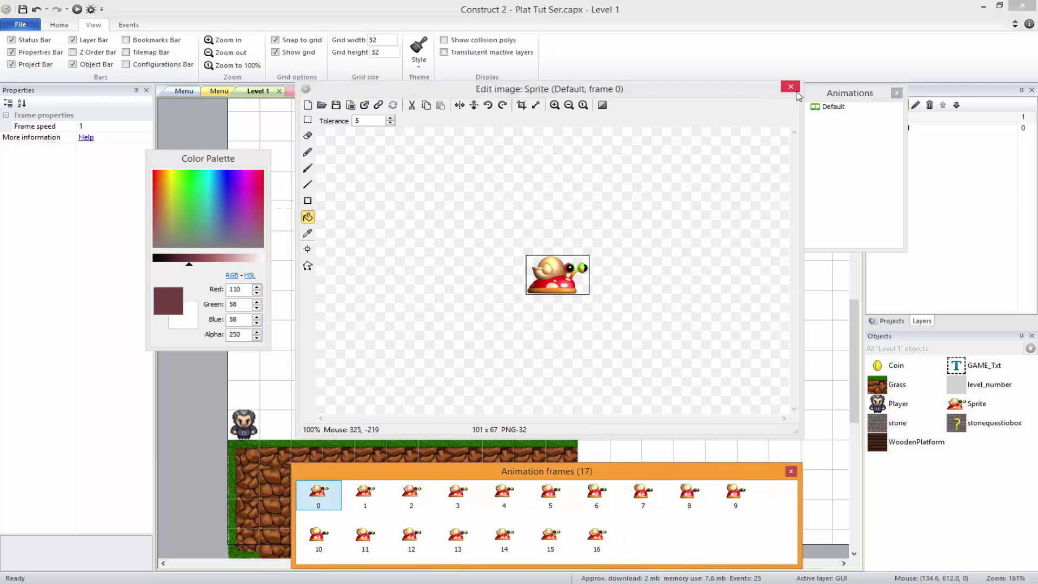
Step: Show the image points of frame 0, place the origin by hand on the snail and recentre it at 50.5, 33.5
{"action": "left_click", "coordinate": [308, 249]}
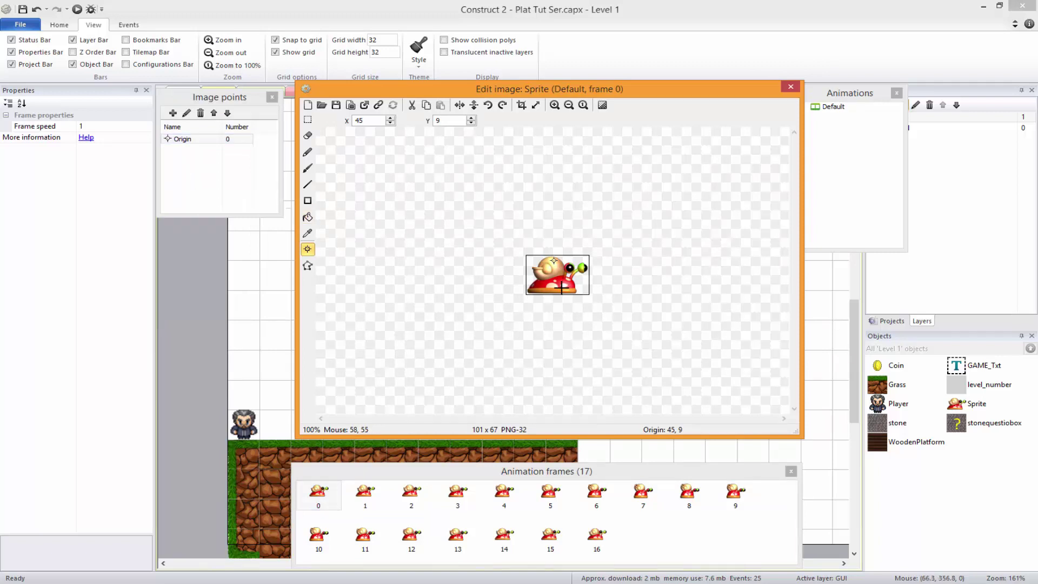
{"action": "left_click", "coordinate": [573, 328]}
{"action": "left_click", "coordinate": [559, 293]}
{"action": "left_click", "coordinate": [565, 282]}
{"action": "key", "text": "Down"}
{"action": "key", "text": "Down"}
{"action": "key", "text": "Down"}
{"action": "left_click", "coordinate": [183, 153]}
{"action": "left_click", "coordinate": [543, 318]}
{"action": "key", "text": "KP_5"}
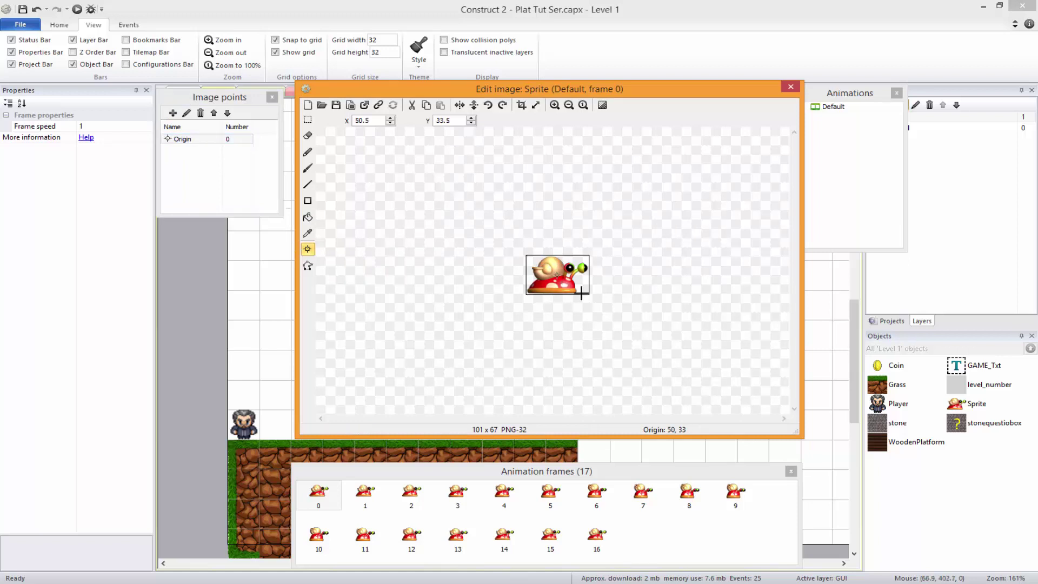
Step: Nudge frame 0's origin down from the centre to about Y 61.5, near the snail's base
{"action": "key", "text": "Down"}
{"action": "key", "text": "Down"}
{"action": "key", "text": "Down"}
{"action": "key", "text": "Down"}
{"action": "key", "text": "Down"}
{"action": "key", "text": "Down"}
{"action": "key", "text": "Down"}
{"action": "key", "text": "Down"}
{"action": "key", "text": "Down"}
{"action": "key", "text": "Down"}
{"action": "key", "text": "Down"}
{"action": "key", "text": "Down"}
{"action": "key", "text": "Down"}
{"action": "key", "text": "Down"}
{"action": "key", "text": "Down"}
{"action": "key", "text": "Down"}
{"action": "key", "text": "Down"}
{"action": "key", "text": "Down"}
{"action": "key", "text": "Down"}
{"action": "key", "text": "Down"}
{"action": "left_click", "coordinate": [303, 508]}
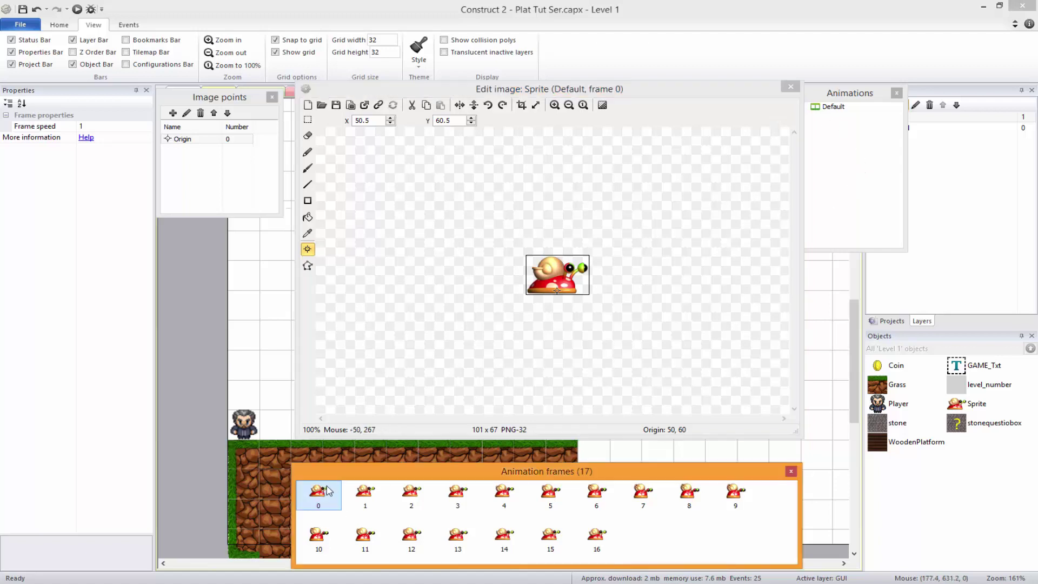
{"action": "left_click", "coordinate": [308, 249]}
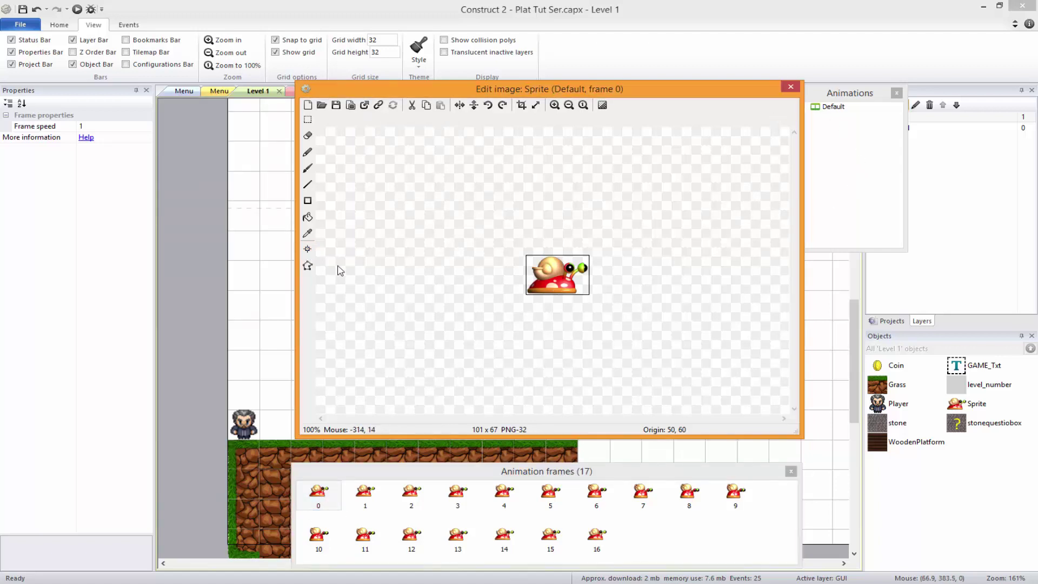
{"action": "left_click", "coordinate": [308, 249]}
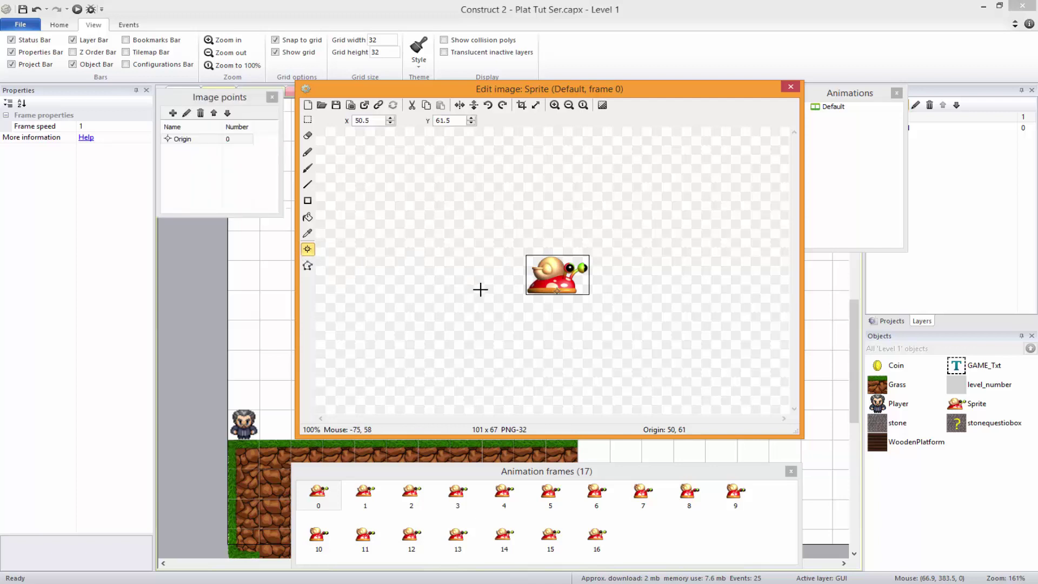
Step: Try the preset origin positions at the middle and corners of frame 0, and lower the origin to 50.5, 65.5
{"action": "left_click", "coordinate": [481, 290]}
{"action": "key", "text": "KP_5"}
{"action": "key", "text": "KP_9"}
{"action": "key", "text": "KP_3"}
{"action": "key", "text": "Up"}
{"action": "key", "text": "KP_7"}
{"action": "key", "text": "KP_1"}
{"action": "key", "text": "Down"}
{"action": "key", "text": "Down"}
{"action": "key", "text": "Down"}
{"action": "key", "text": "Down"}
{"action": "key", "text": "Down"}
{"action": "key", "text": "Down"}
{"action": "key", "text": "Down"}
{"action": "key", "text": "Down"}
{"action": "key", "text": "Down"}
{"action": "key", "text": "Down"}
{"action": "key", "text": "Down"}
{"action": "key", "text": "Down"}
{"action": "key", "text": "Down"}
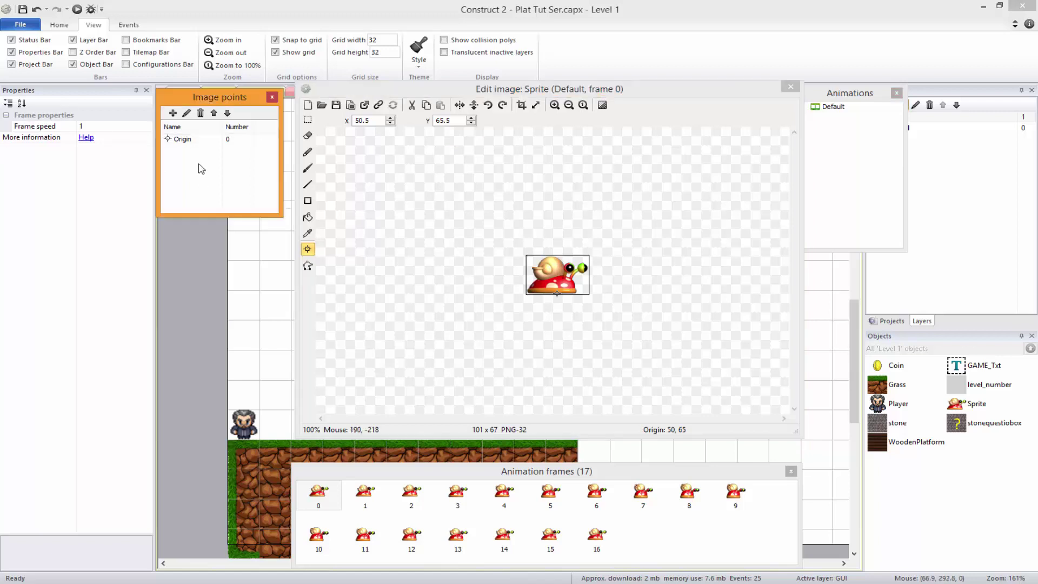
Step: Quick-assign frame 0's origin to Bottom, apply it to the whole animation, and check the following frames
{"action": "right_click", "coordinate": [175, 138]}
{"action": "mouse_move", "coordinate": [214, 211]}
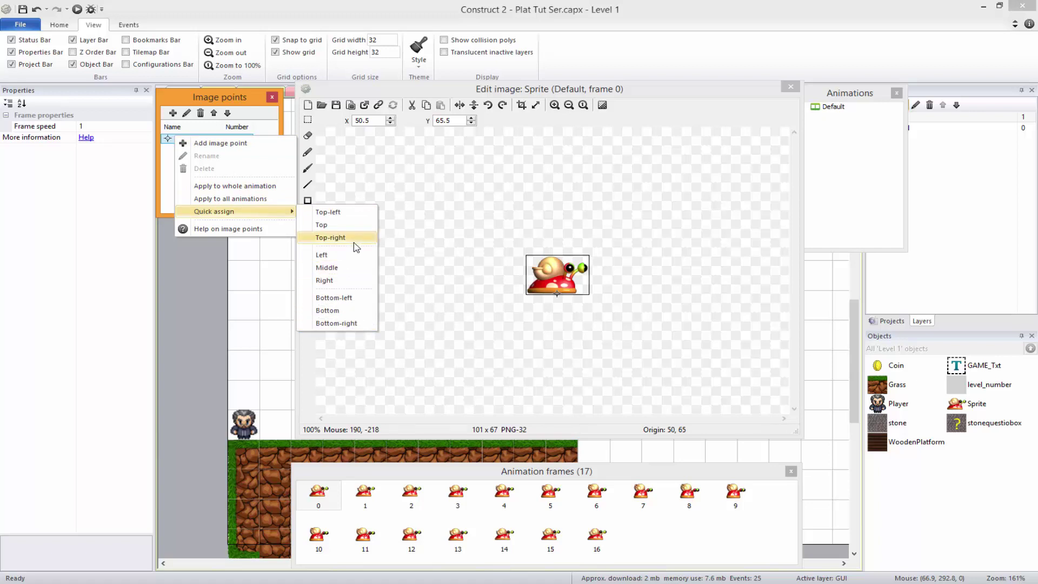
{"action": "left_click", "coordinate": [345, 311]}
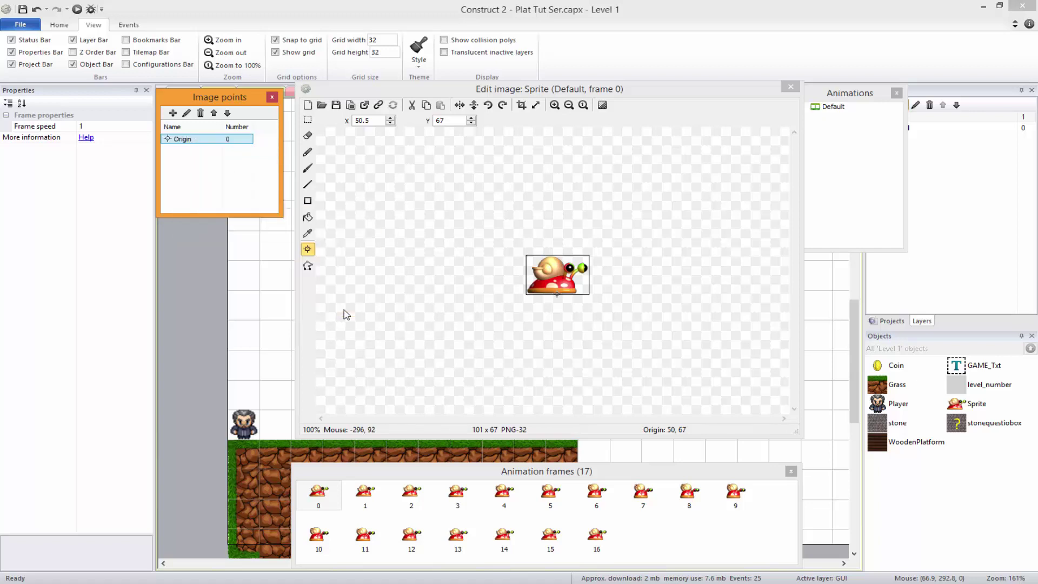
{"action": "right_click", "coordinate": [213, 141]}
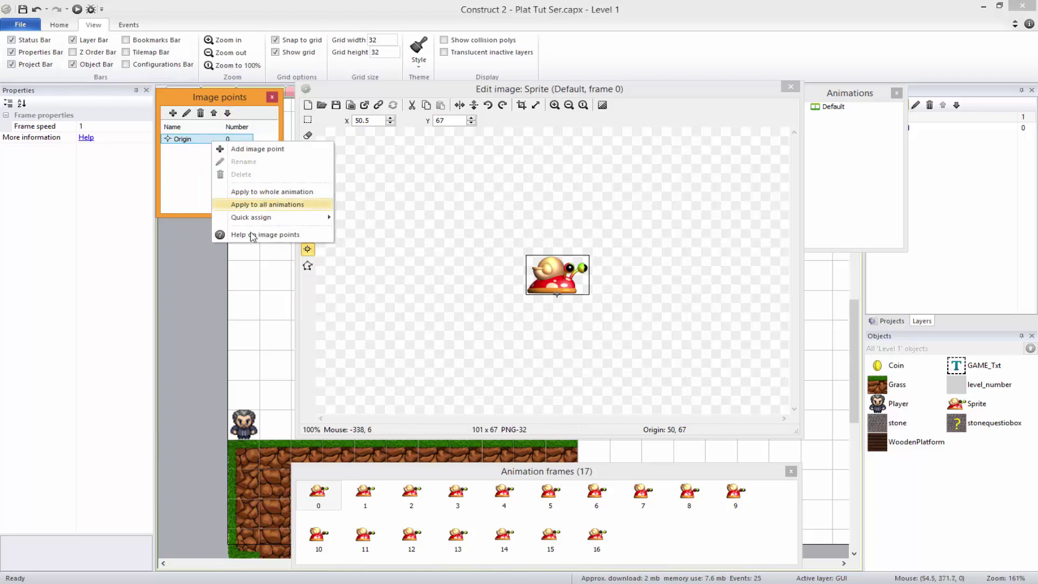
{"action": "left_click", "coordinate": [285, 193]}
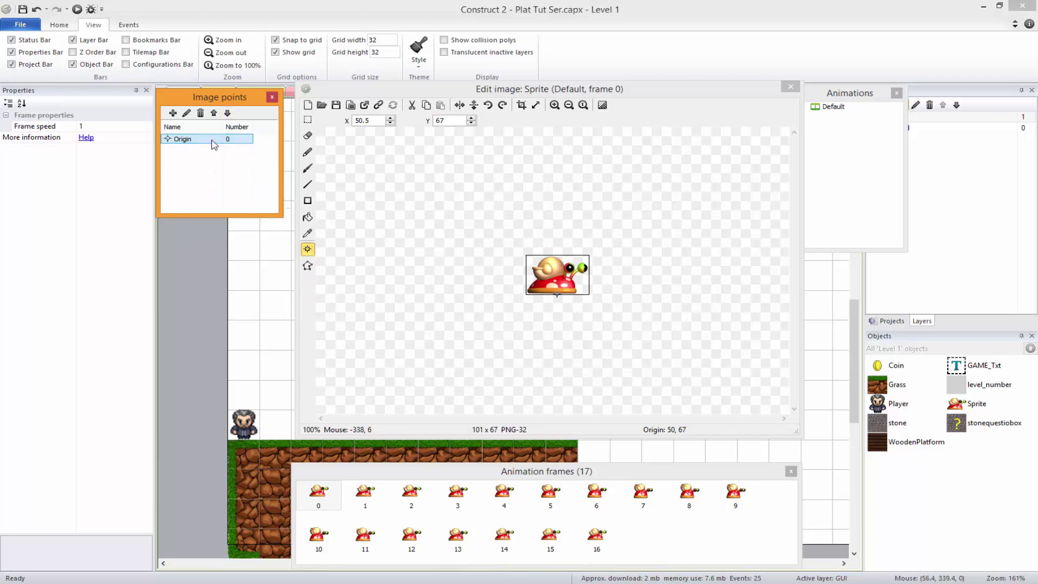
{"action": "left_click", "coordinate": [365, 492]}
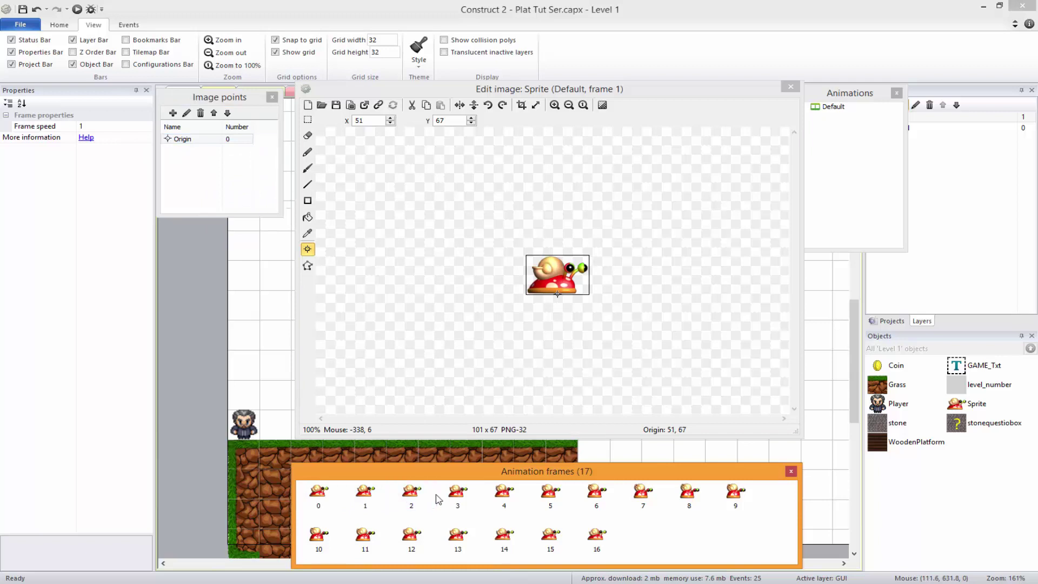
{"action": "left_click", "coordinate": [405, 494]}
{"action": "left_click", "coordinate": [502, 496]}
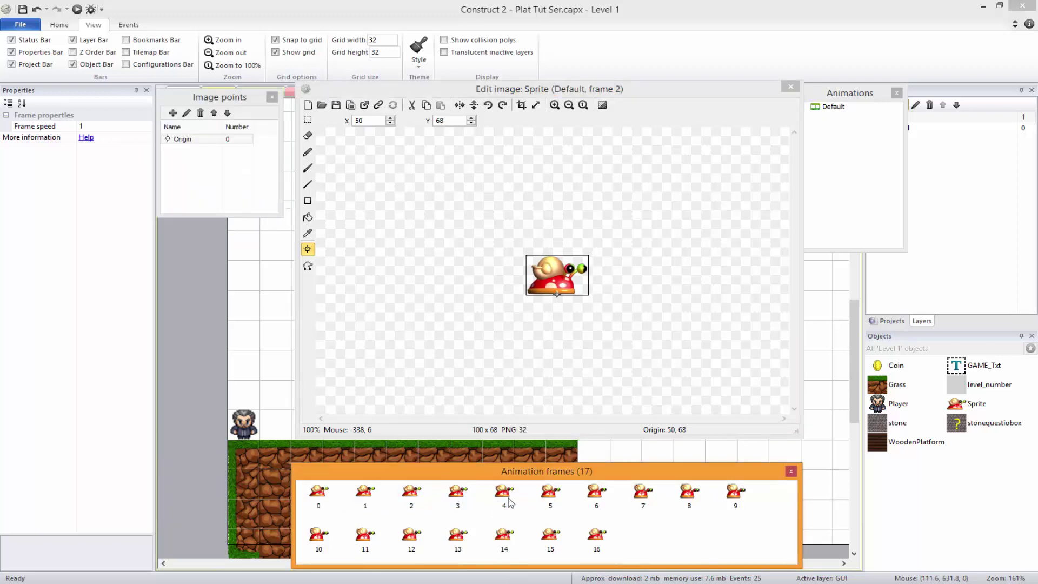
{"action": "left_click", "coordinate": [558, 504]}
Step: Nudge frame 6's origin sideways along the bottom edge to X 86
{"action": "key", "text": "Right"}
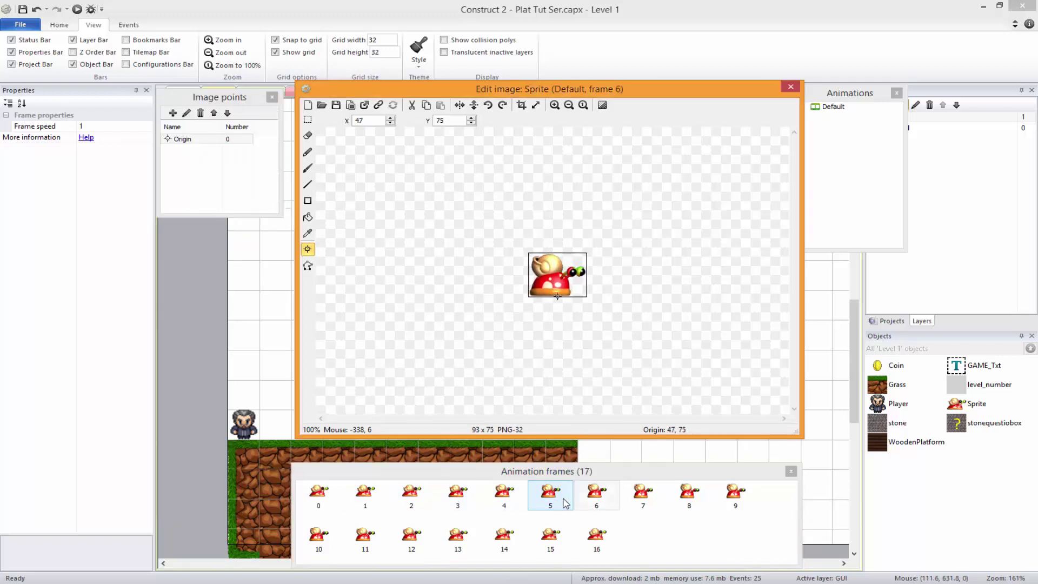
{"action": "key", "text": "Right"}
{"action": "key", "text": "Right"}
{"action": "key", "text": "Right"}
{"action": "key", "text": "Right"}
{"action": "key", "text": "Right"}
{"action": "key", "text": "Right"}
{"action": "key", "text": "Right"}
{"action": "key", "text": "Right"}
{"action": "key", "text": "Right"}
{"action": "key", "text": "Right"}
{"action": "key", "text": "Right"}
{"action": "key", "text": "Right"}
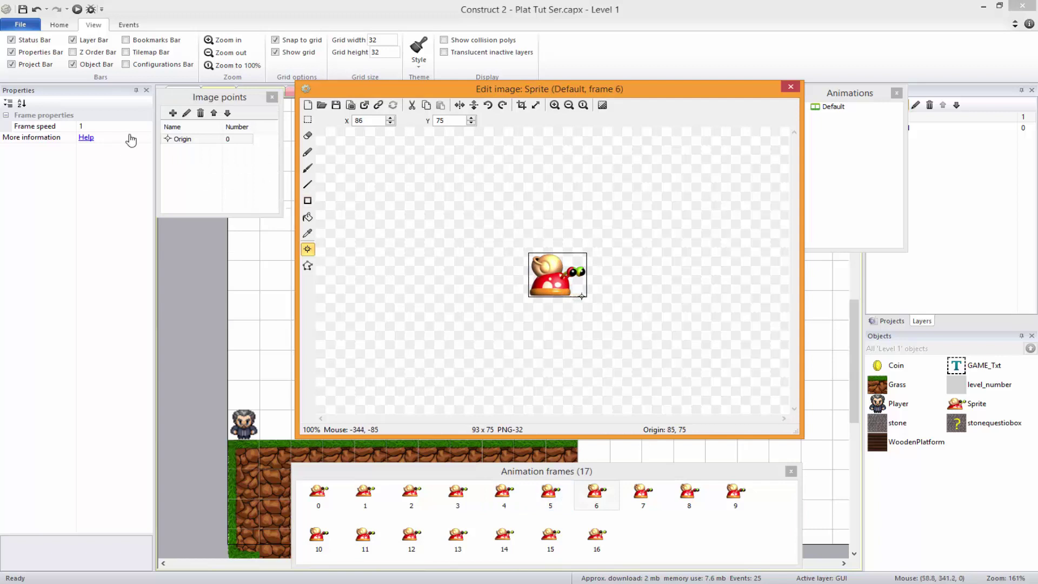
Step: Apply frame 0's origin to the whole animation again and check the origin in frames 4, 5 and 7
{"action": "left_click", "coordinate": [318, 493]}
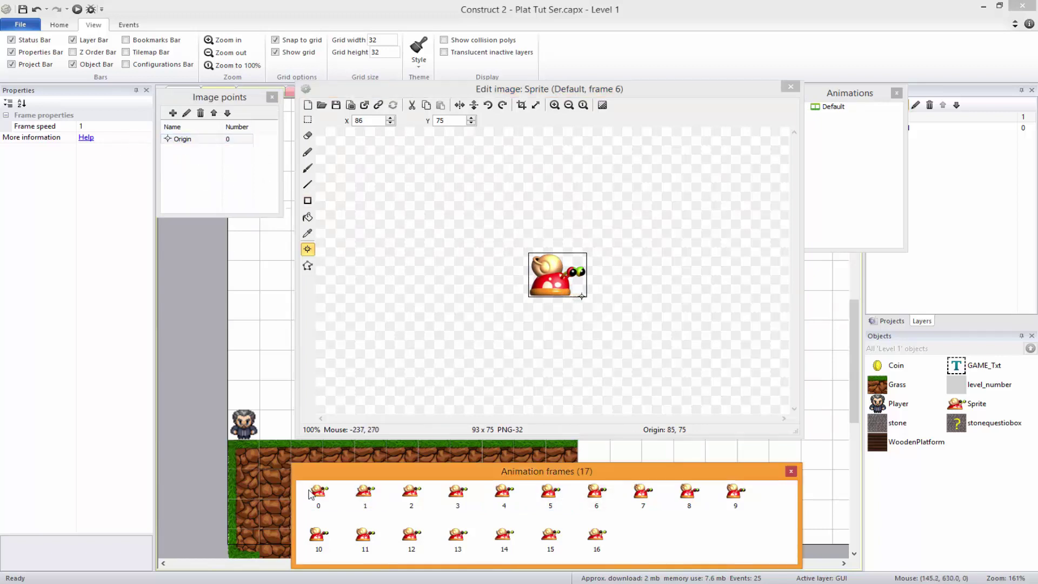
{"action": "right_click", "coordinate": [231, 142]}
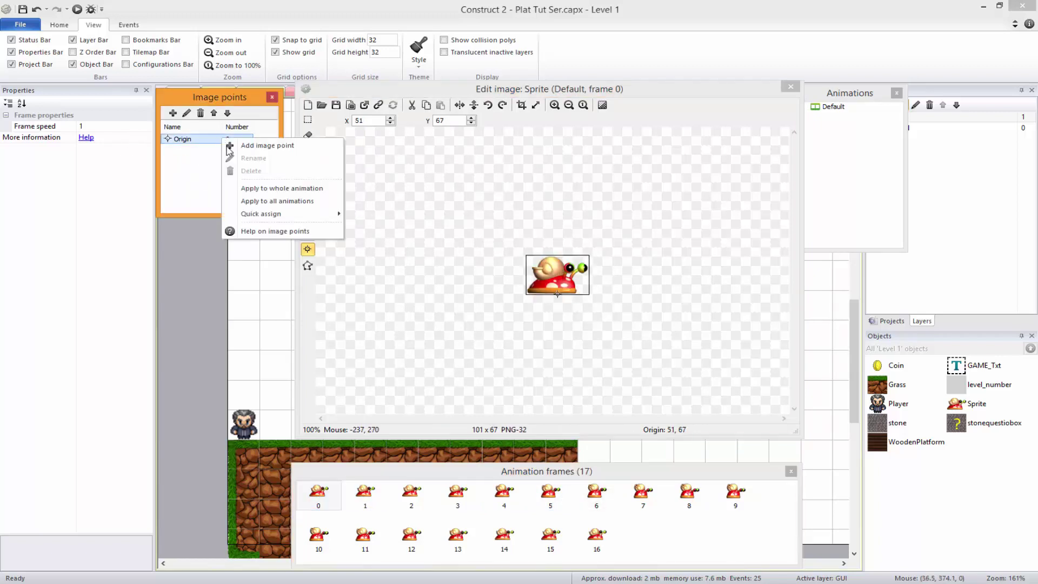
{"action": "left_click", "coordinate": [264, 190]}
{"action": "left_click", "coordinate": [547, 500]}
{"action": "left_click", "coordinate": [504, 493]}
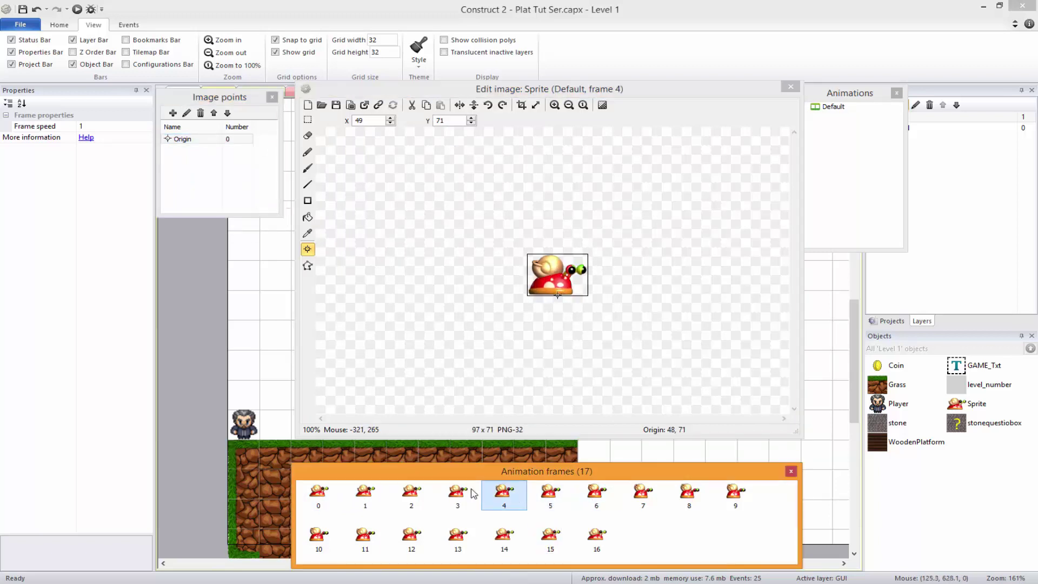
{"action": "left_click", "coordinate": [644, 498]}
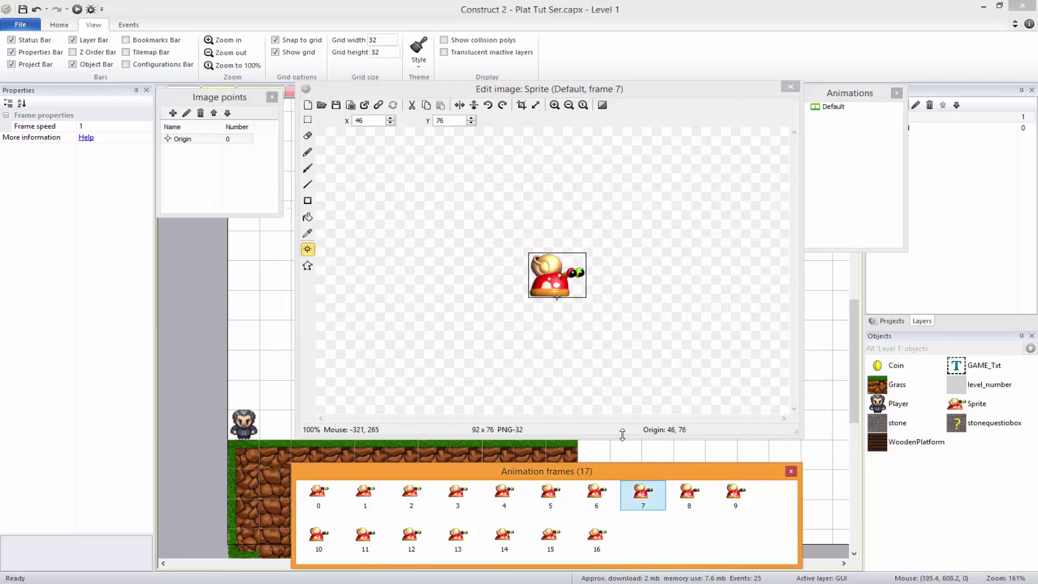
Step: Preview the Default animation with the cropped frames and close the image editor
{"action": "right_click", "coordinate": [832, 107]}
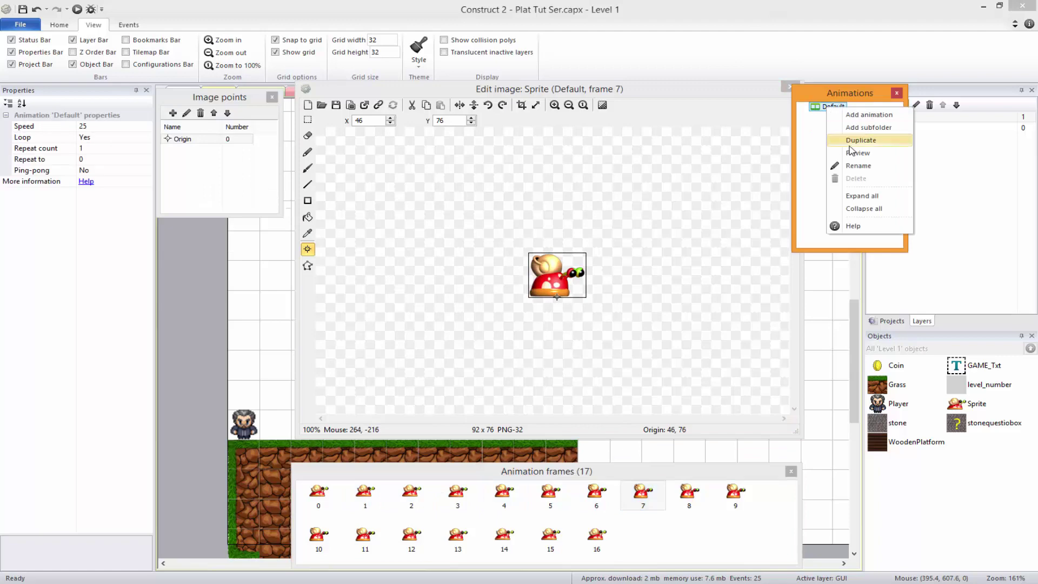
{"action": "left_click", "coordinate": [848, 157]}
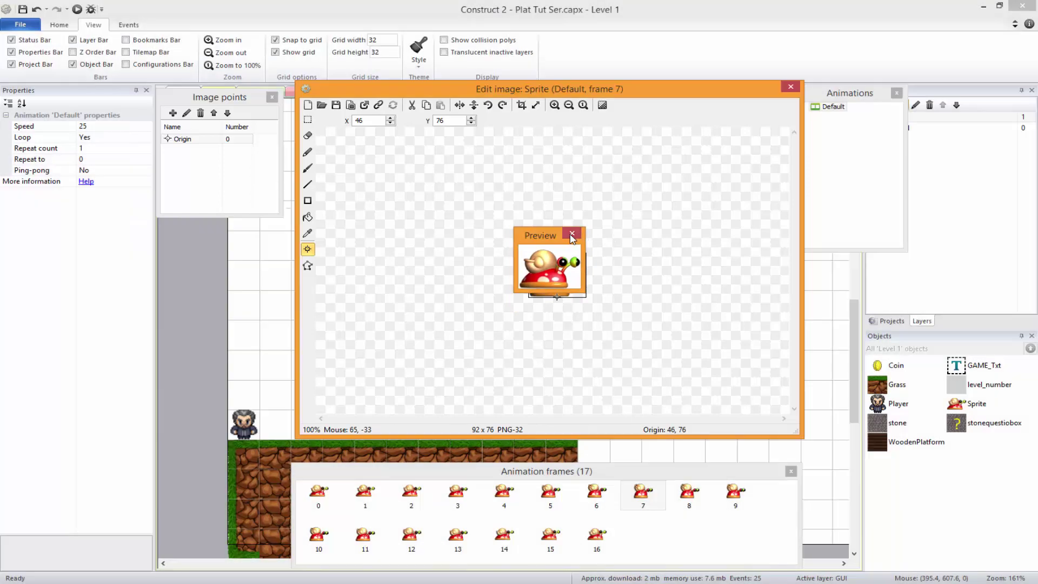
{"action": "left_click", "coordinate": [572, 234]}
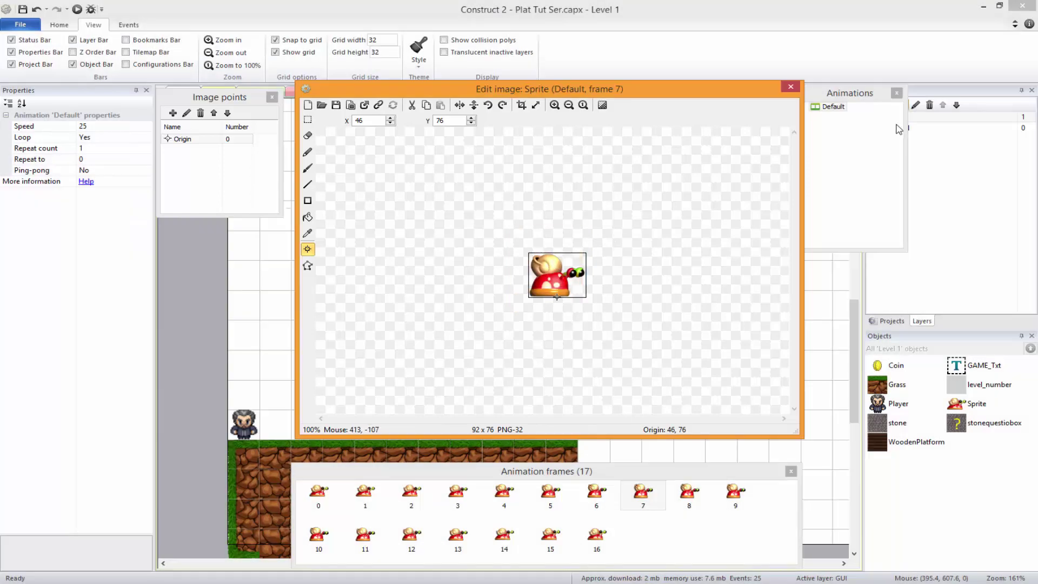
{"action": "left_click", "coordinate": [835, 106]}
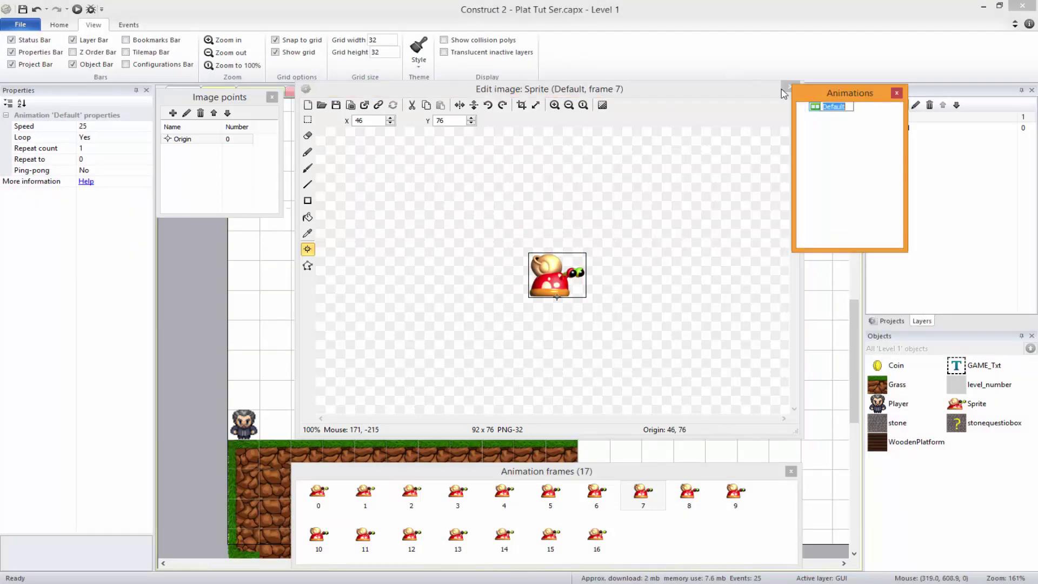
{"action": "left_click", "coordinate": [786, 89]}
Step: Move the snail sprite to the MAIN layer, unlocking the GUI layer for the change and locking it again
{"action": "left_click_drag", "start_coordinate": [563, 252], "coordinate": [531, 301]}
{"action": "mouse_move", "coordinate": [578, 228]}
{"action": "left_mouse_down"}
{"action": "mouse_move", "coordinate": [558, 286]}
{"action": "mouse_move", "coordinate": [578, 238]}
{"action": "left_mouse_up"}
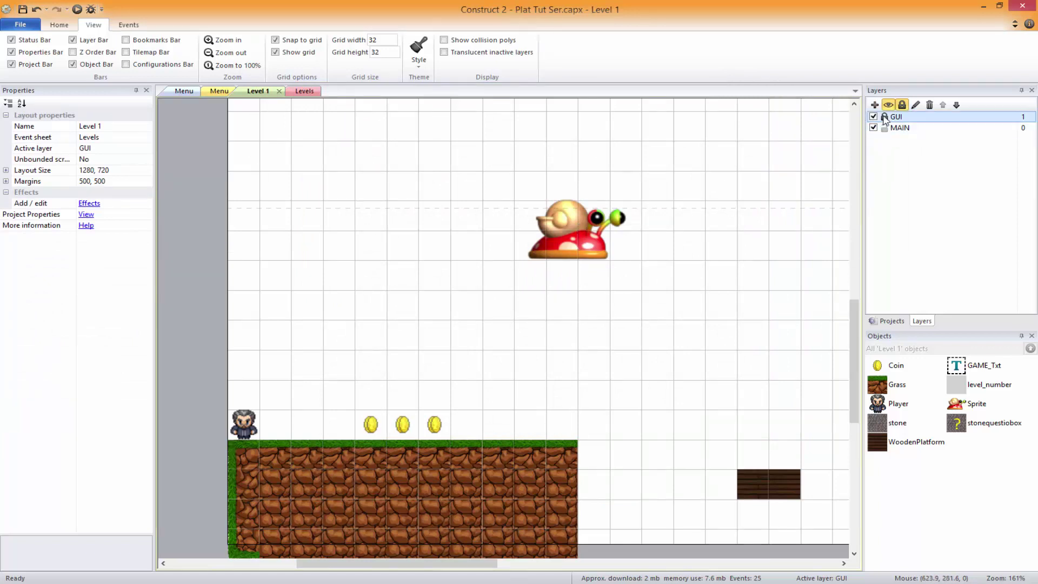
{"action": "left_click", "coordinate": [884, 116]}
{"action": "right_click", "coordinate": [588, 225]}
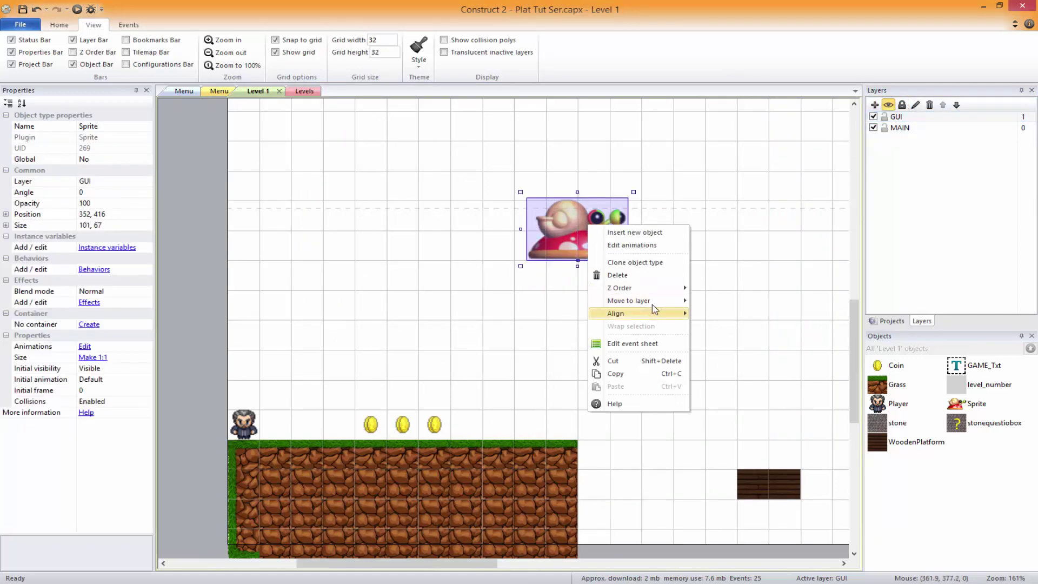
{"action": "mouse_move", "coordinate": [654, 301]}
{"action": "left_click", "coordinate": [727, 314]}
{"action": "left_click", "coordinate": [884, 116]}
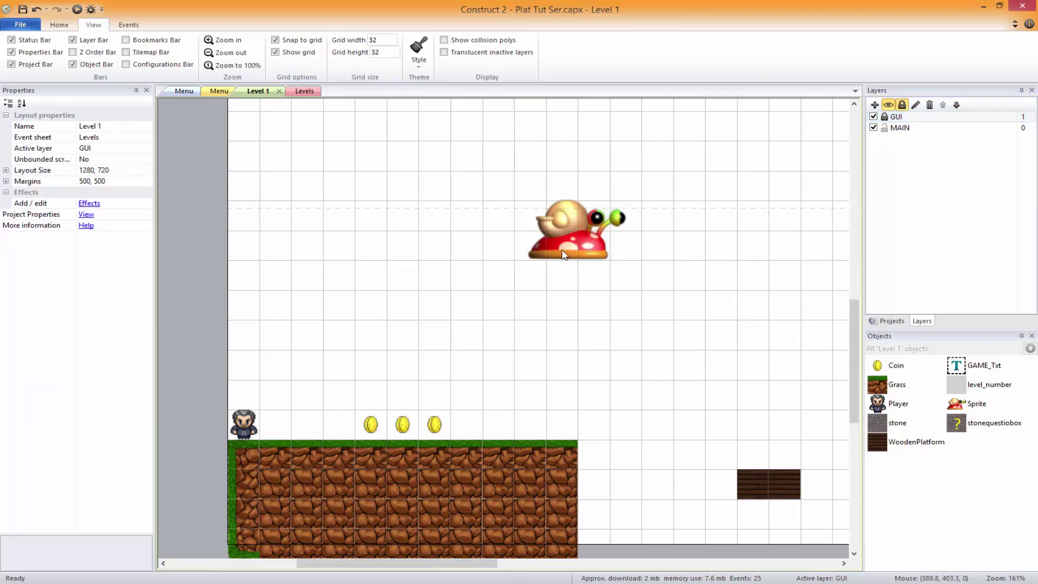
Step: Reposition the snail sprite to 320, 512 above the grass and make MAIN the active layer
{"action": "left_click_drag", "start_coordinate": [562, 240], "coordinate": [547, 332]}
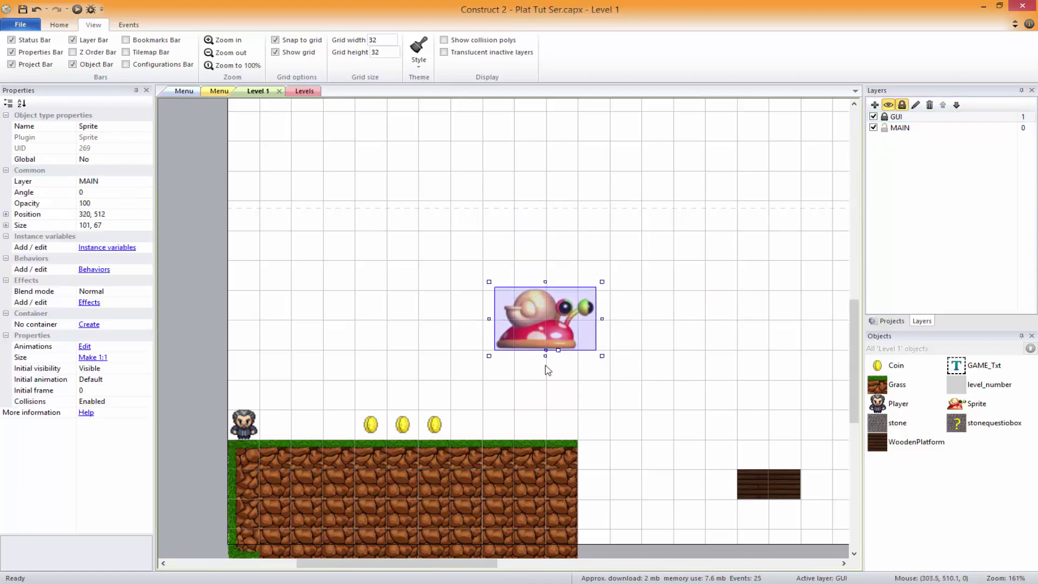
{"action": "left_click", "coordinate": [903, 127]}
{"action": "left_click", "coordinate": [559, 282]}
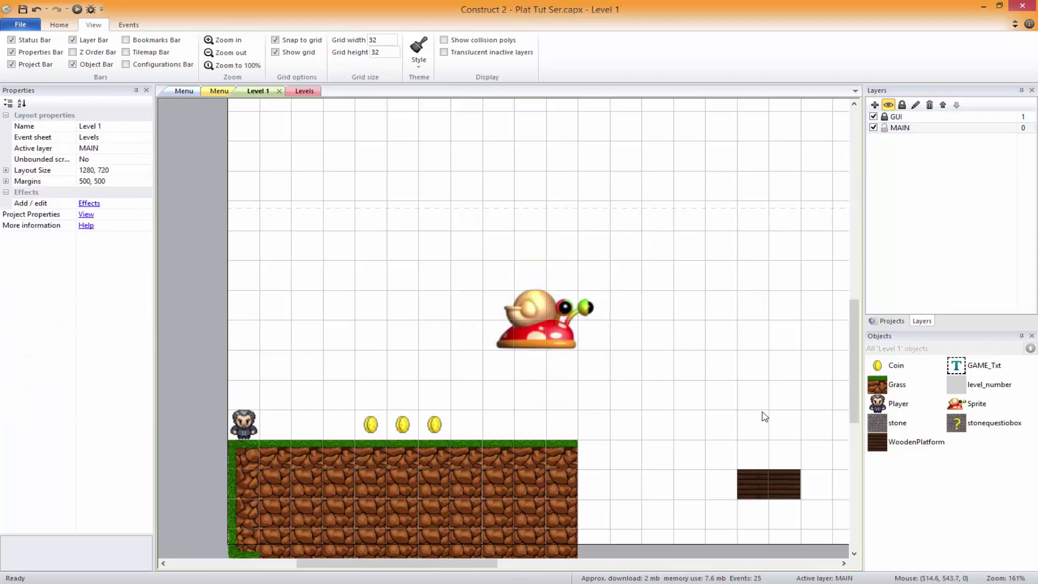
Step: Lower the snail sprite onto the first grass platform and resize it to 64 x 32
{"action": "left_click_drag", "start_coordinate": [540, 341], "coordinate": [541, 420]}
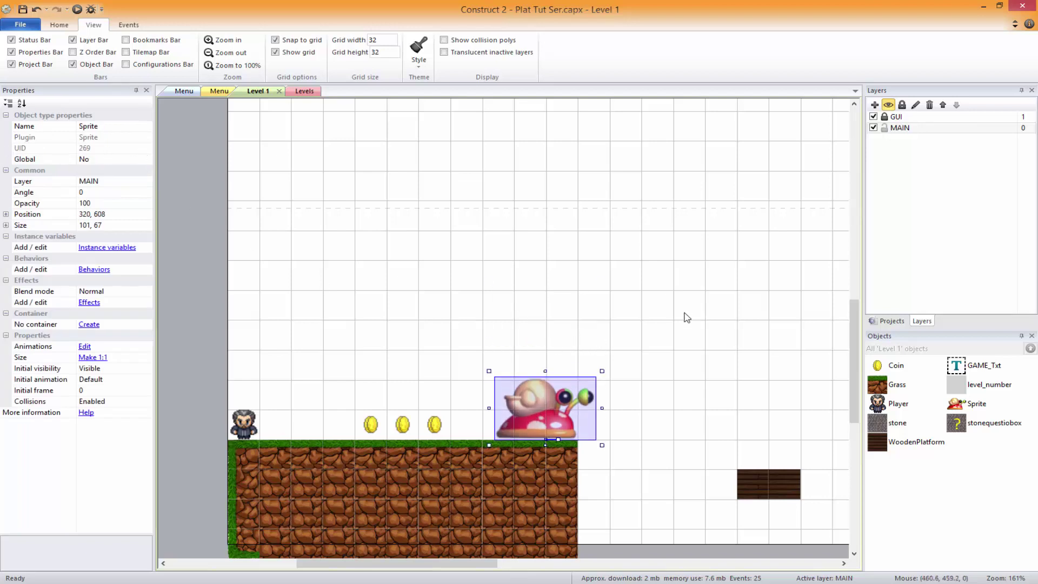
{"action": "left_click_drag", "start_coordinate": [602, 371], "coordinate": [567, 408]}
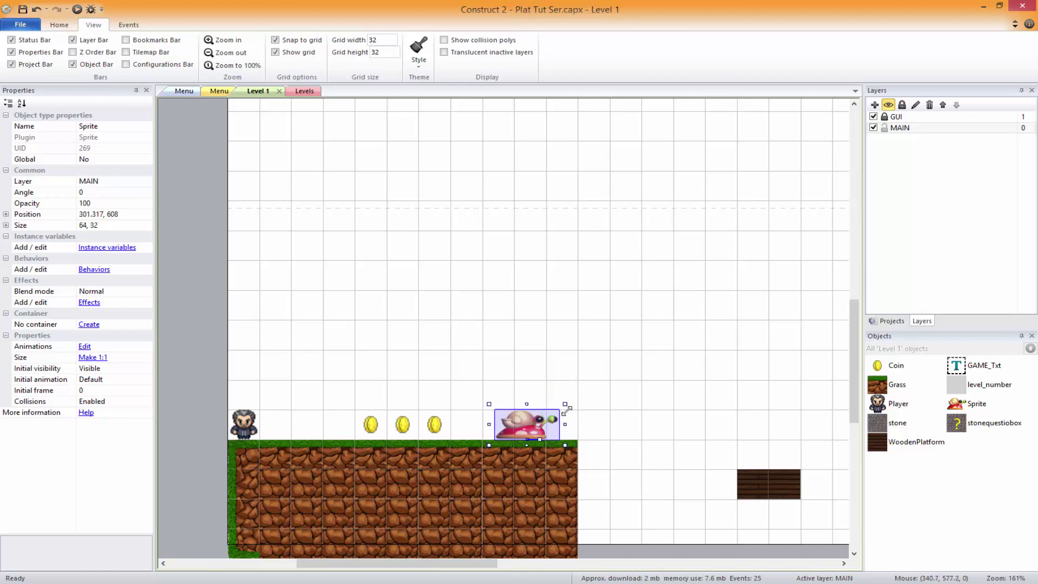
{"action": "left_click", "coordinate": [633, 376]}
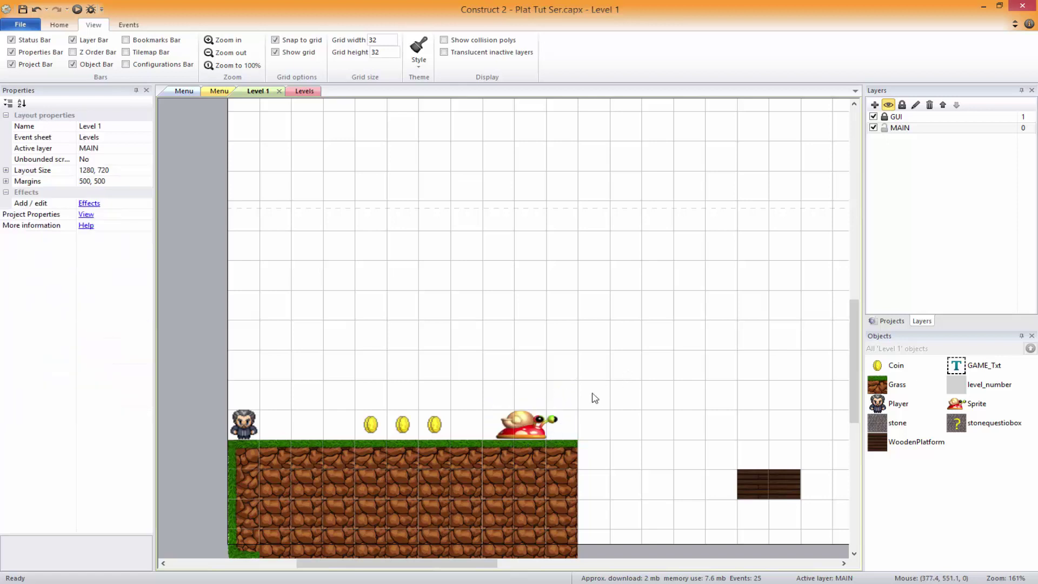
Step: Run a preview of the level in the browser, close it and return to Construct 2
{"action": "left_click", "coordinate": [77, 9]}
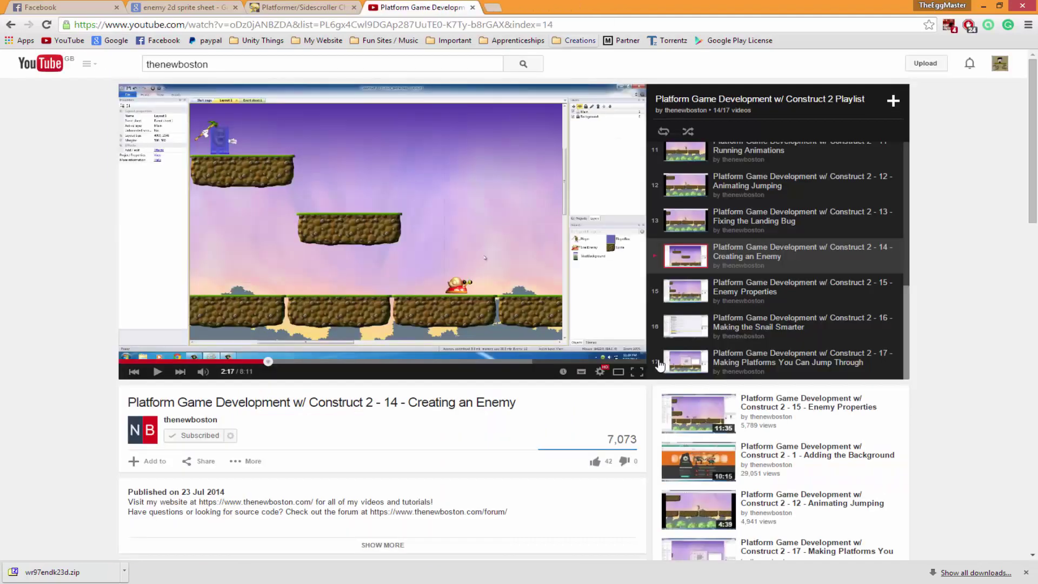
{"action": "left_click", "coordinate": [590, 7]}
{"action": "key", "text": "alt+Tab"}
Step: Move the snail sprite to 992, 608 on the second grass platform, beneath the row of question blocks
{"action": "left_click_drag", "start_coordinate": [514, 426], "coordinate": [494, 435]}
{"action": "scroll", "coordinate": [692, 419], "scroll_direction": "down", "scroll_amount": 1}
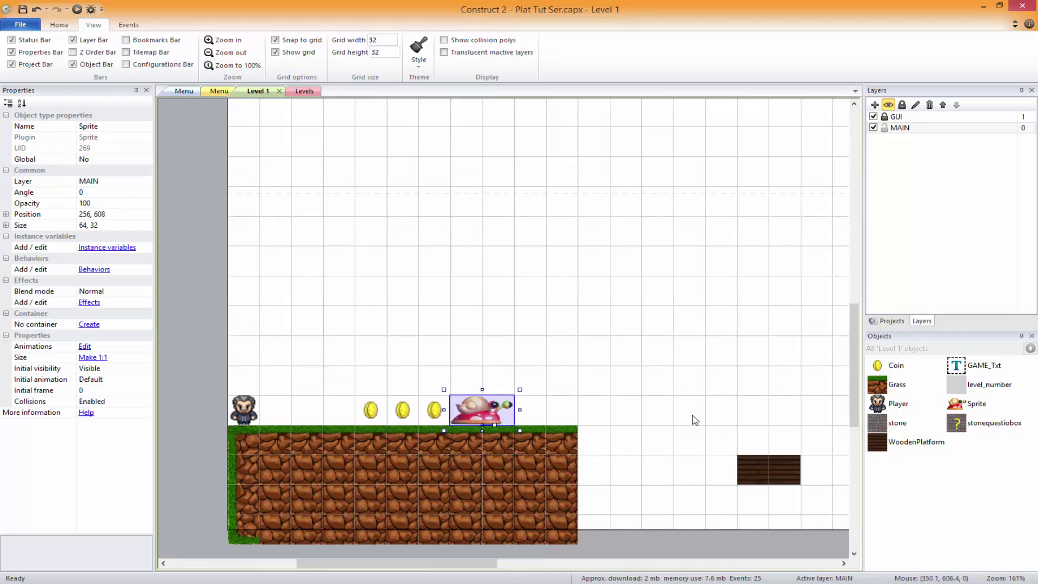
{"action": "middle_click_drag", "start_coordinate": [693, 420], "coordinate": [429, 430]}
{"action": "left_click_drag", "start_coordinate": [180, 412], "coordinate": [743, 428]}
{"action": "key", "text": "ctrl+z"}
{"action": "middle_click_drag", "start_coordinate": [450, 517], "coordinate": [268, 449]}
{"action": "middle_click_drag", "start_coordinate": [661, 442], "coordinate": [502, 477]}
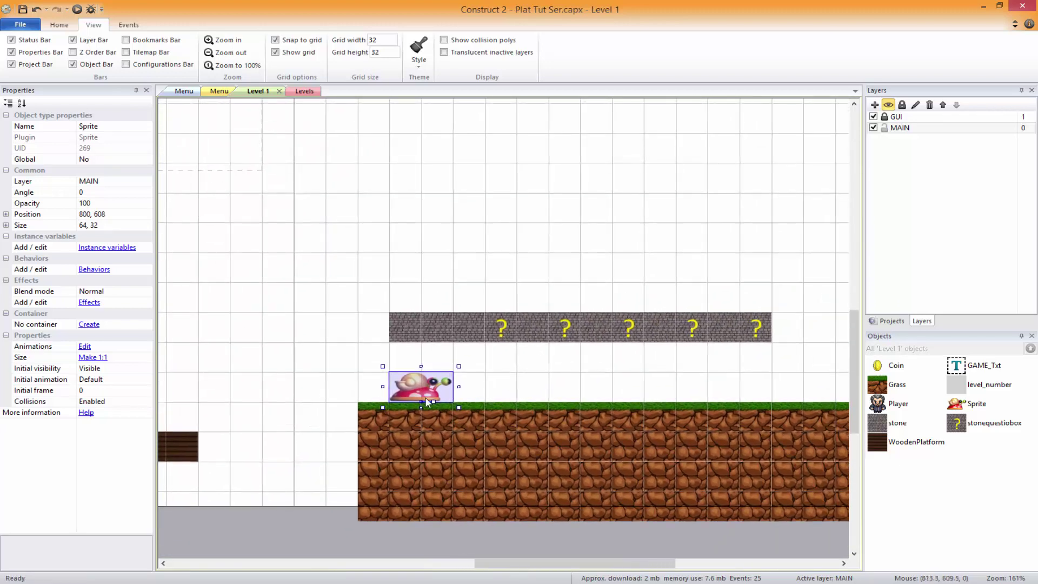
{"action": "left_click_drag", "start_coordinate": [423, 396], "coordinate": [605, 392]}
{"action": "left_click", "coordinate": [693, 386]}
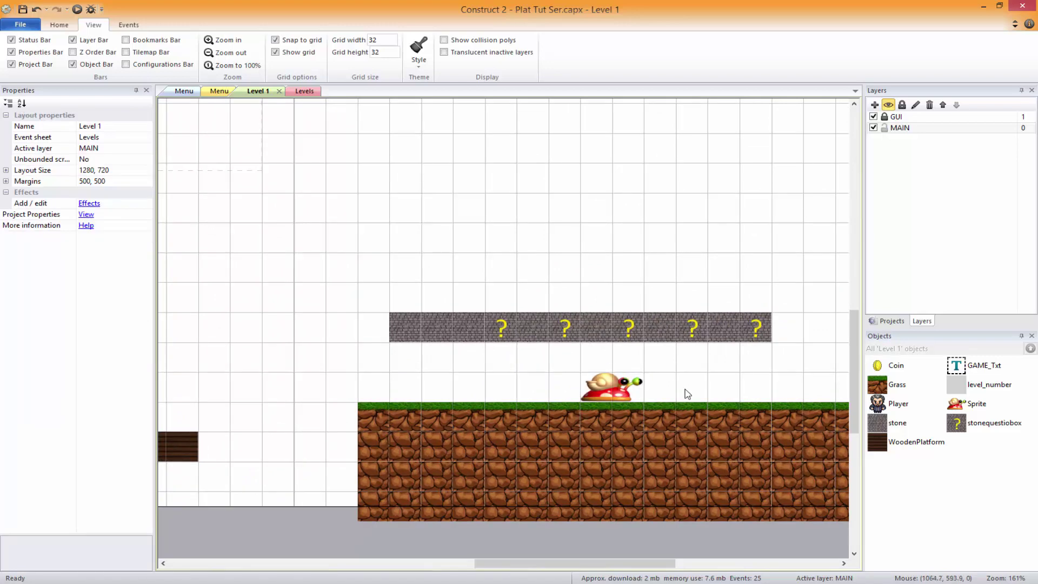
Step: Add the Sine behavior to the snail sprite
{"action": "middle_click_drag", "start_coordinate": [687, 391], "coordinate": [565, 445]}
{"action": "left_click", "coordinate": [483, 444]}
{"action": "left_click", "coordinate": [94, 270]}
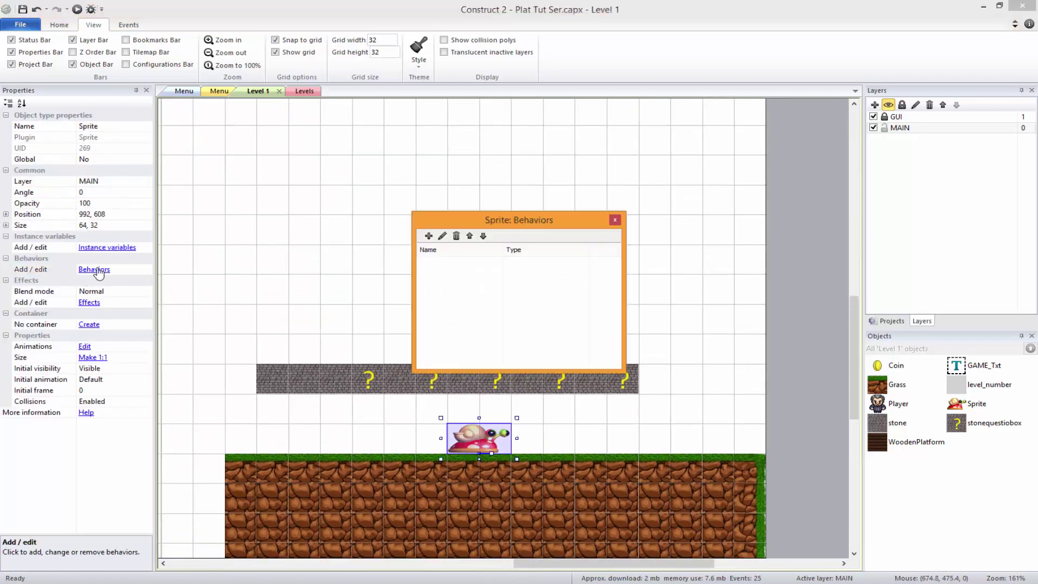
{"action": "left_click", "coordinate": [428, 237]}
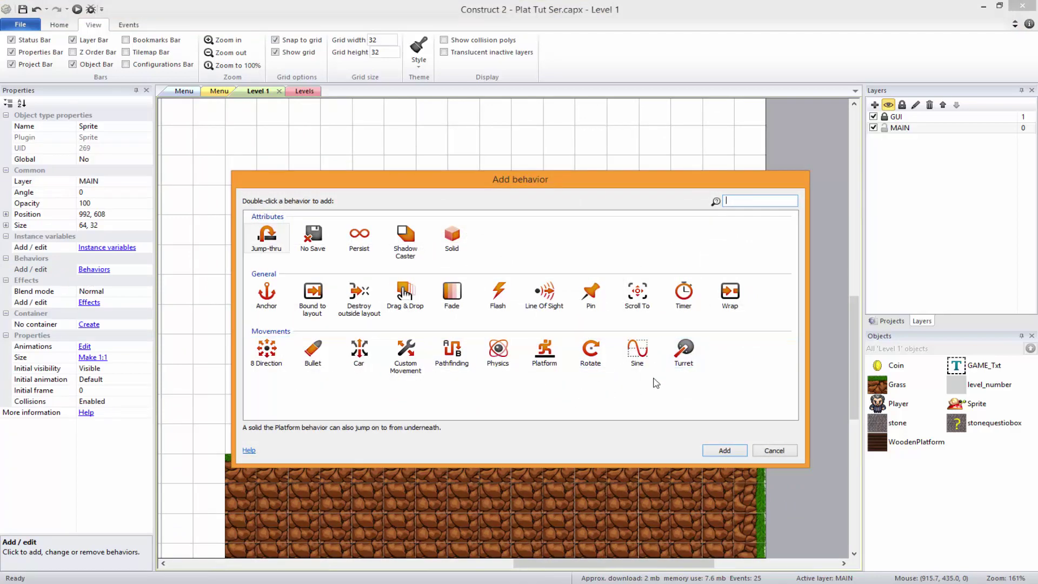
{"action": "double_click", "coordinate": [637, 352]}
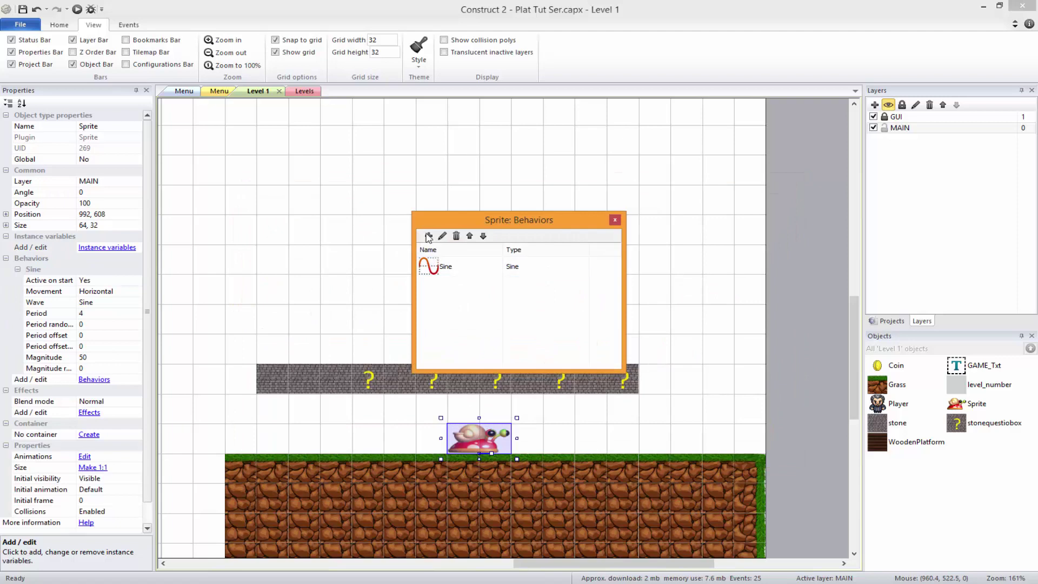
{"action": "left_click", "coordinate": [428, 236]}
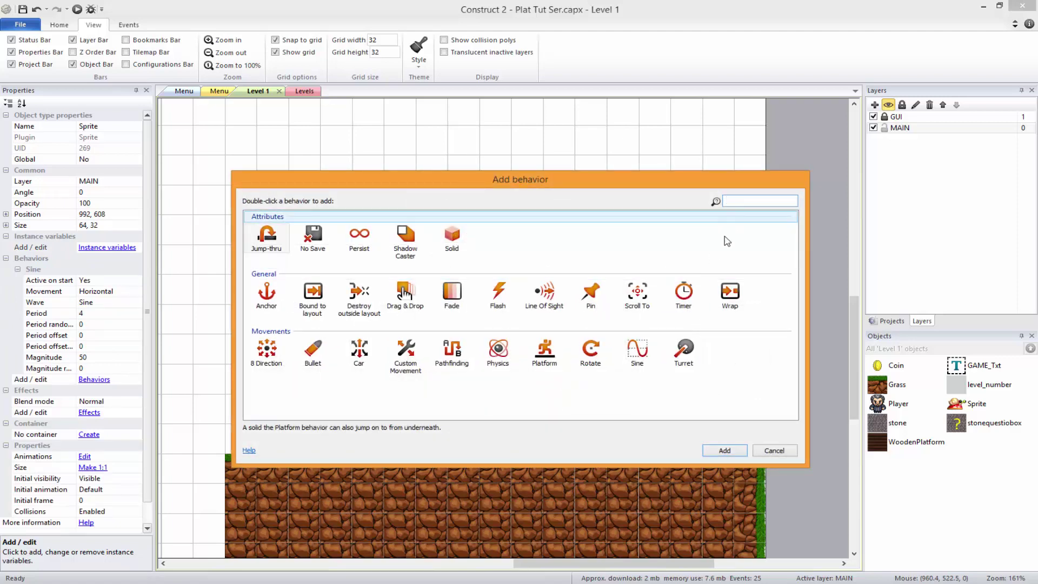
{"action": "left_click", "coordinate": [782, 450]}
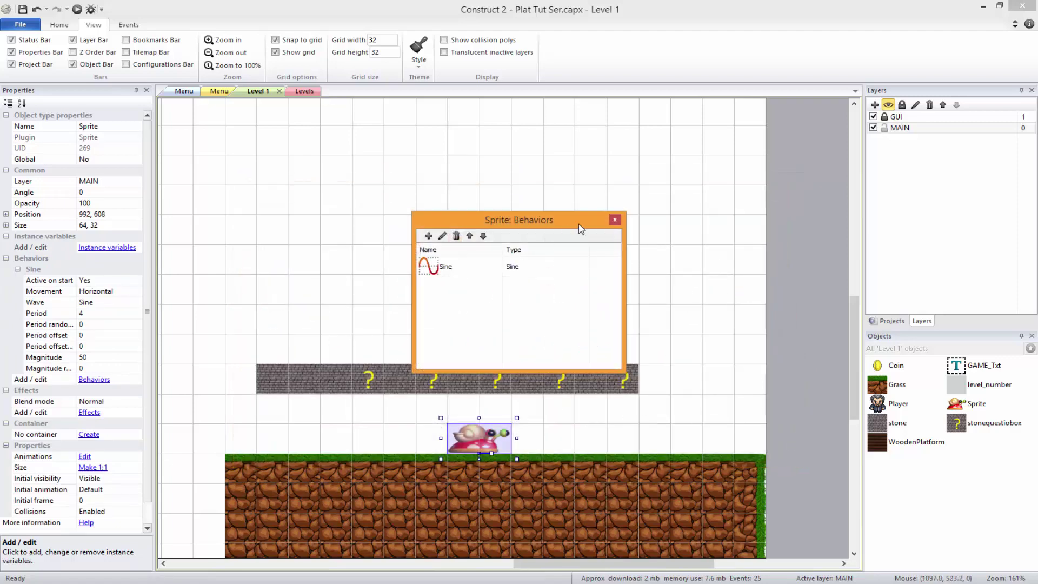
{"action": "left_click", "coordinate": [615, 221]}
{"action": "left_click", "coordinate": [657, 439]}
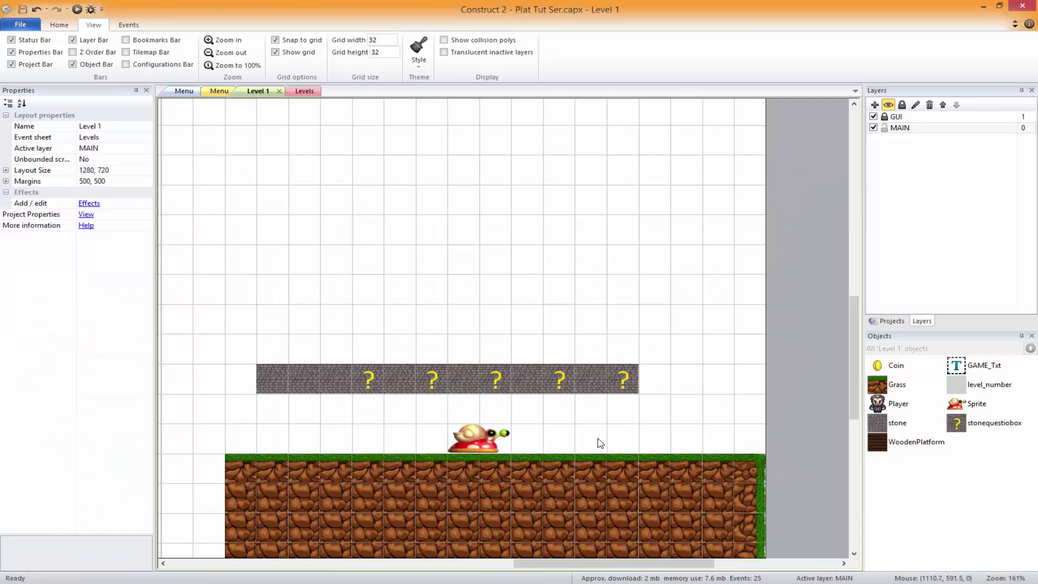
Step: Set the snail's Sine period to 2 and its magnitude to 100
{"action": "middle_click_drag", "start_coordinate": [598, 438], "coordinate": [630, 392]}
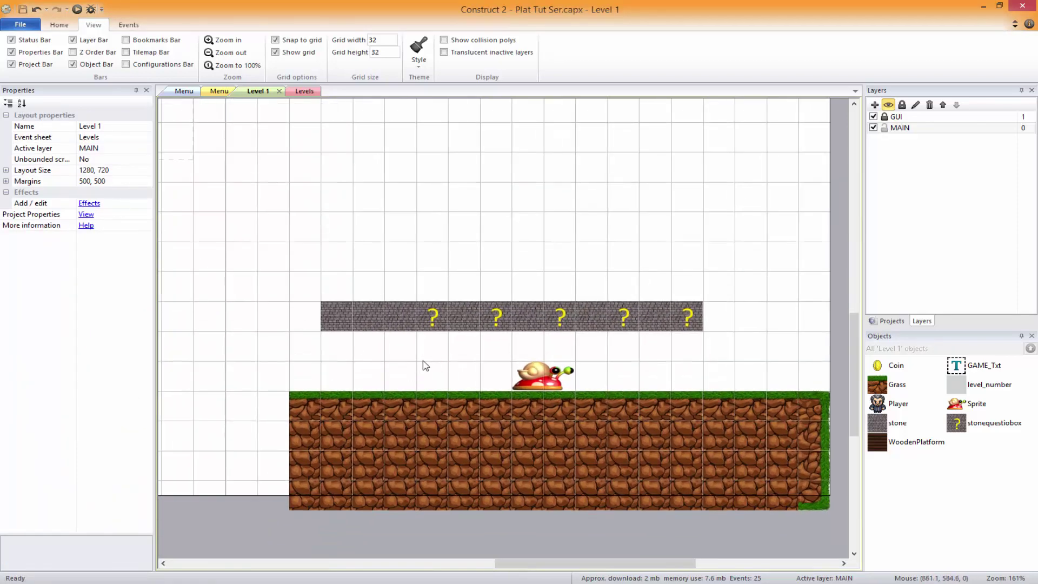
{"action": "left_click", "coordinate": [530, 385]}
{"action": "left_click", "coordinate": [82, 315]}
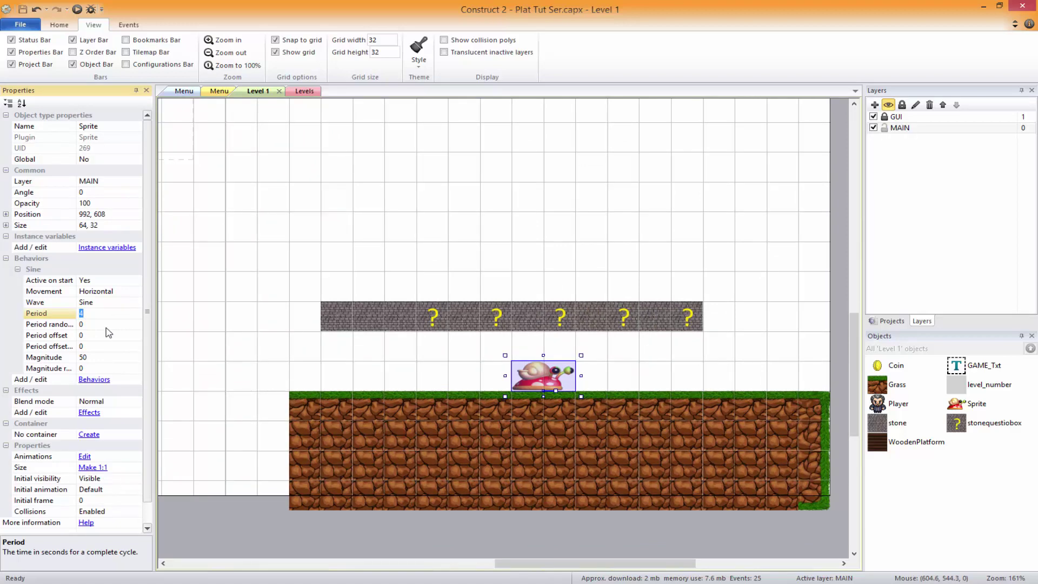
{"action": "left_click", "coordinate": [98, 359]}
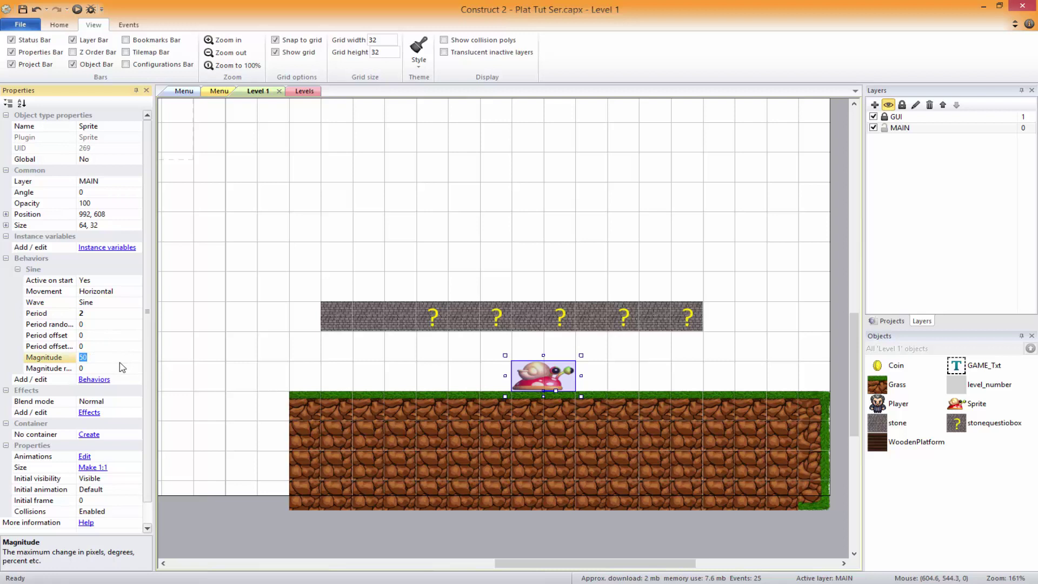
{"action": "left_click", "coordinate": [603, 354]}
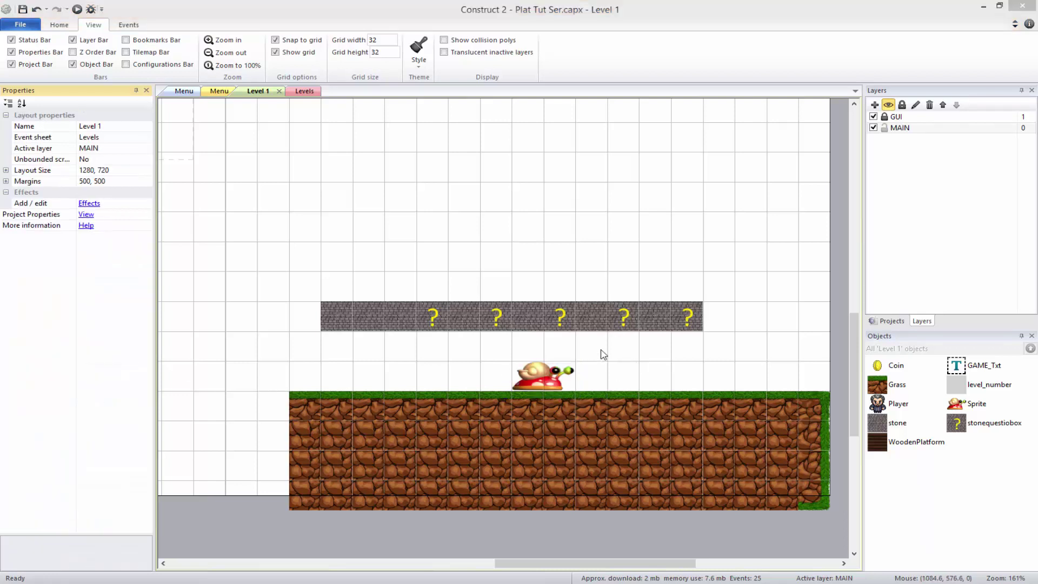
Step: Play the level in the browser up to the question blocks to watch the snail move, then return to Construct 2
{"action": "left_click", "coordinate": [77, 10]}
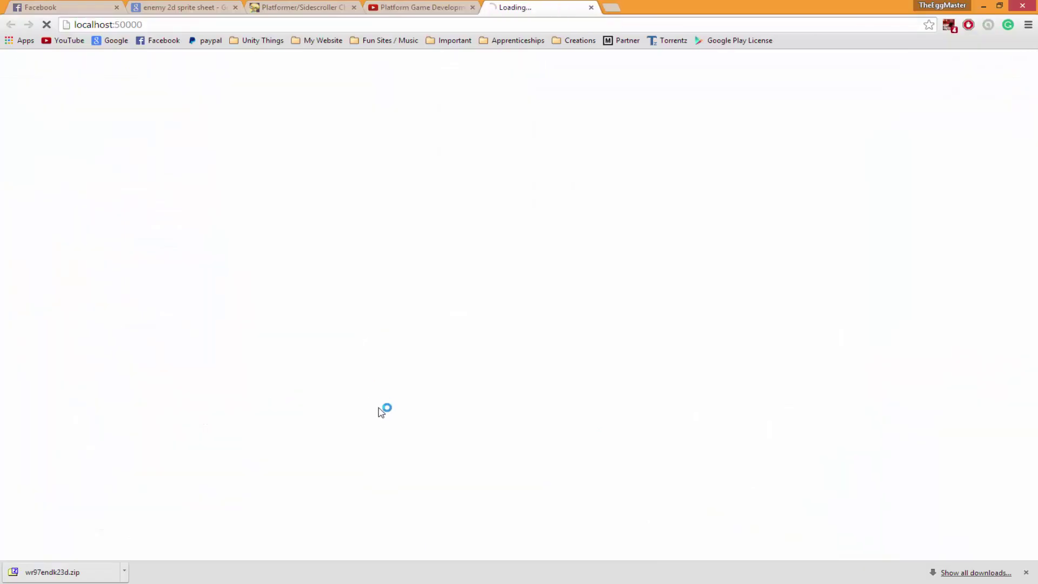
{"action": "key", "text": "Right"}
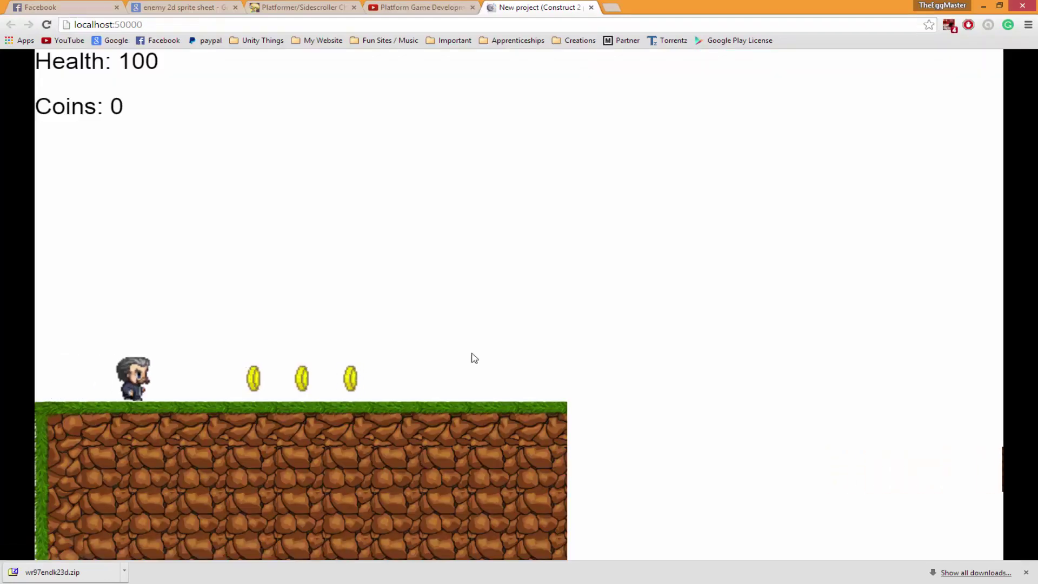
{"action": "key", "text": "Right"}
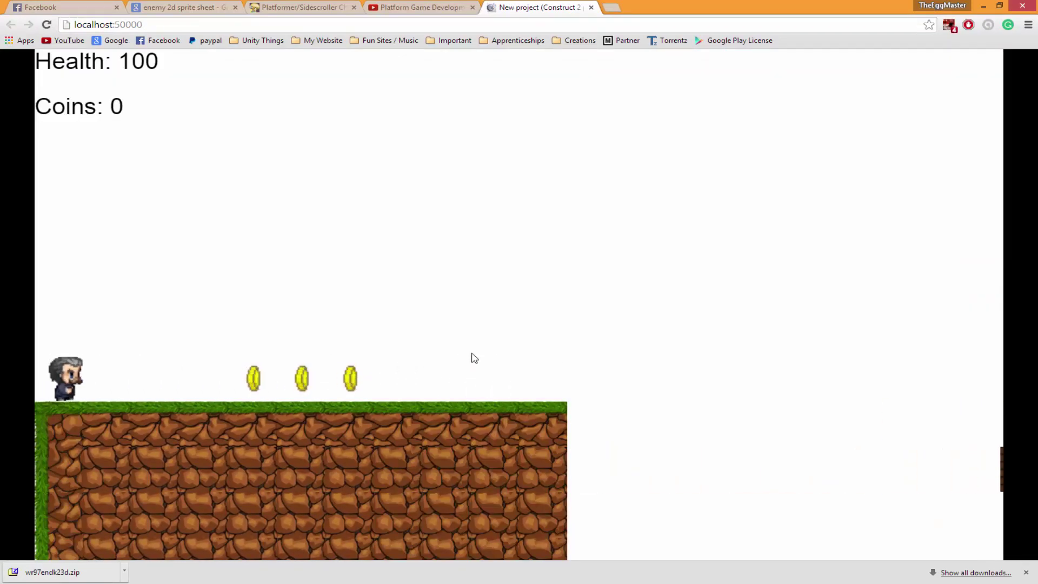
{"action": "key", "text": "Right"}
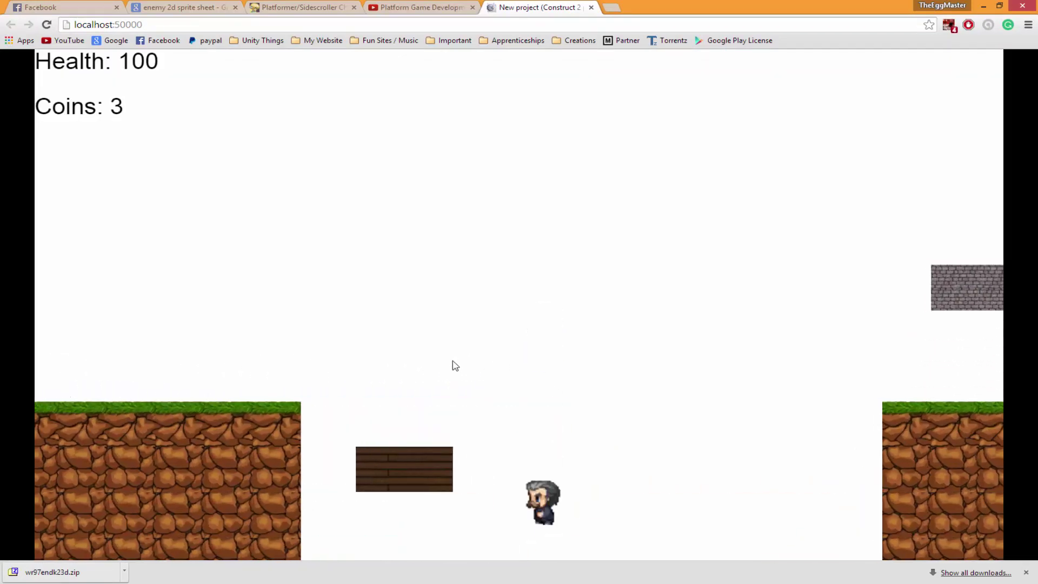
{"action": "key", "text": "Right"}
{"action": "key", "text": "Up"}
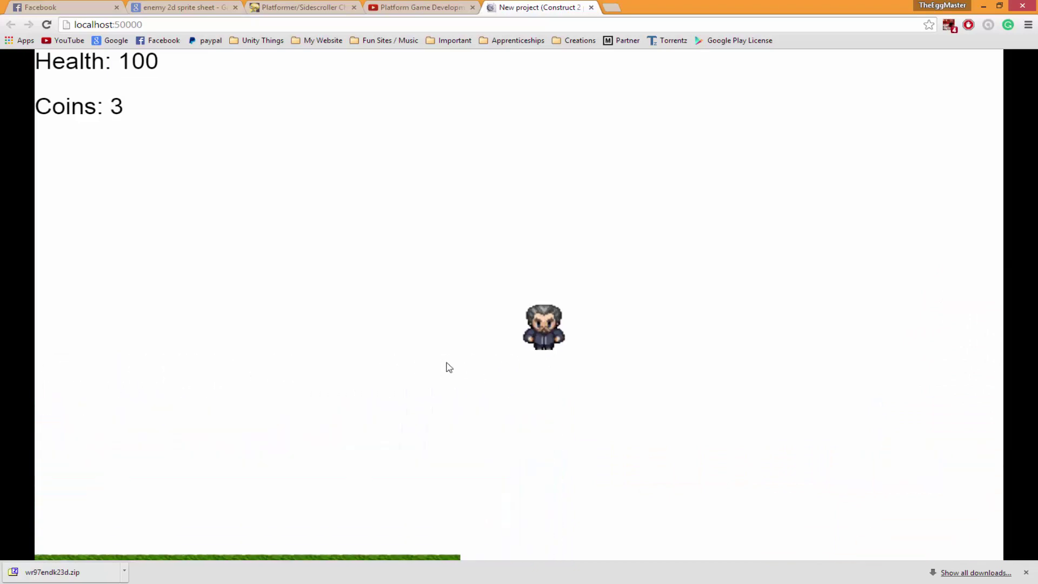
{"action": "key", "text": "Right"}
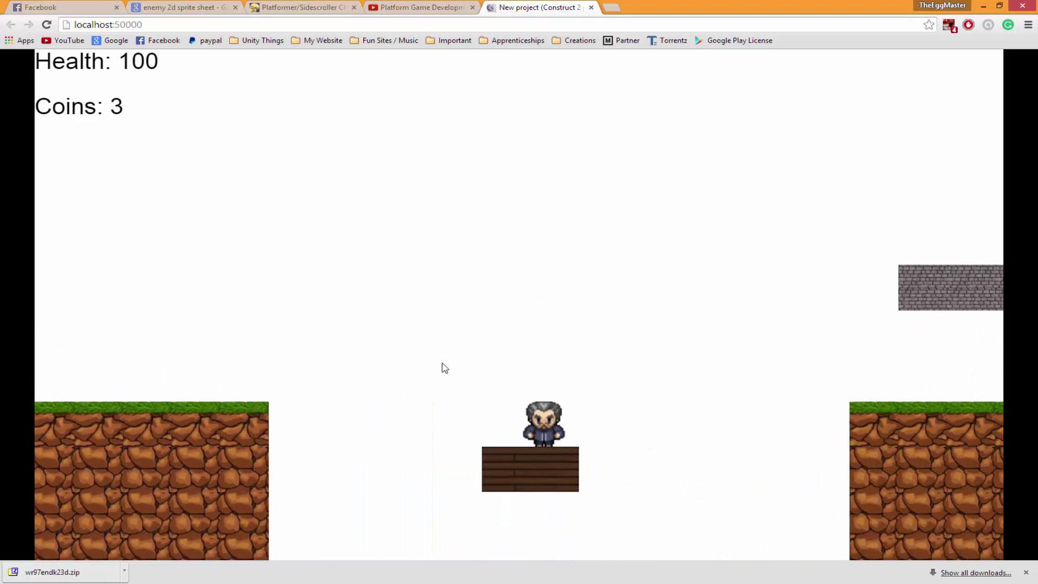
{"action": "key", "text": "Up"}
{"action": "key", "text": "Right"}
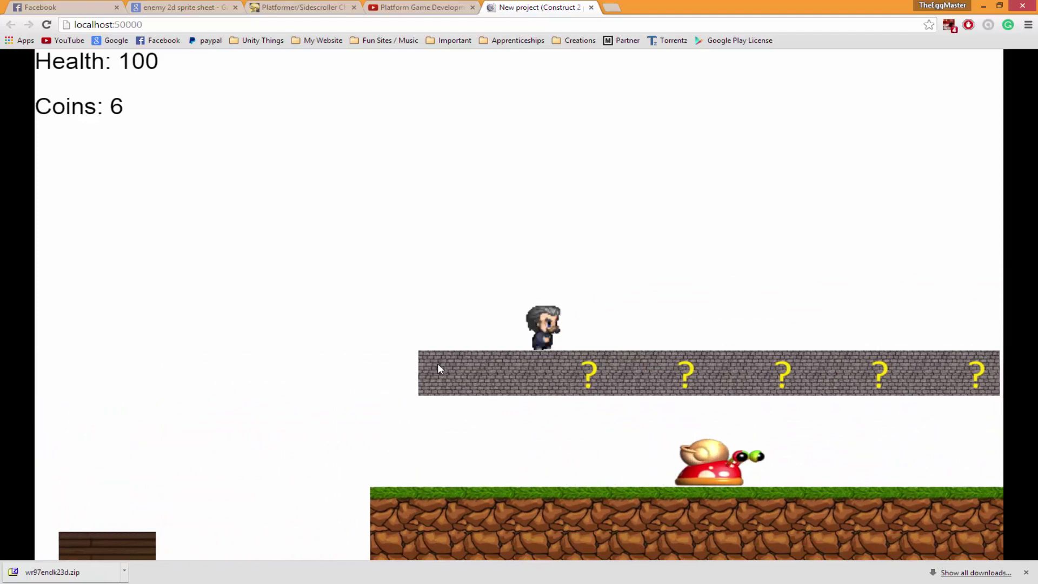
{"action": "key", "text": "Left"}
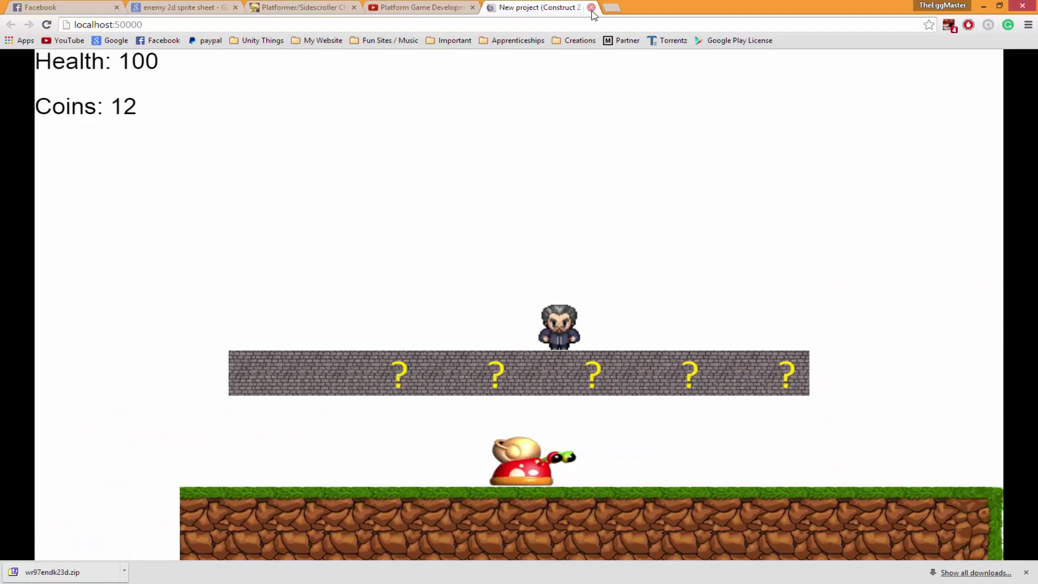
{"action": "left_click", "coordinate": [591, 7]}
{"action": "key", "text": "alt+Tab"}
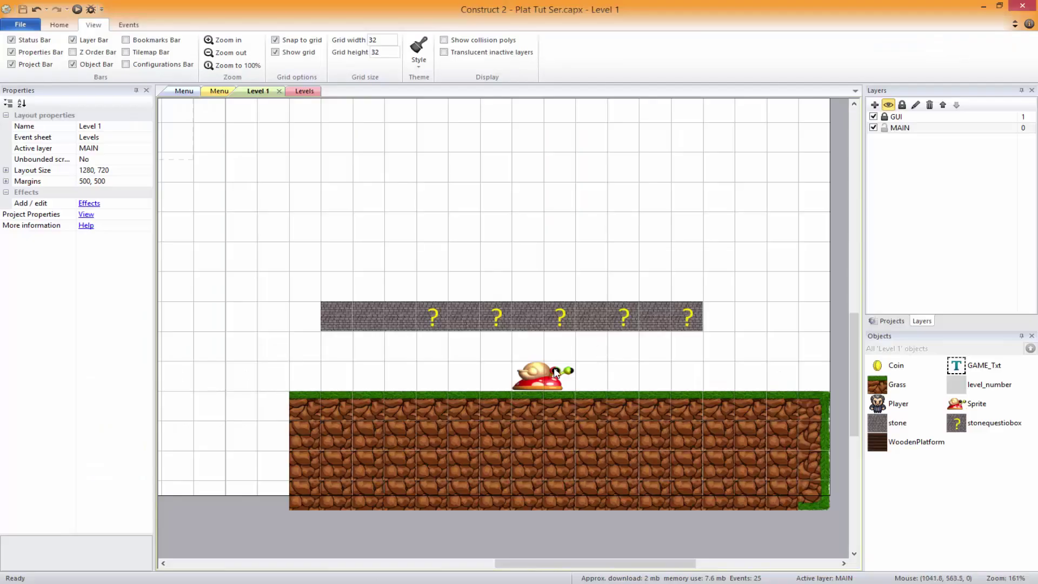
Step: Remove the Sine behavior from the snail sprite
{"action": "left_click", "coordinate": [557, 381]}
{"action": "left_click", "coordinate": [101, 378]}
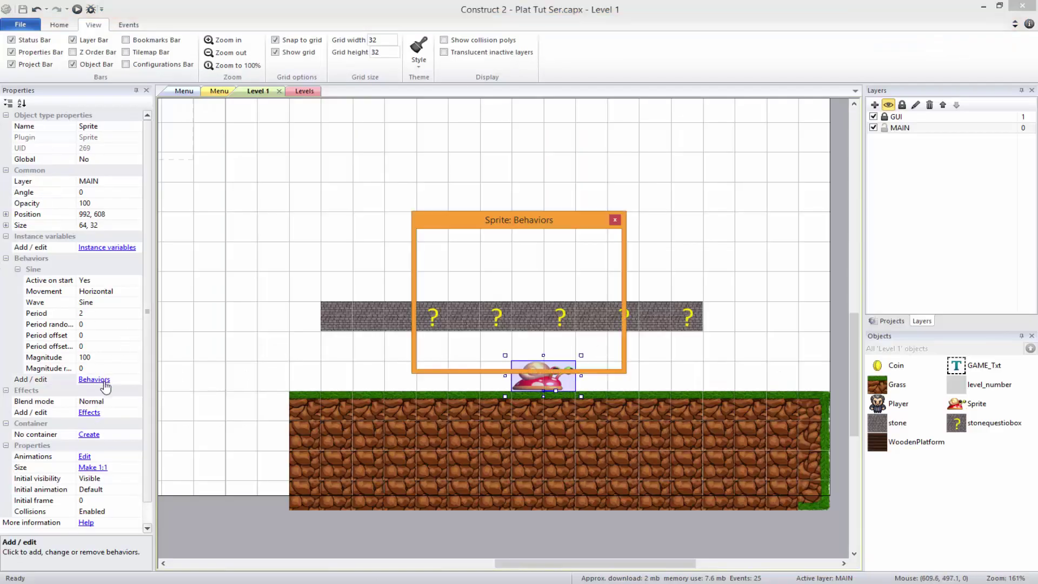
{"action": "left_click", "coordinate": [508, 265]}
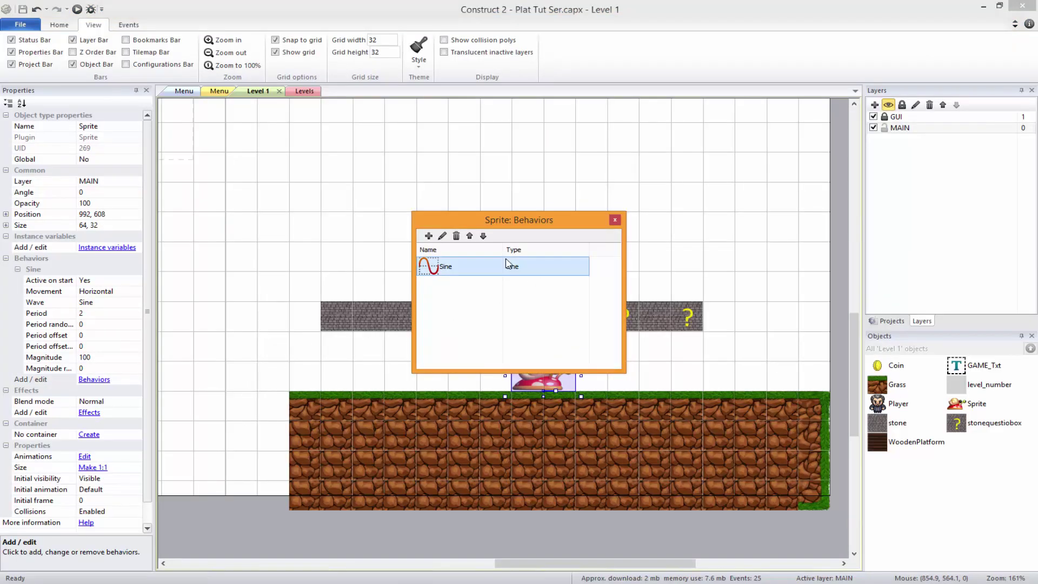
{"action": "left_click", "coordinate": [456, 236]}
{"action": "left_click", "coordinate": [572, 323]}
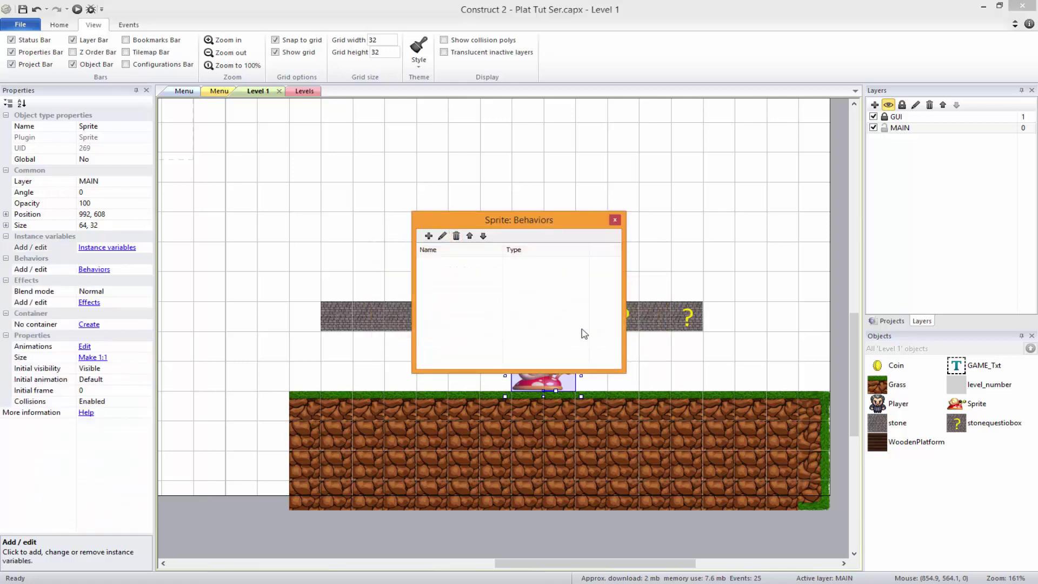
{"action": "left_click", "coordinate": [617, 218]}
{"action": "left_click", "coordinate": [664, 282]}
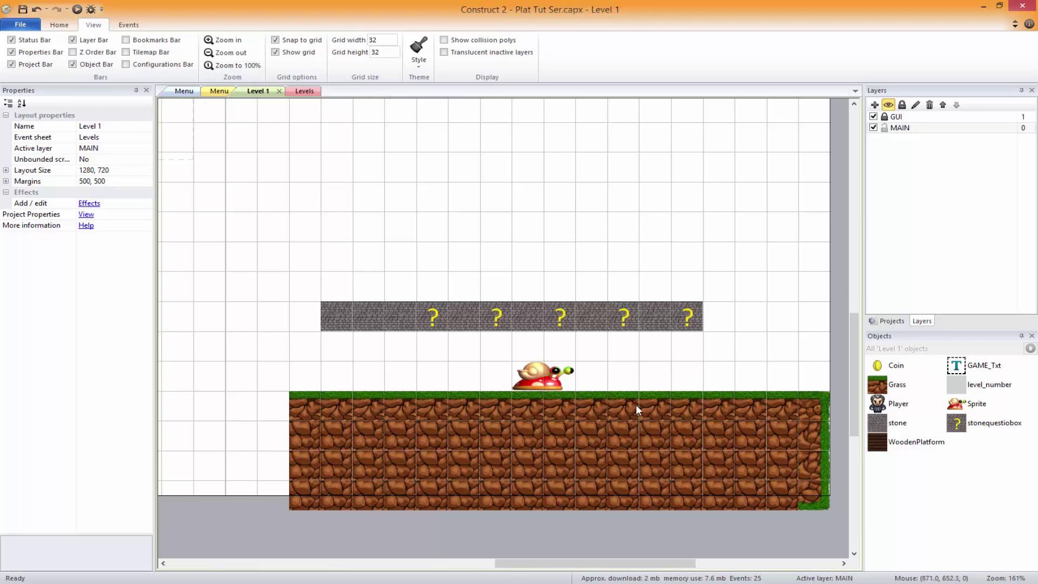
Step: Add the Platform behavior to the snail sprite
{"action": "left_click", "coordinate": [543, 376]}
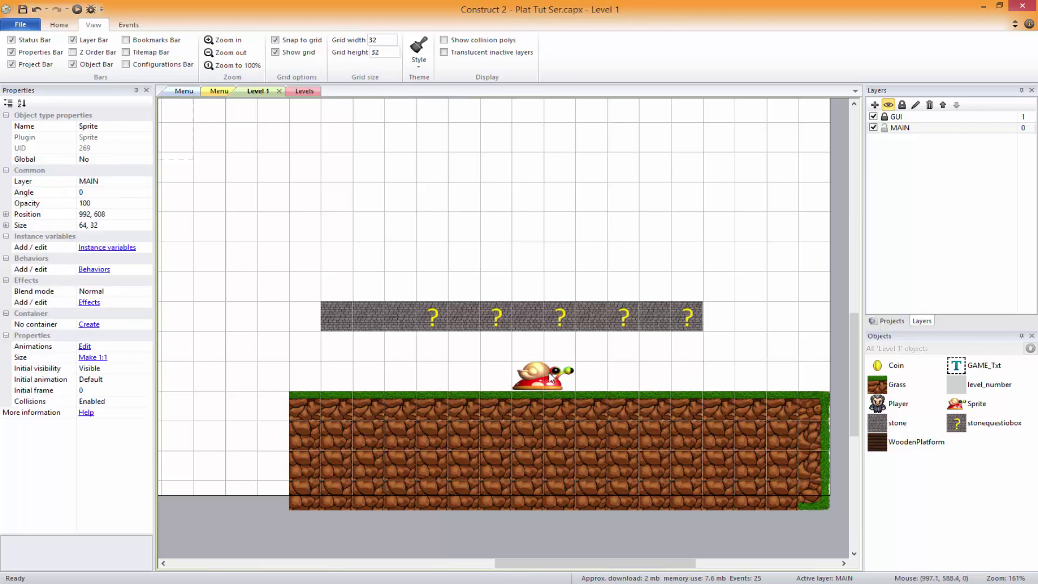
{"action": "left_click", "coordinate": [94, 269]}
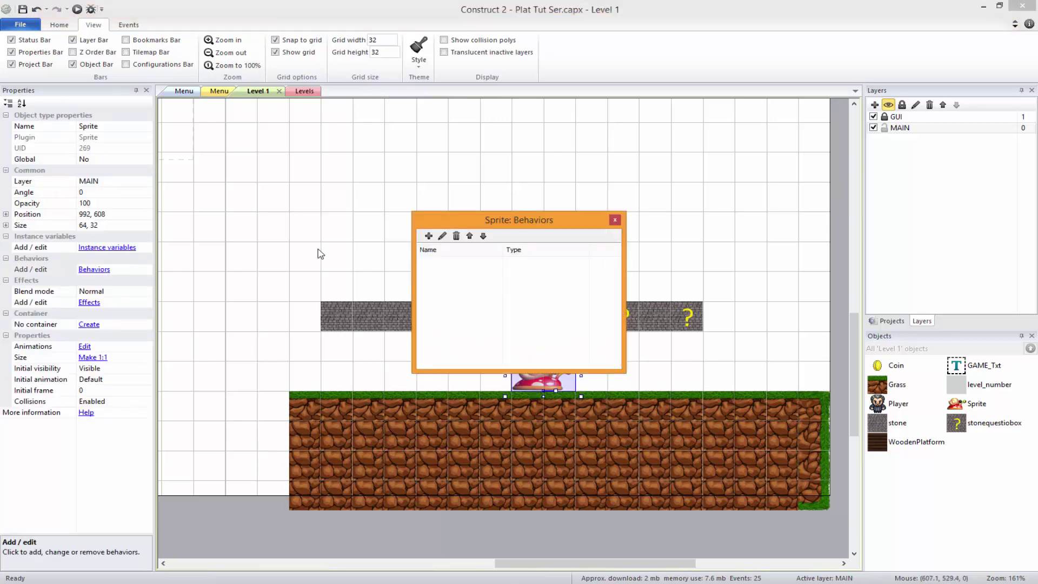
{"action": "left_click", "coordinate": [428, 235]}
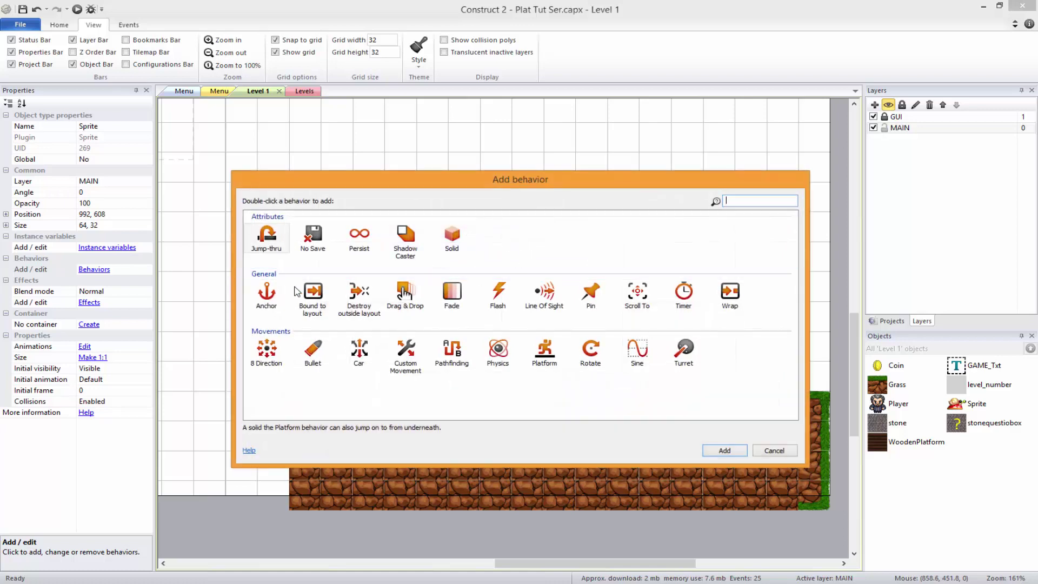
{"action": "left_click", "coordinate": [554, 360]}
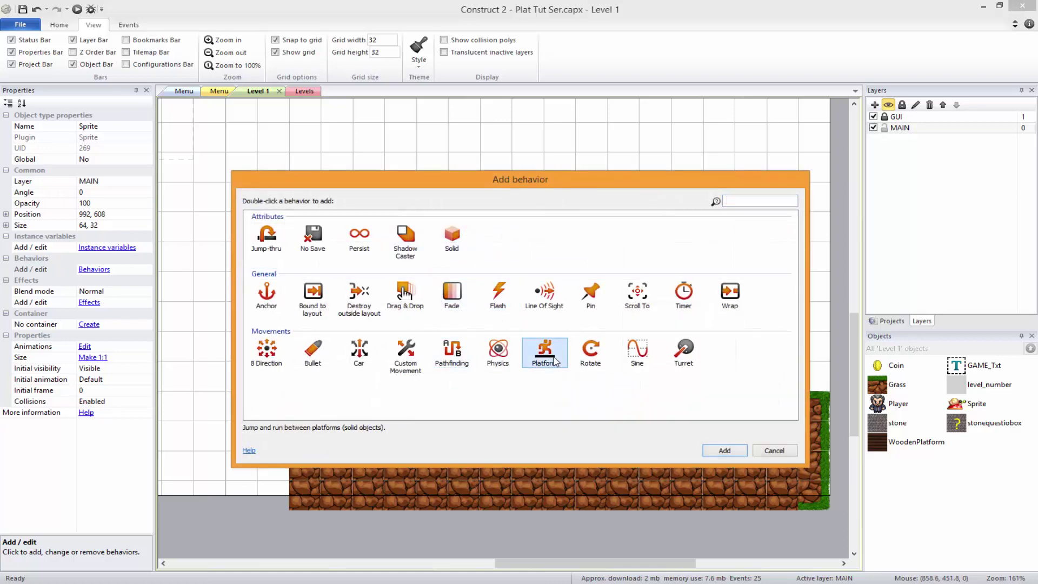
{"action": "double_click", "coordinate": [554, 360]}
{"action": "left_click", "coordinate": [617, 225]}
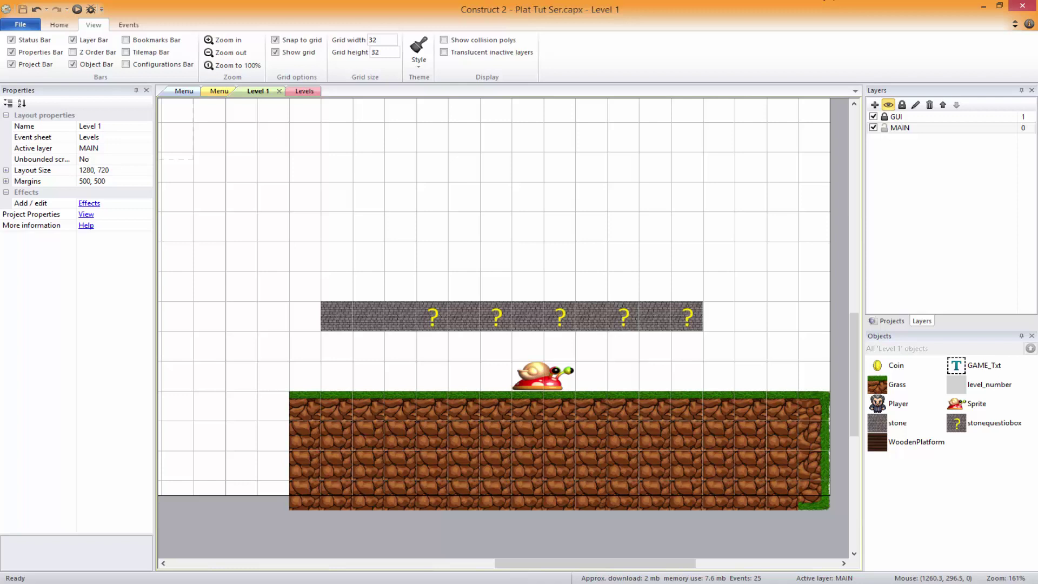
{"action": "key", "text": "alt+Tab"}
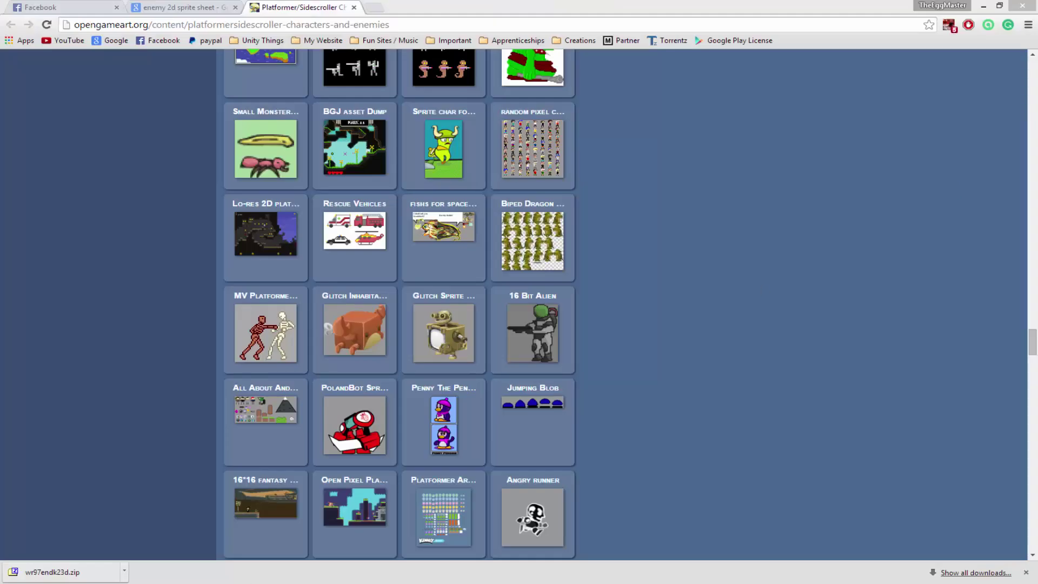
{"action": "key", "text": "alt+Tab"}
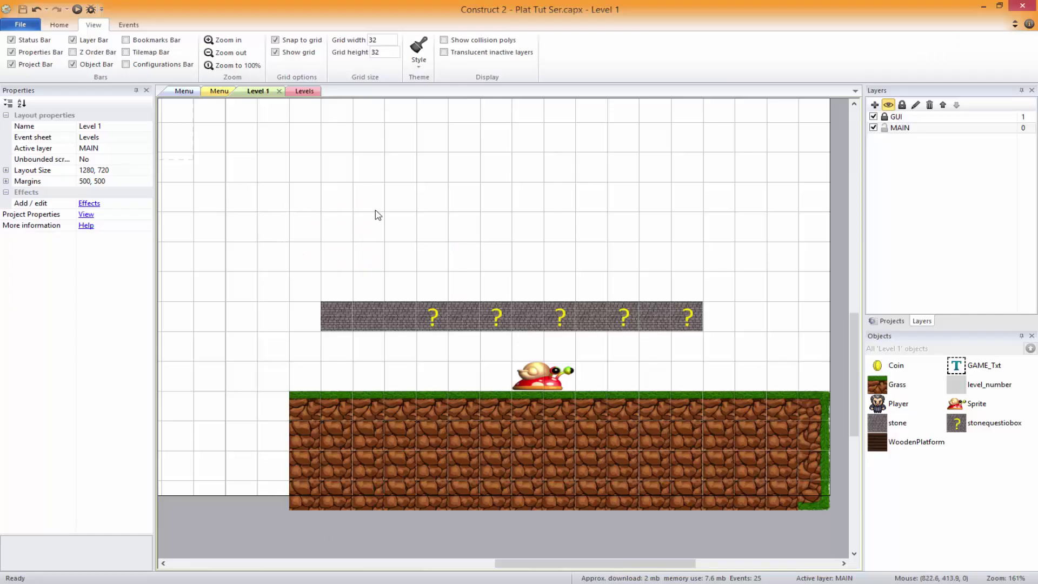
{"action": "left_click", "coordinate": [555, 373]}
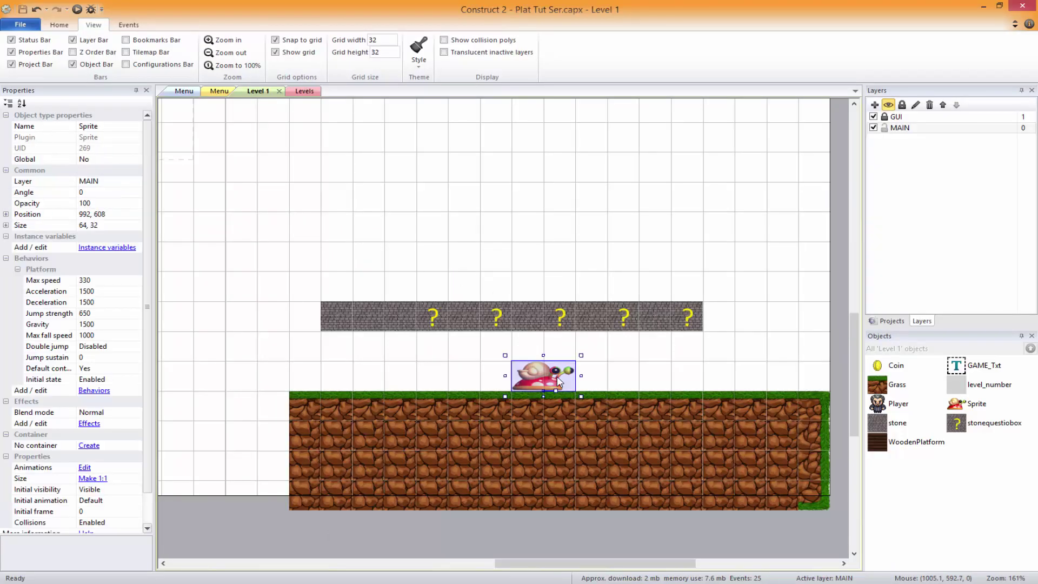
{"action": "left_click", "coordinate": [302, 92]}
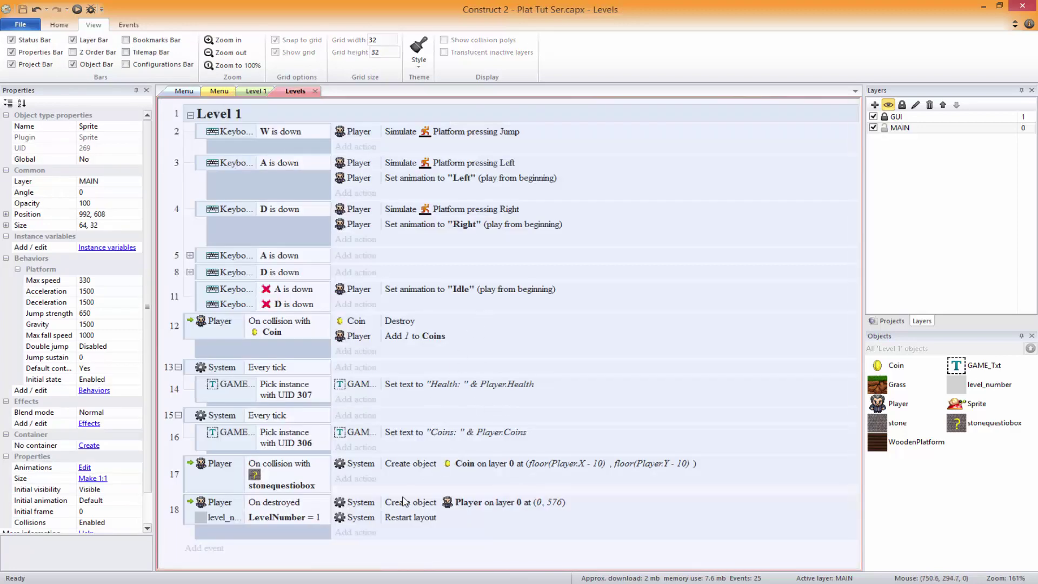
{"action": "left_click", "coordinate": [254, 91]}
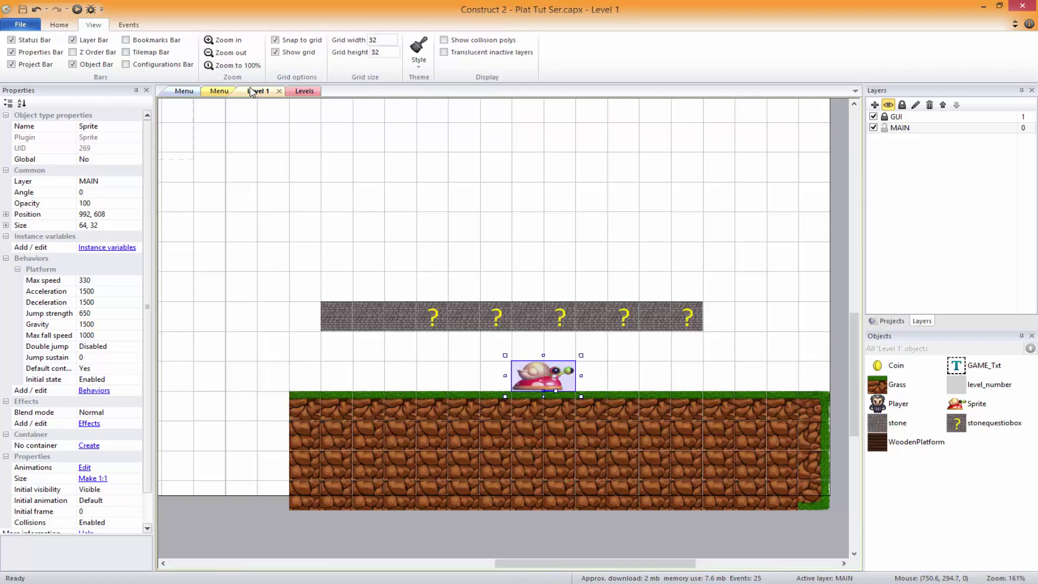
{"action": "left_click", "coordinate": [411, 373]}
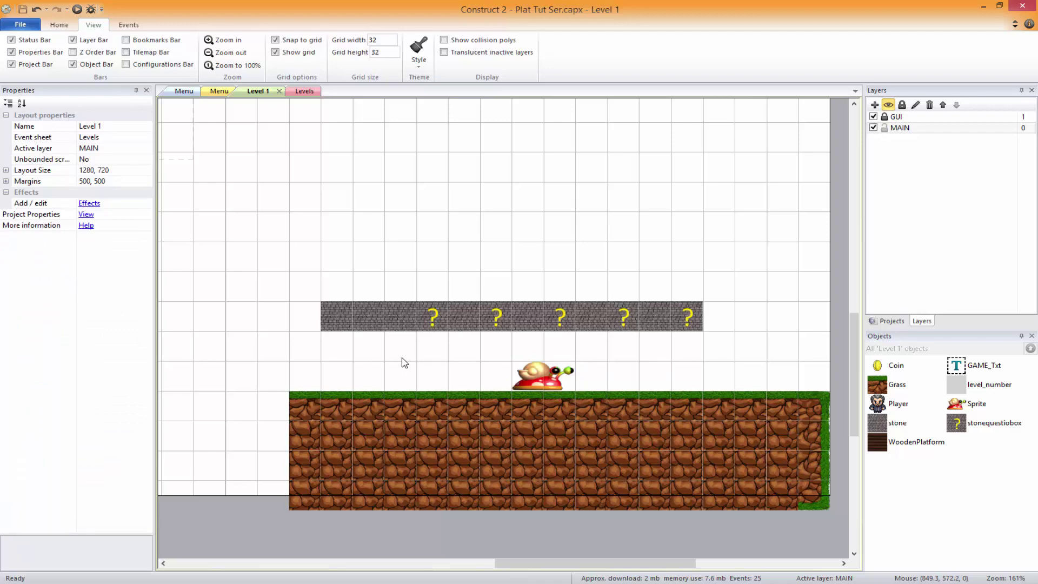
{"action": "middle_click_drag", "start_coordinate": [239, 432], "coordinate": [783, 401]}
{"action": "middle_click_drag", "start_coordinate": [497, 367], "coordinate": [373, 346]}
{"action": "middle_click_drag", "start_coordinate": [686, 345], "coordinate": [566, 289]}
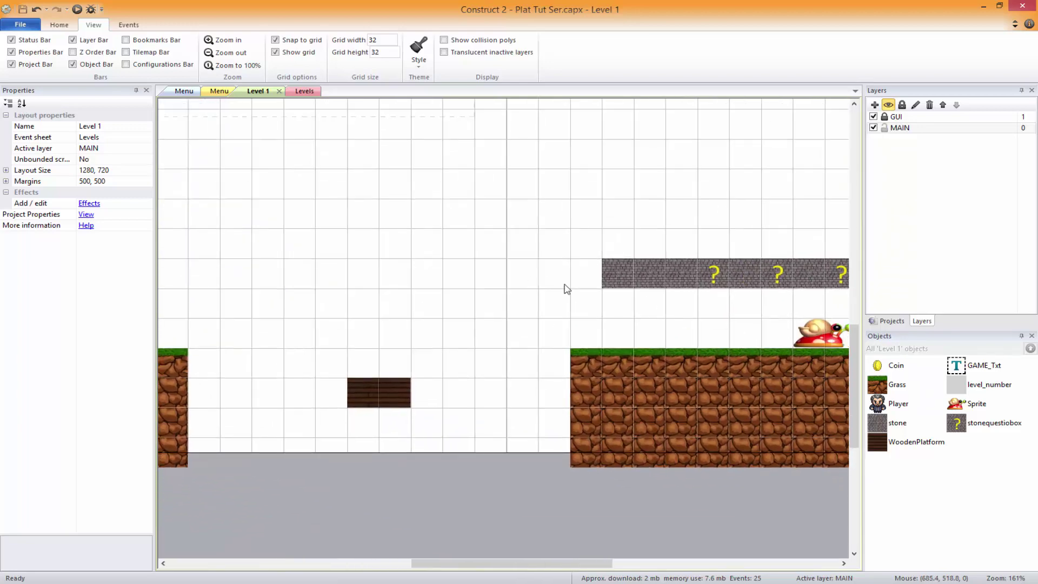
{"action": "middle_click_drag", "start_coordinate": [632, 323], "coordinate": [478, 328]}
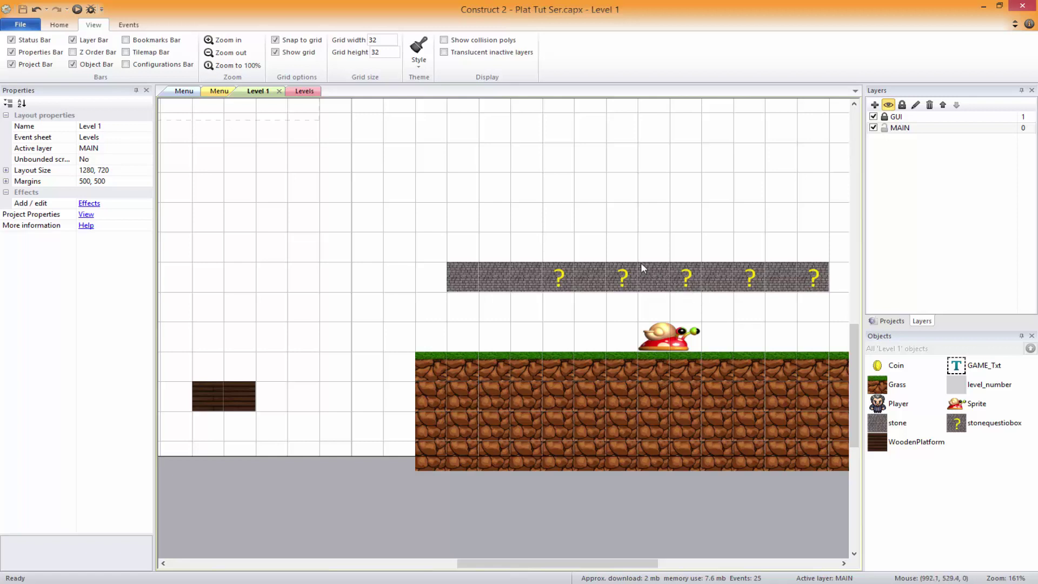
{"action": "middle_click_drag", "start_coordinate": [550, 263], "coordinate": [348, 214]}
Step: Close the Levels event sheet and reopen it from the project's event sheets
{"action": "left_click", "coordinate": [321, 91]}
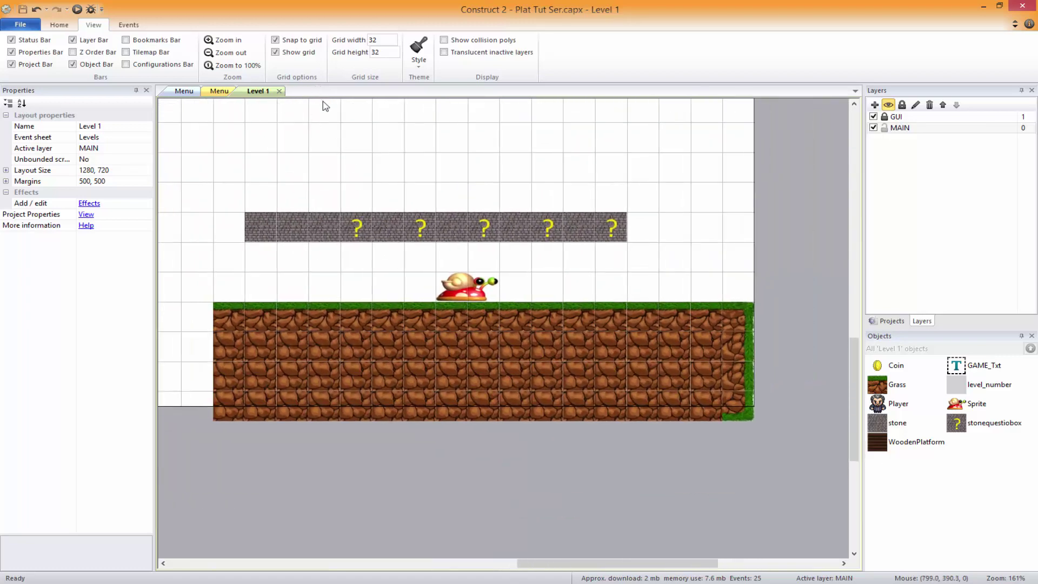
{"action": "left_click", "coordinate": [889, 321]}
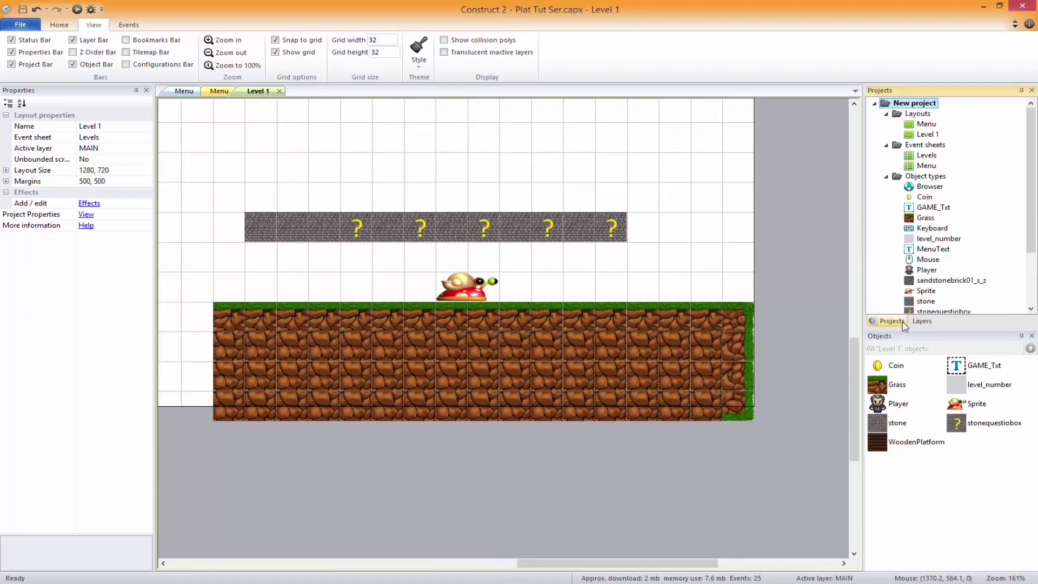
{"action": "double_click", "coordinate": [934, 157]}
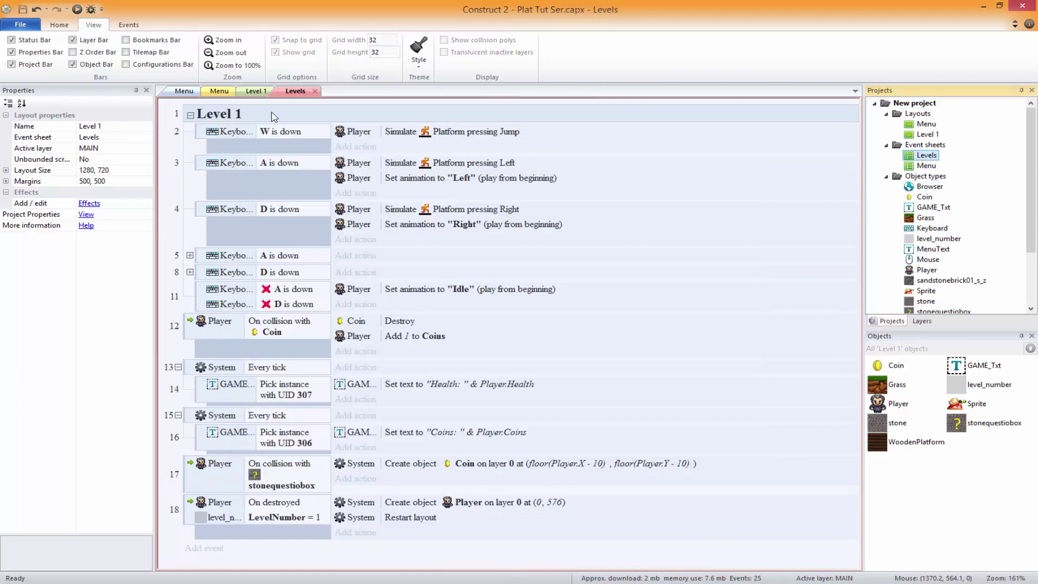
{"action": "left_click", "coordinate": [314, 91]}
{"action": "double_click", "coordinate": [928, 156]}
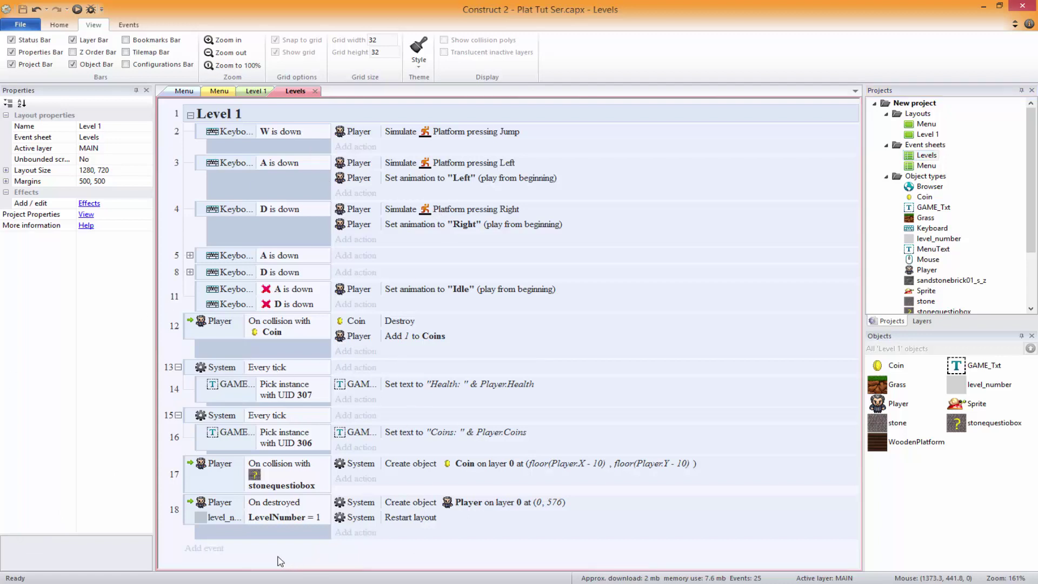
Step: Add an event to the Levels sheet with the Player condition On collision with another object, choosing the snail sprite
{"action": "left_click", "coordinate": [194, 548]}
{"action": "double_click", "coordinate": [385, 324]}
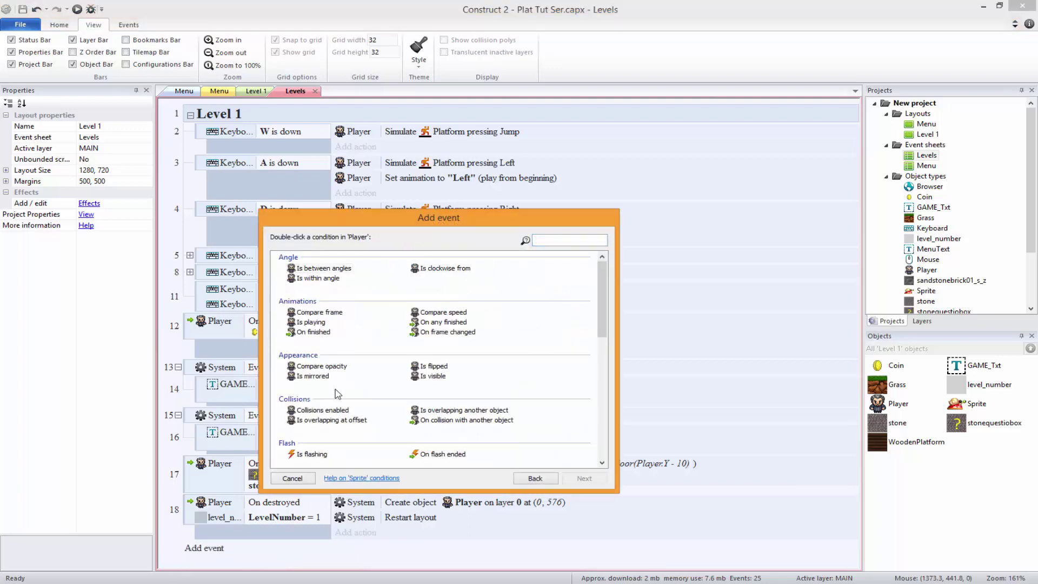
{"action": "scroll", "coordinate": [356, 367], "scroll_direction": "down", "scroll_amount": 4}
{"action": "scroll", "coordinate": [357, 399], "scroll_direction": "down", "scroll_amount": 3}
{"action": "scroll", "coordinate": [463, 407], "scroll_direction": "up", "scroll_amount": 5}
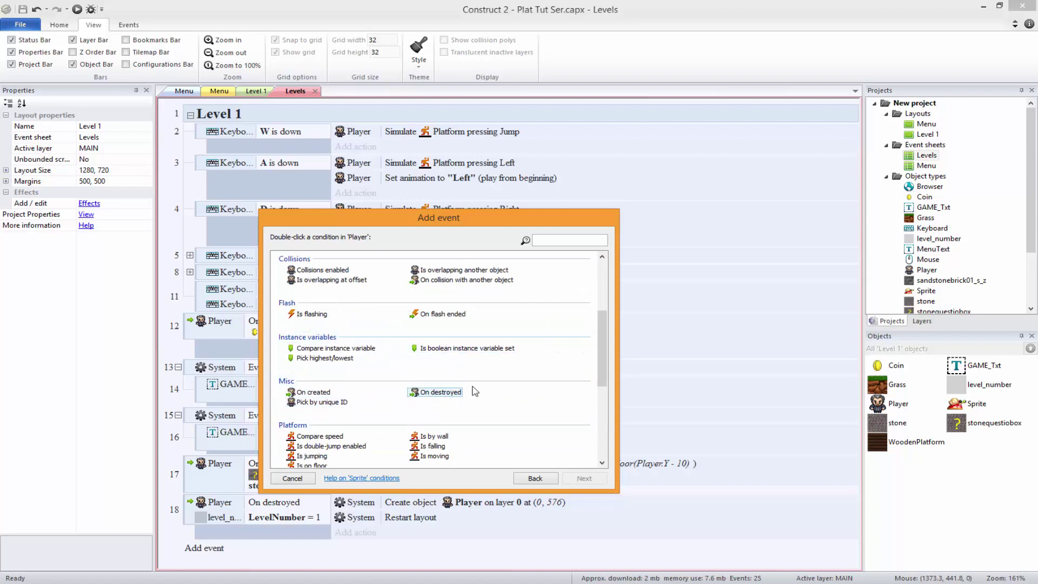
{"action": "double_click", "coordinate": [467, 279]}
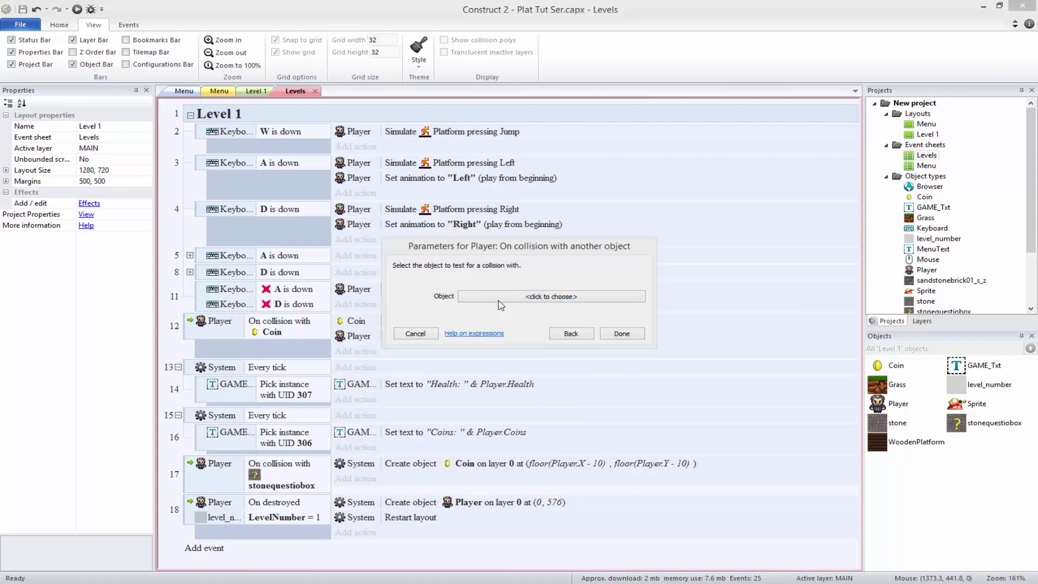
{"action": "left_click", "coordinate": [500, 306]}
{"action": "double_click", "coordinate": [585, 378]}
{"action": "left_click", "coordinate": [597, 333]}
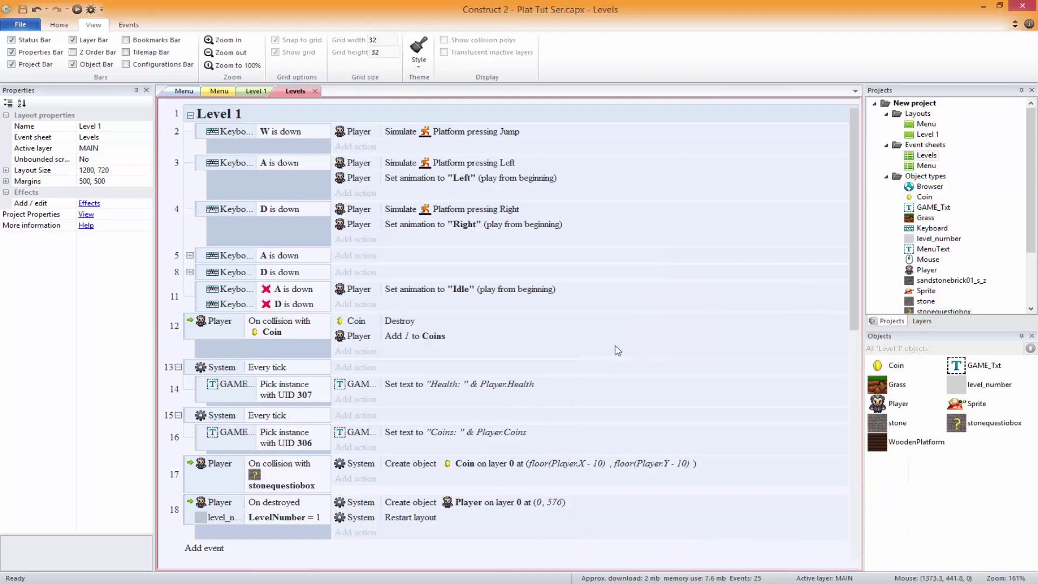
Step: Rename the snail sprite in the Level 1 layout to Snail
{"action": "left_click", "coordinate": [256, 91]}
{"action": "left_click", "coordinate": [452, 287]}
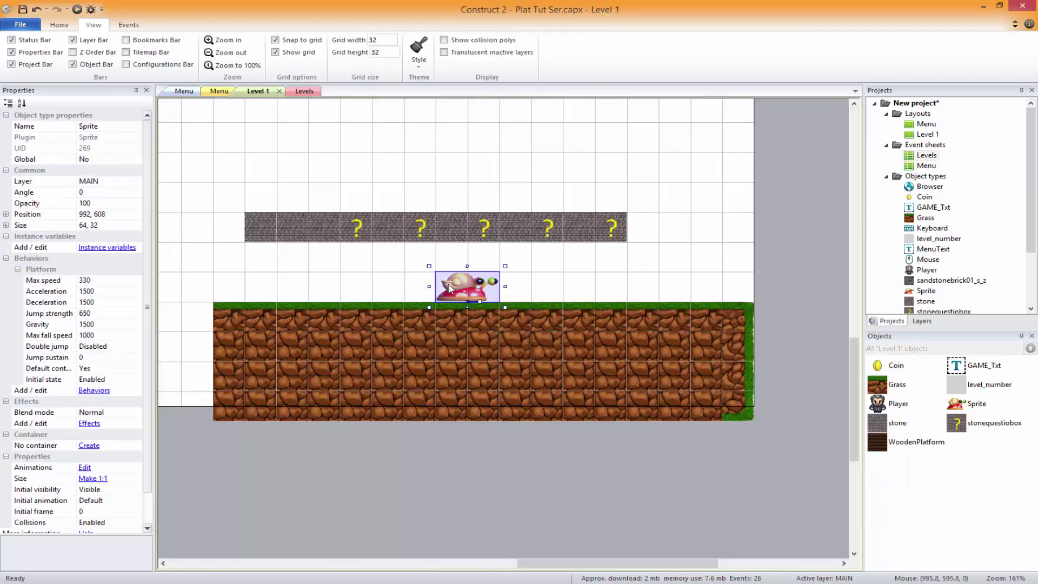
{"action": "left_click", "coordinate": [111, 130]}
{"action": "type", "text": "Sna"}
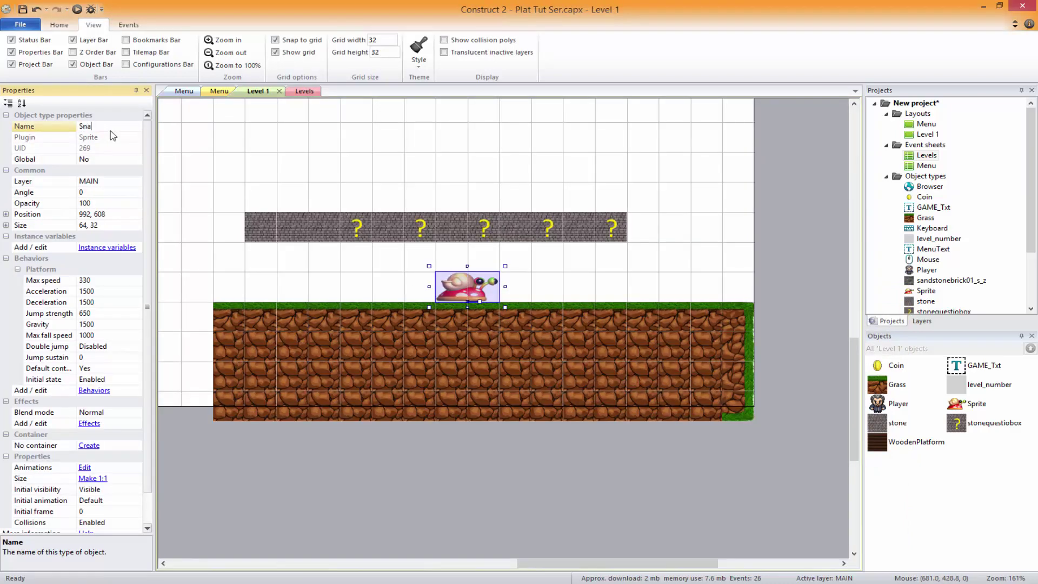
{"action": "type", "text": "il"}
{"action": "key", "text": "Return"}
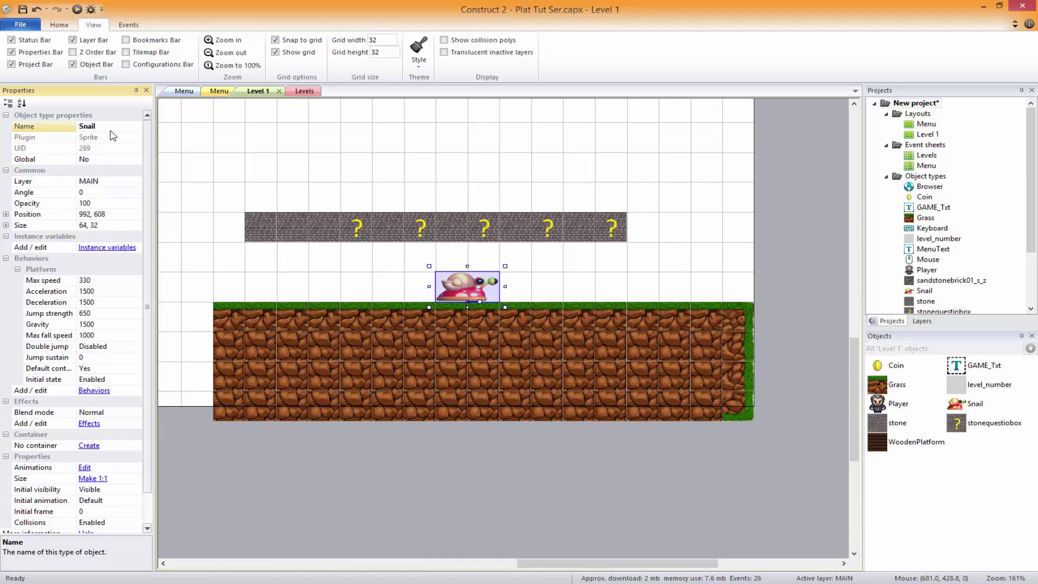
Step: Add a sub-event under the player–snail collision event with the Player condition Platform is falling
{"action": "left_click", "coordinate": [304, 91]}
{"action": "scroll", "coordinate": [414, 507], "scroll_direction": "down", "scroll_amount": 3}
{"action": "scroll", "coordinate": [414, 507], "scroll_direction": "down", "scroll_amount": 3}
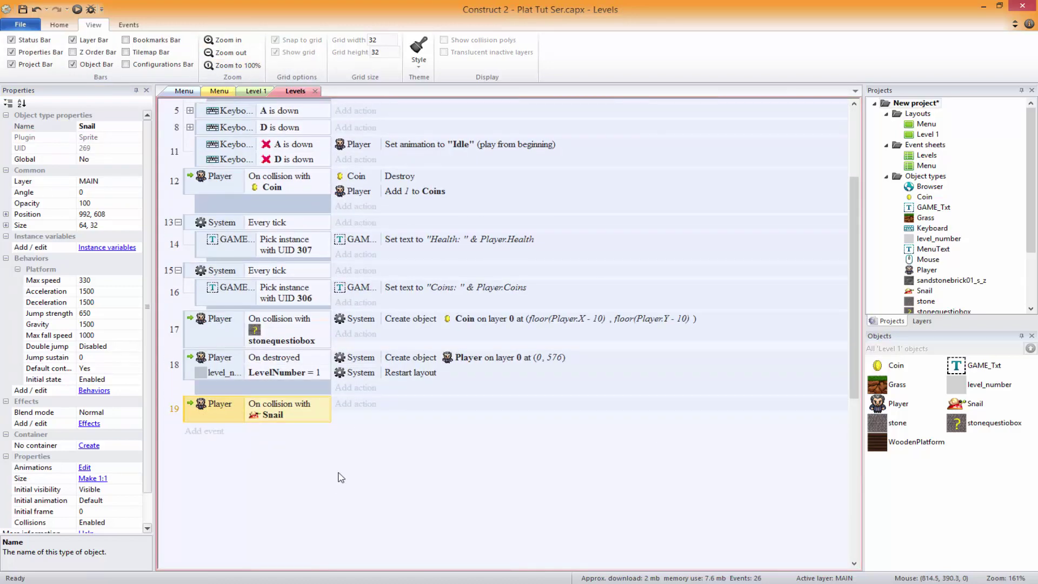
{"action": "scroll", "coordinate": [346, 465], "scroll_direction": "down", "scroll_amount": 2}
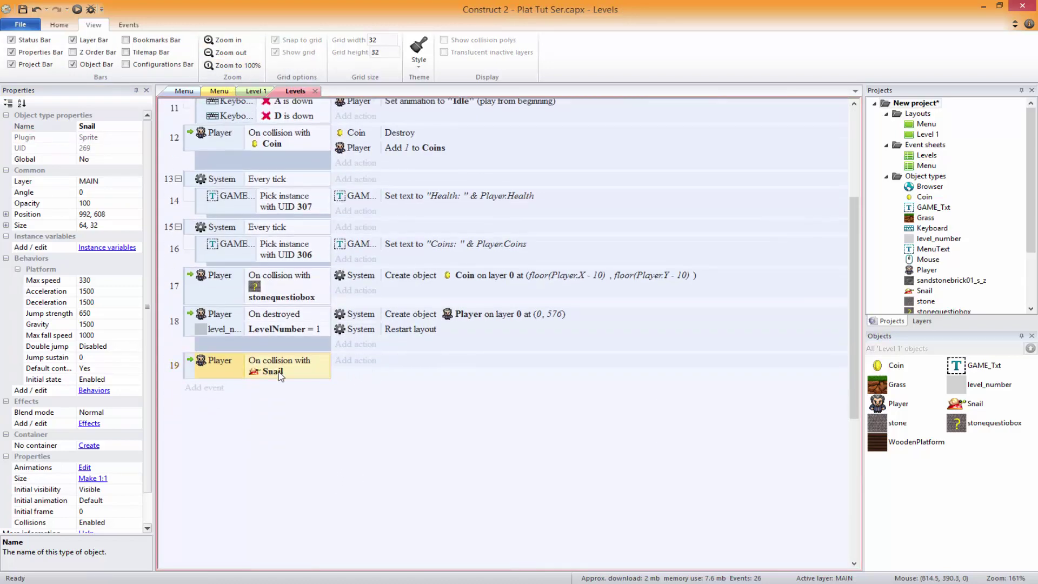
{"action": "double_click", "coordinate": [185, 370]}
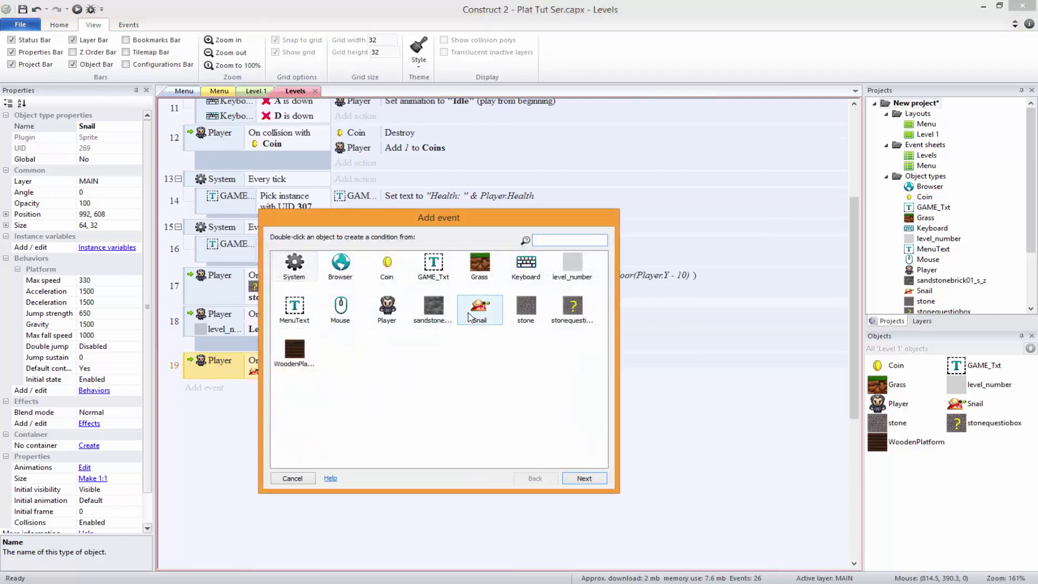
{"action": "double_click", "coordinate": [480, 311]}
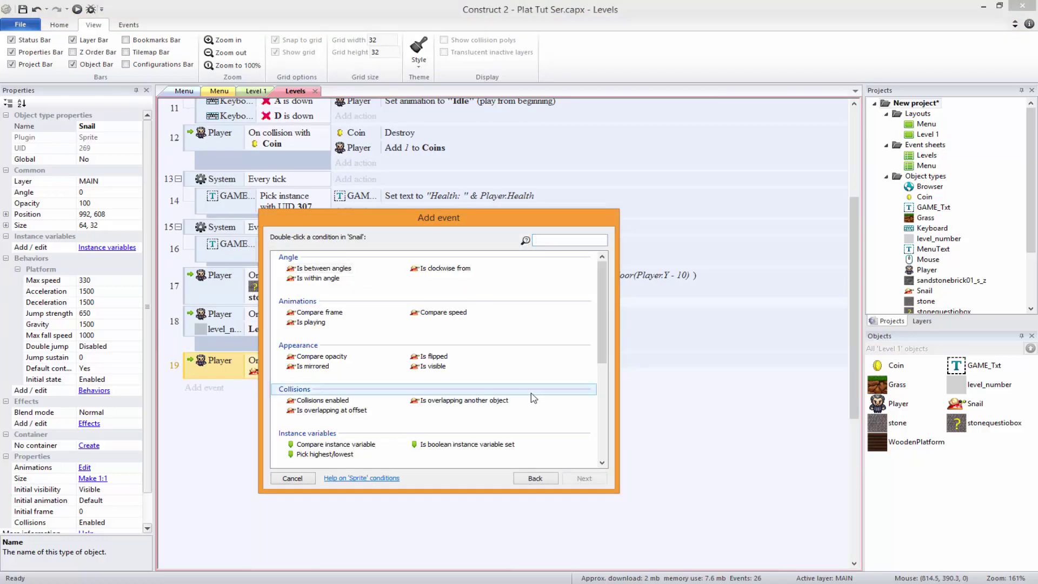
{"action": "left_click", "coordinate": [534, 479]}
{"action": "double_click", "coordinate": [387, 315]}
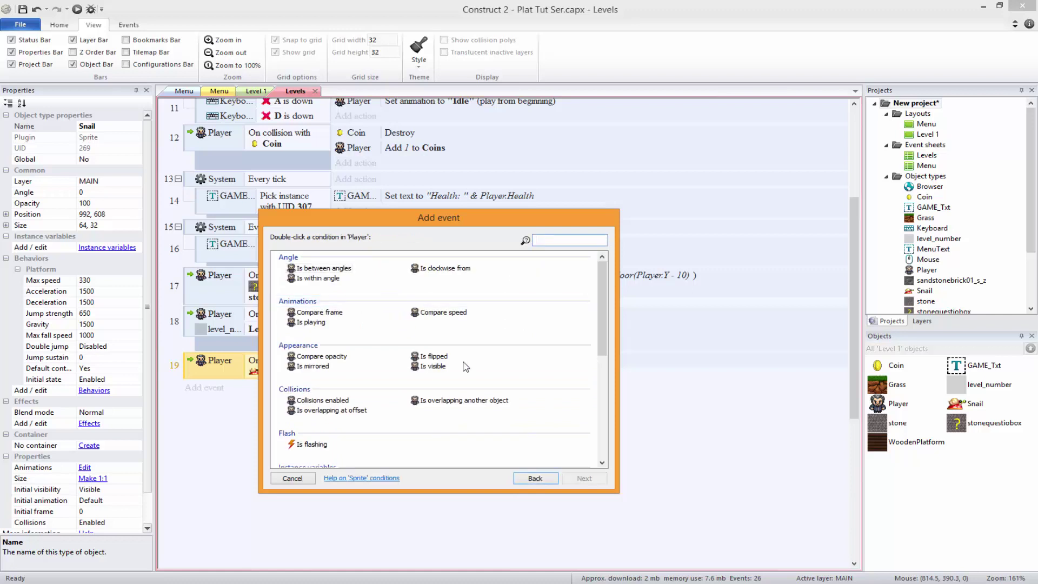
{"action": "scroll", "coordinate": [480, 374], "scroll_direction": "down", "scroll_amount": 3}
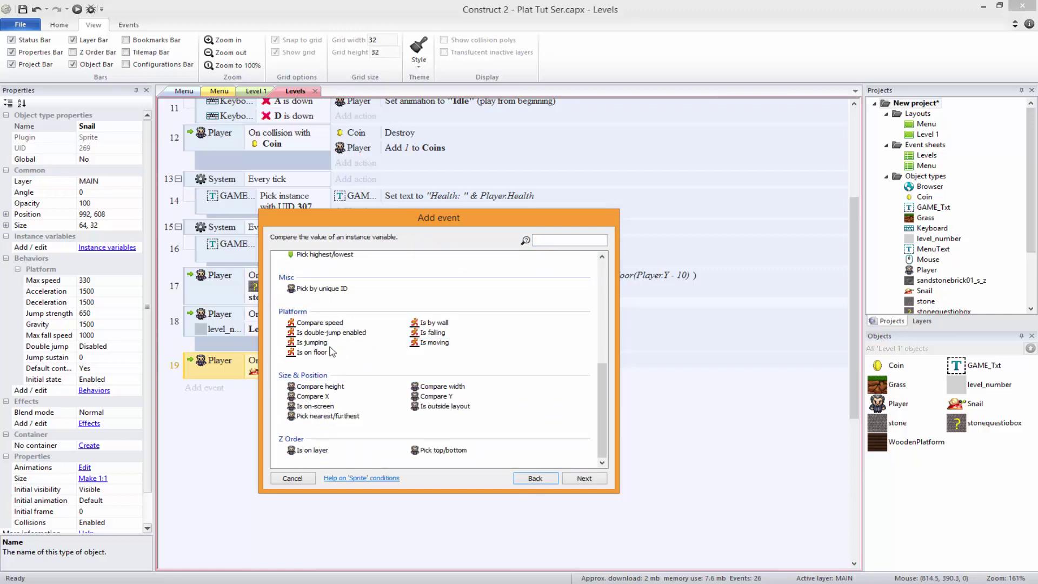
{"action": "double_click", "coordinate": [432, 332]}
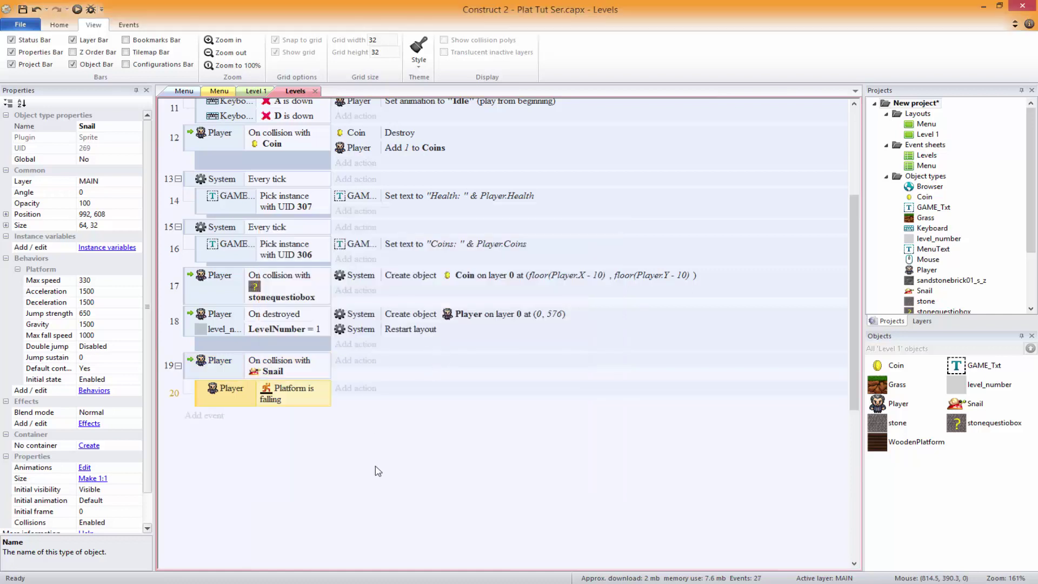
Step: Add a Destroy action for the Snail to the player-is-falling sub-event
{"action": "left_click", "coordinate": [355, 388]}
{"action": "double_click", "coordinate": [435, 314]}
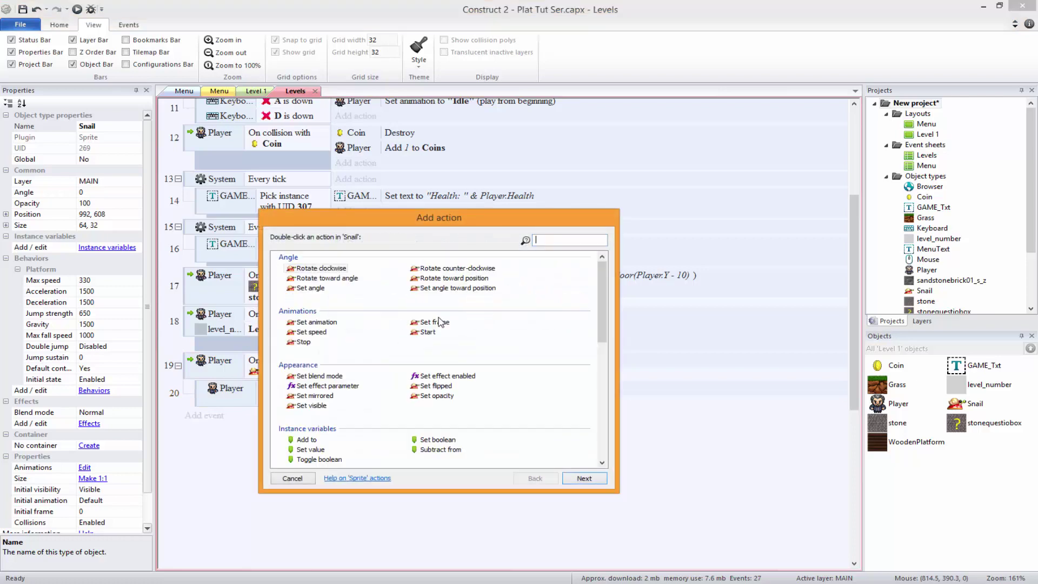
{"action": "scroll", "coordinate": [498, 398], "scroll_direction": "down", "scroll_amount": 5}
{"action": "key", "text": "d"}
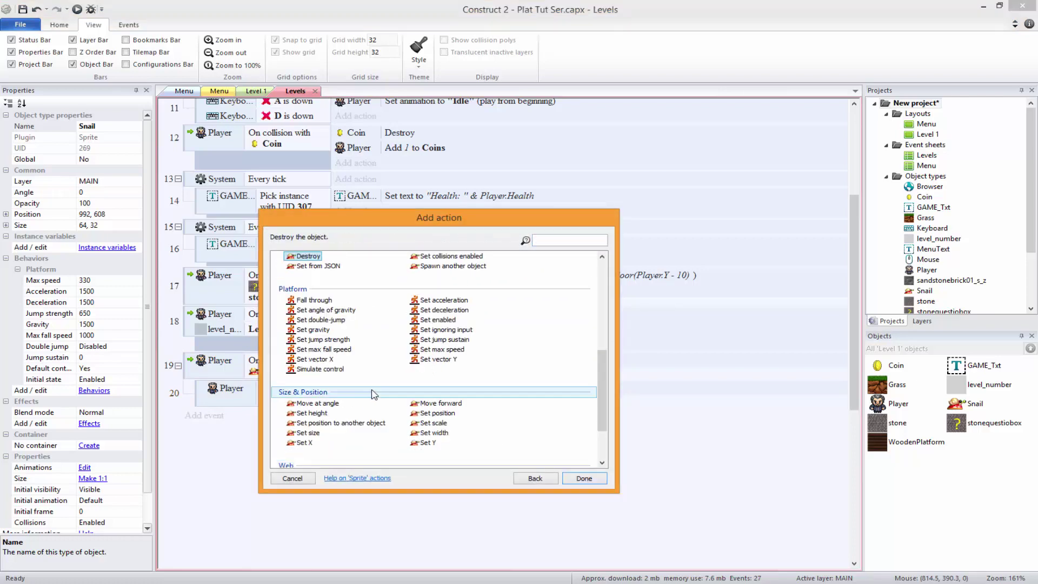
{"action": "double_click", "coordinate": [302, 256]}
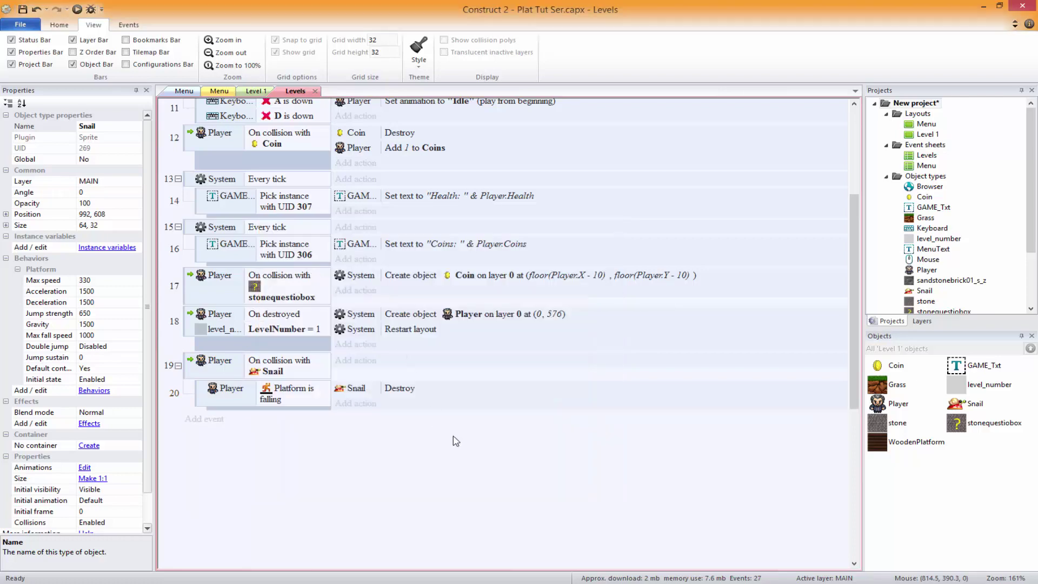
{"action": "left_click", "coordinate": [286, 371]}
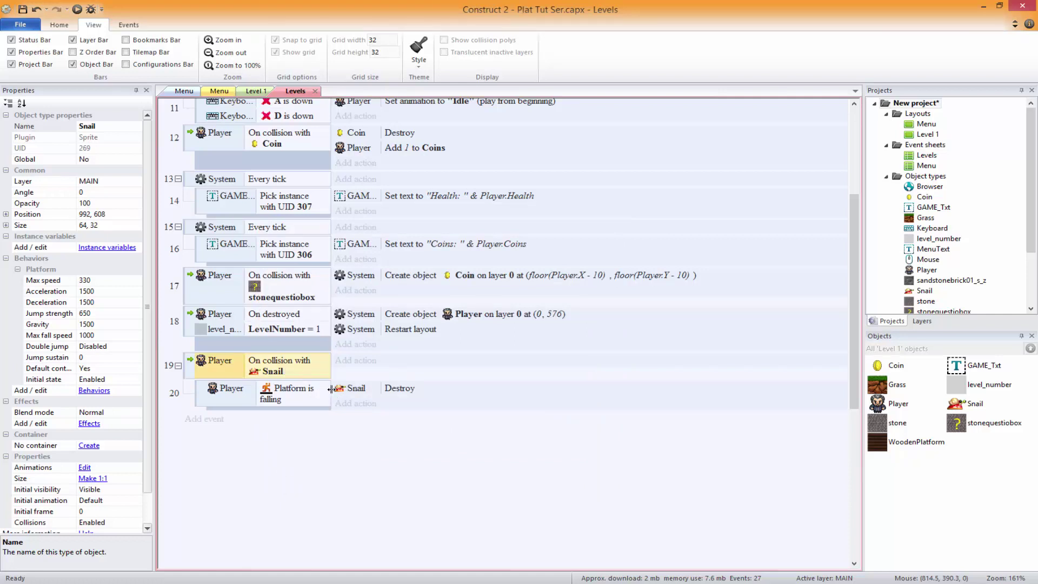
{"action": "left_click", "coordinate": [249, 404]}
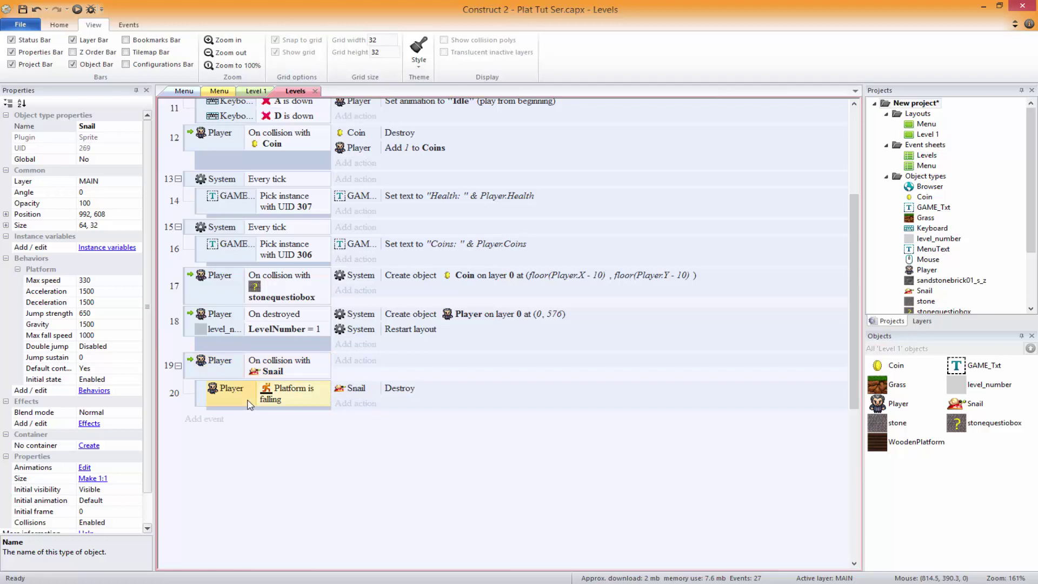
{"action": "left_click", "coordinate": [399, 391]}
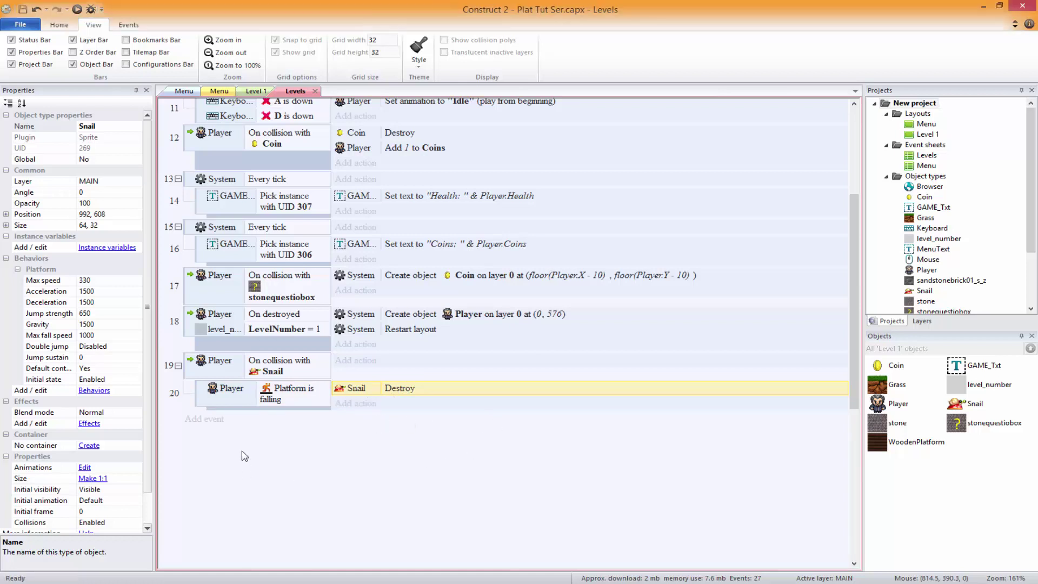
{"action": "left_click", "coordinate": [271, 395]}
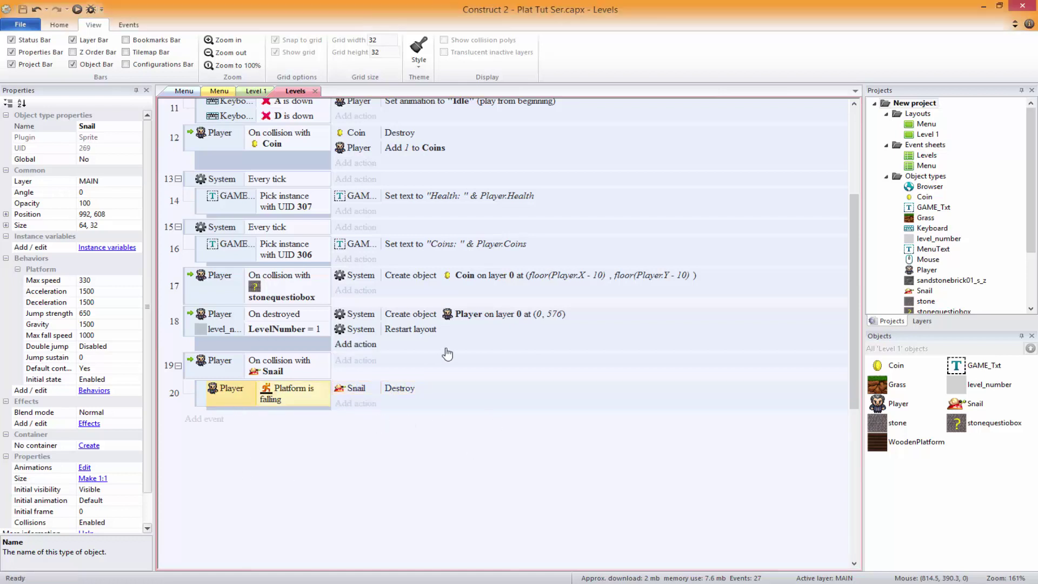
{"action": "left_click", "coordinate": [352, 450]}
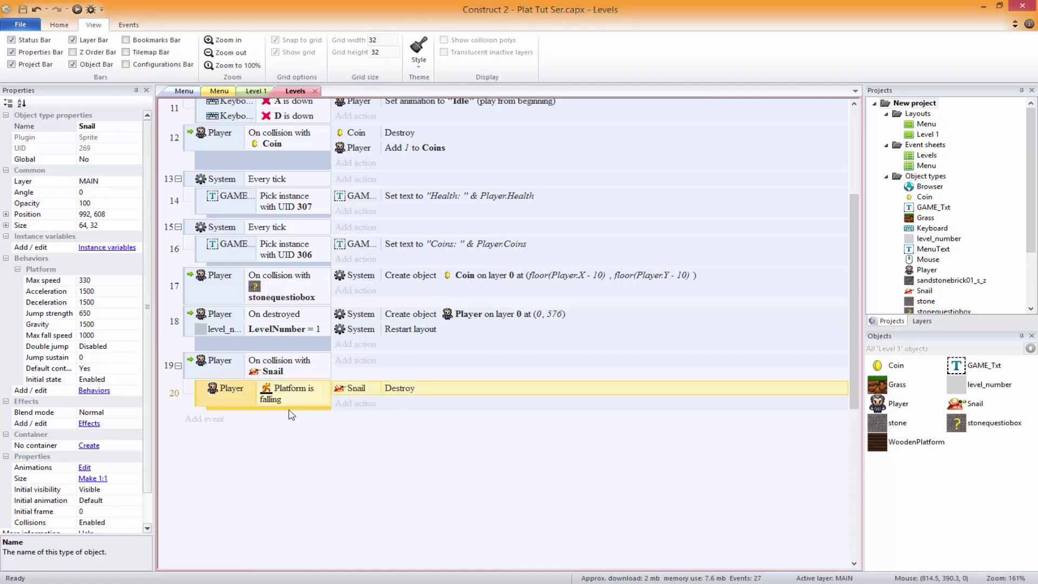
{"action": "double_click", "coordinate": [263, 415]}
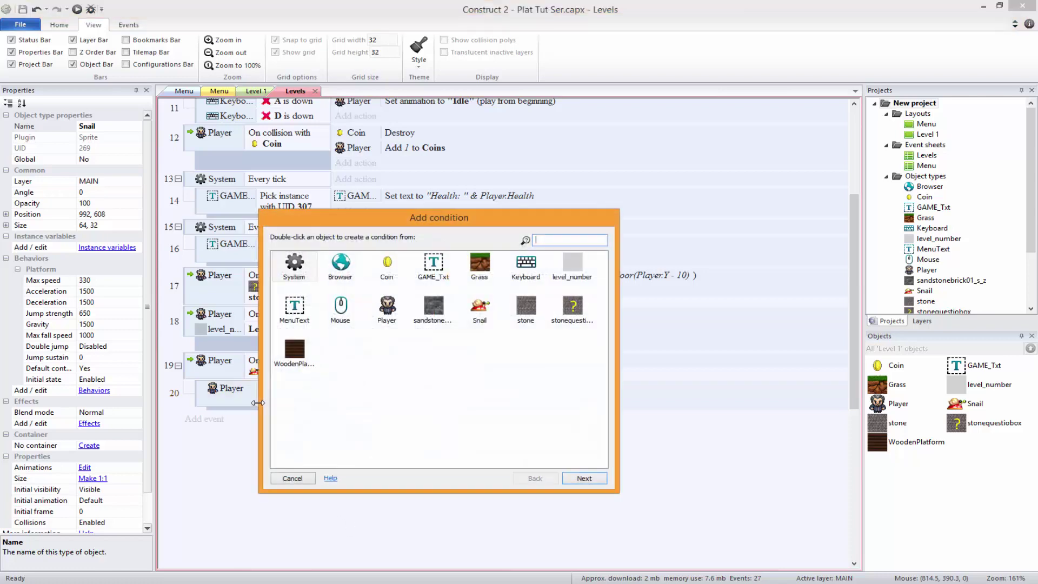
{"action": "key", "text": "Escape"}
{"action": "left_click", "coordinate": [265, 406]}
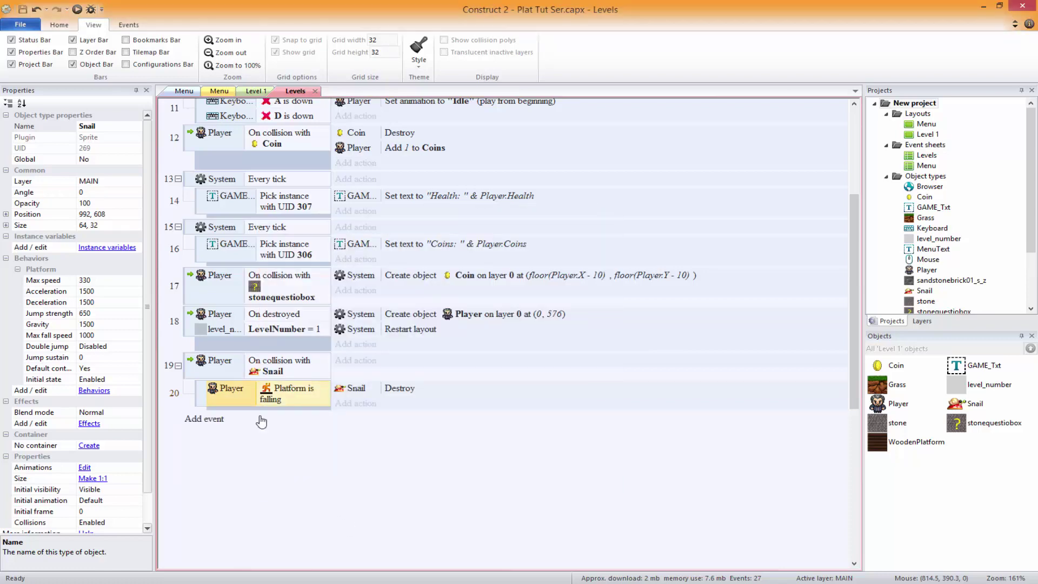
{"action": "left_click", "coordinate": [263, 413]}
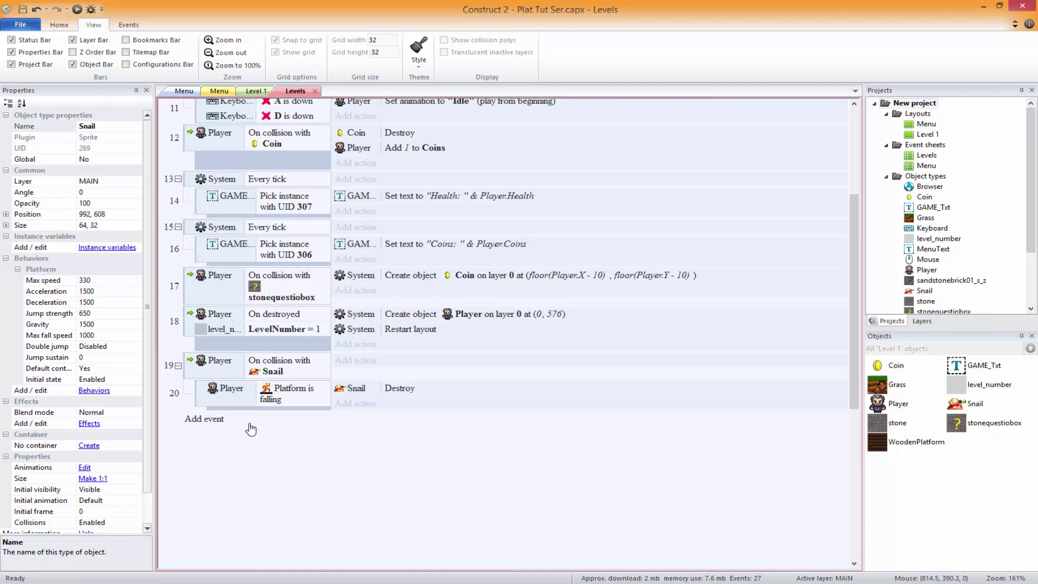
Step: Start adding a Player Compare Y condition to the sub-event that checks whether the player is falling
{"action": "double_click", "coordinate": [276, 397]}
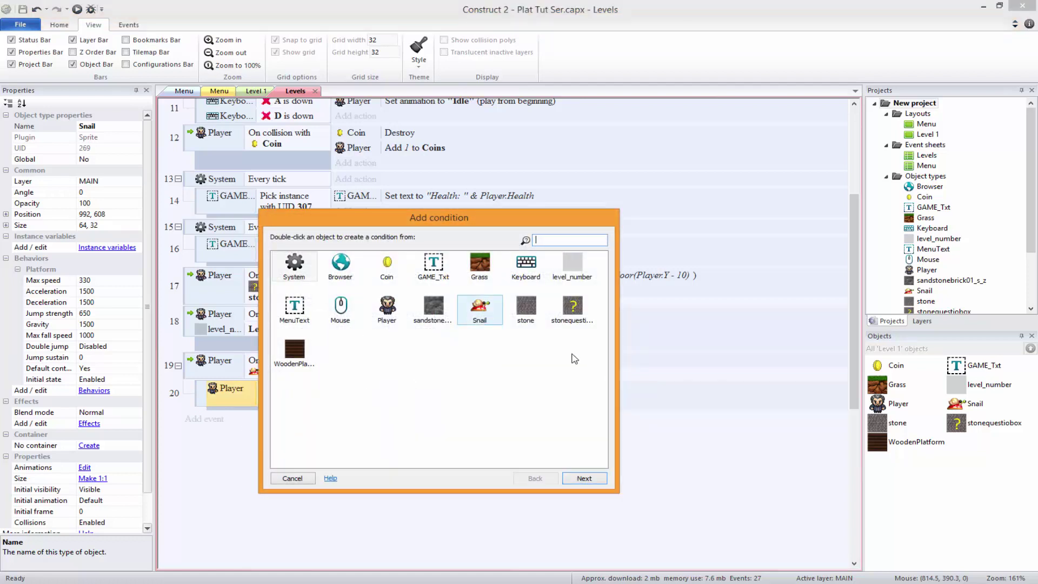
{"action": "double_click", "coordinate": [387, 307]}
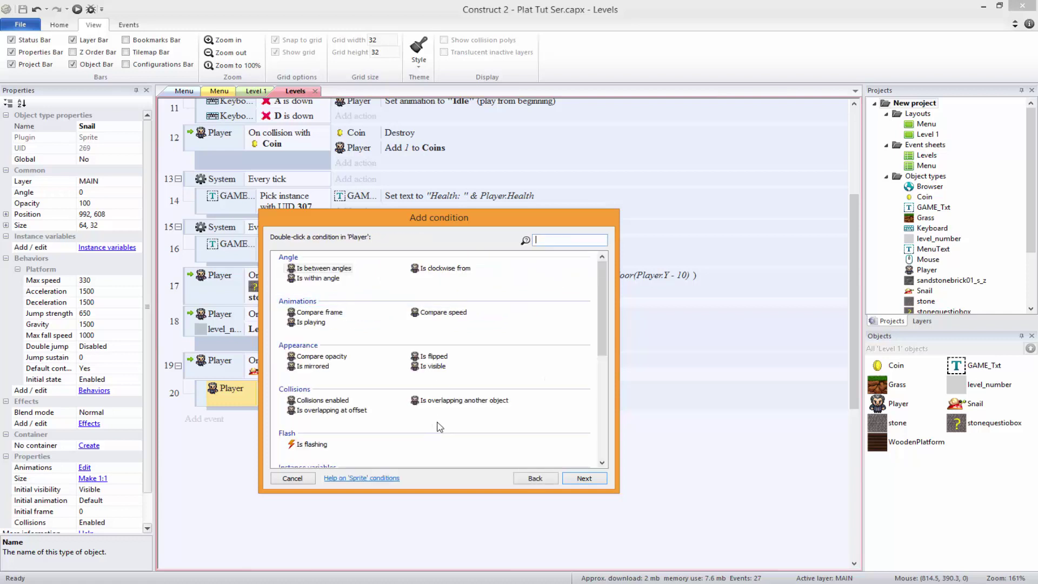
{"action": "left_click", "coordinate": [467, 426]}
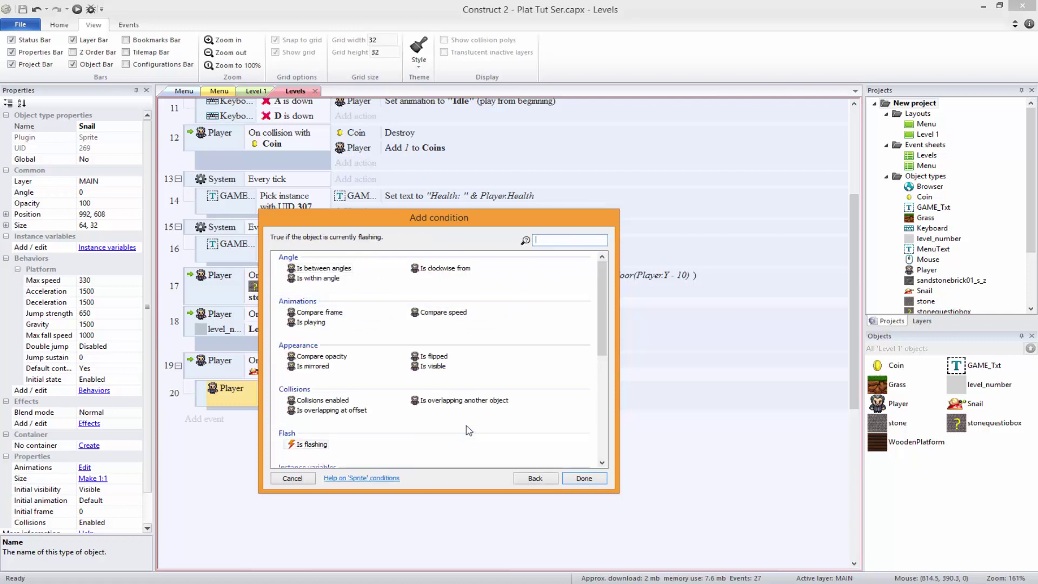
{"action": "left_click", "coordinate": [469, 430]}
{"action": "scroll", "coordinate": [469, 429], "scroll_direction": "down", "scroll_amount": 7}
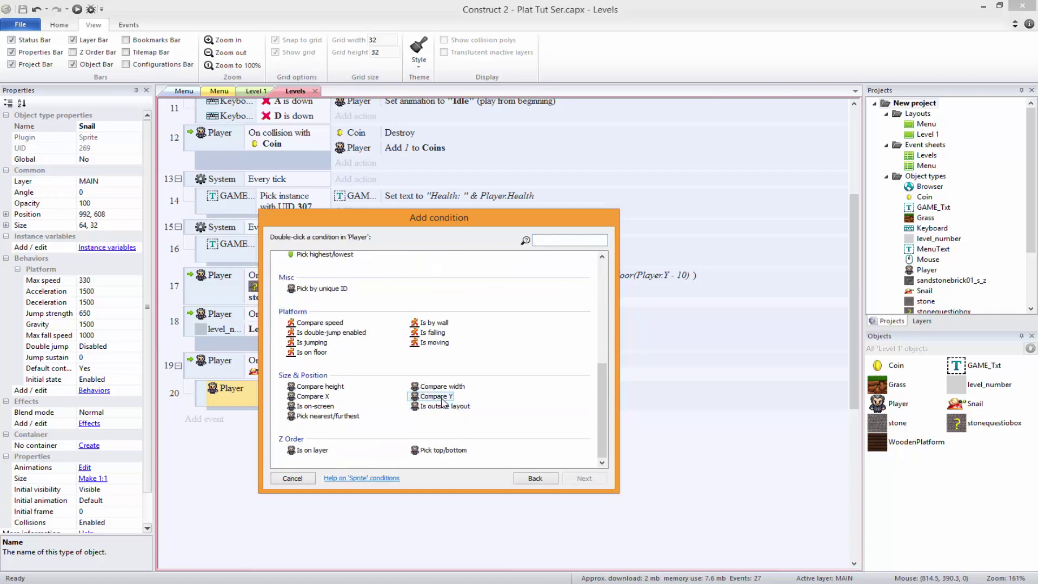
{"action": "left_click", "coordinate": [436, 396]}
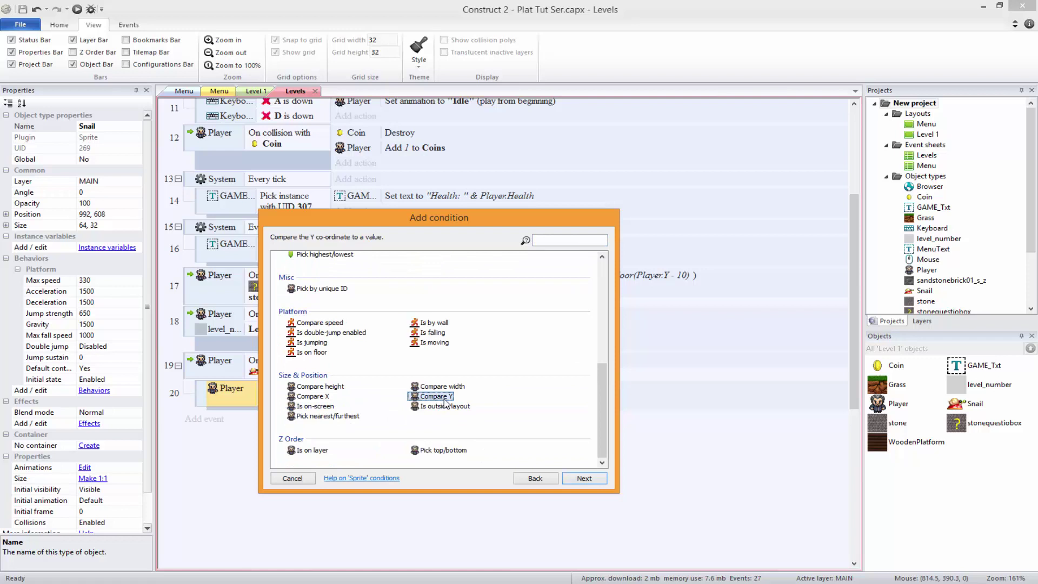
{"action": "double_click", "coordinate": [444, 399]}
Step: Set the Compare Y condition to Less than with Snail.Y as the Y co-ordinate and confirm it
{"action": "left_click", "coordinate": [497, 302]}
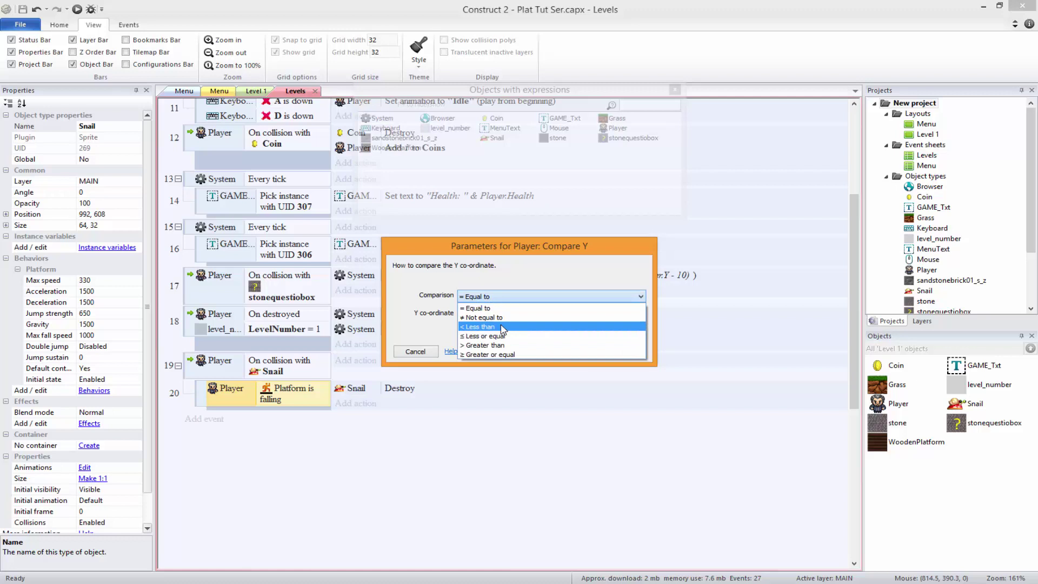
{"action": "left_click", "coordinate": [503, 327]}
{"action": "key", "text": "Tab"}
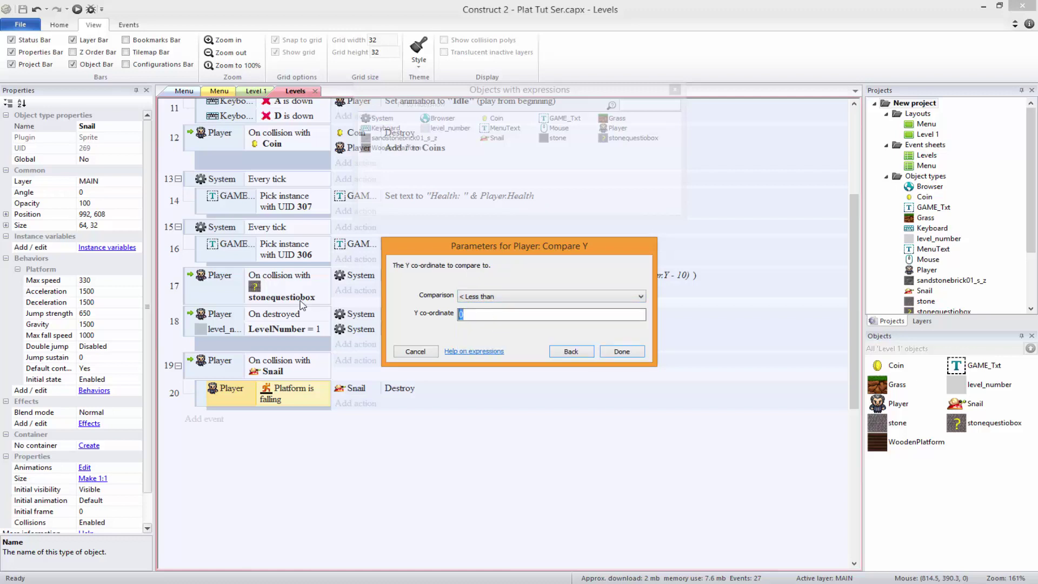
{"action": "type", "text": "Snail"}
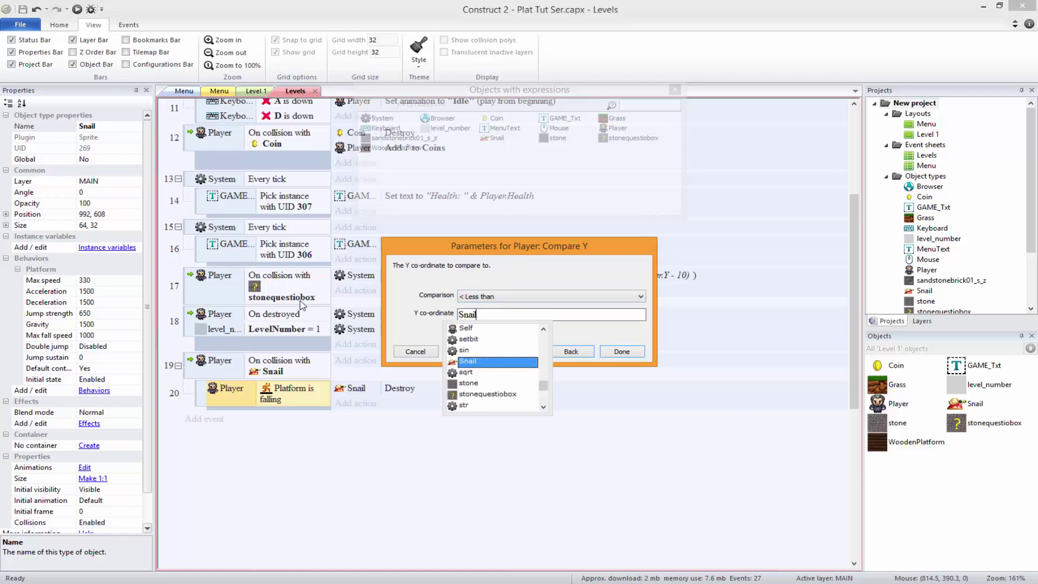
{"action": "type", "text": "."}
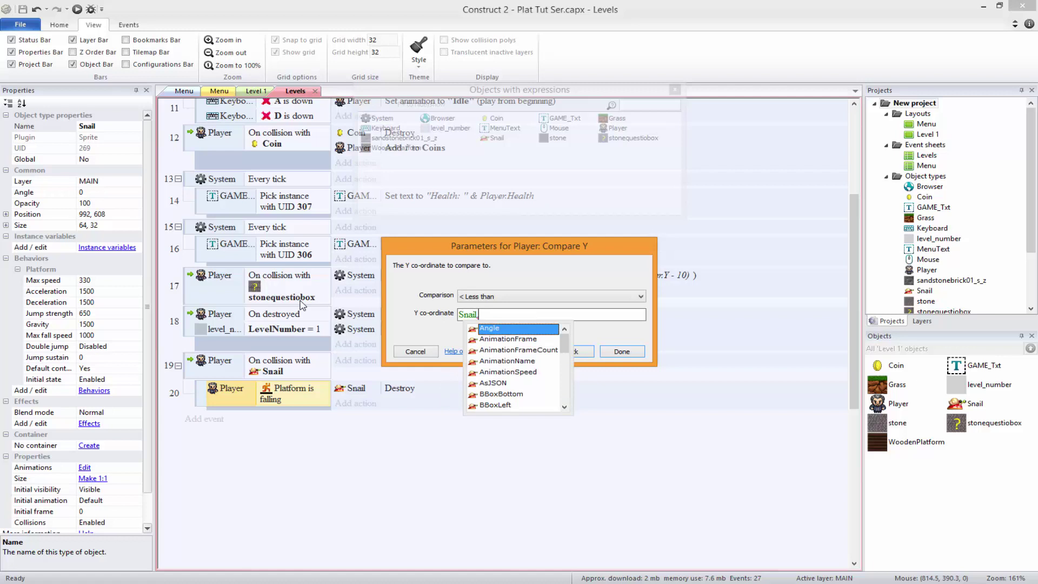
{"action": "type", "text": "Y"}
{"action": "key", "text": "Return"}
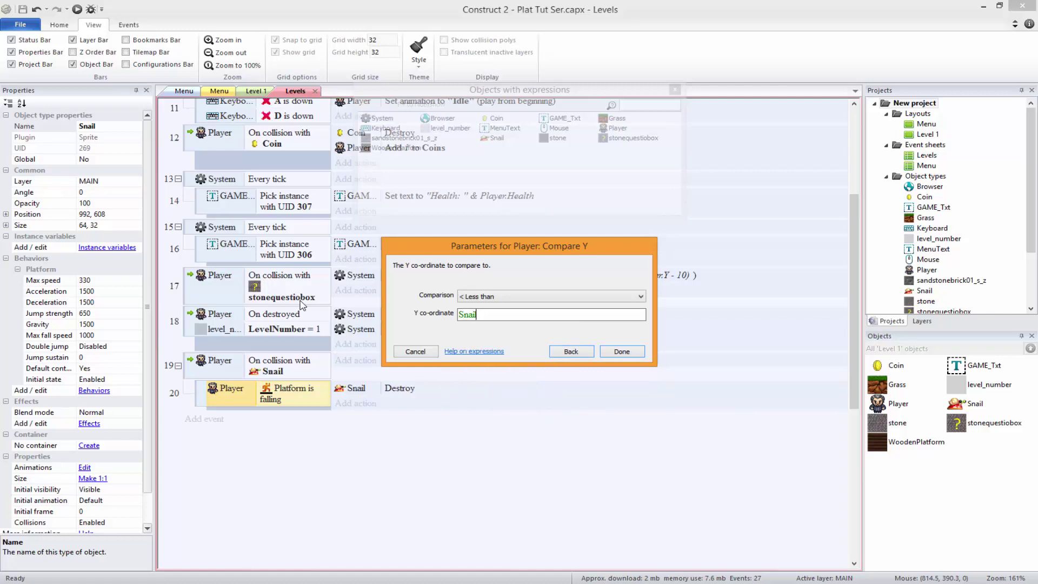
{"action": "type", "text": ".Y"}
{"action": "key", "text": "Return"}
{"action": "key", "text": "Return"}
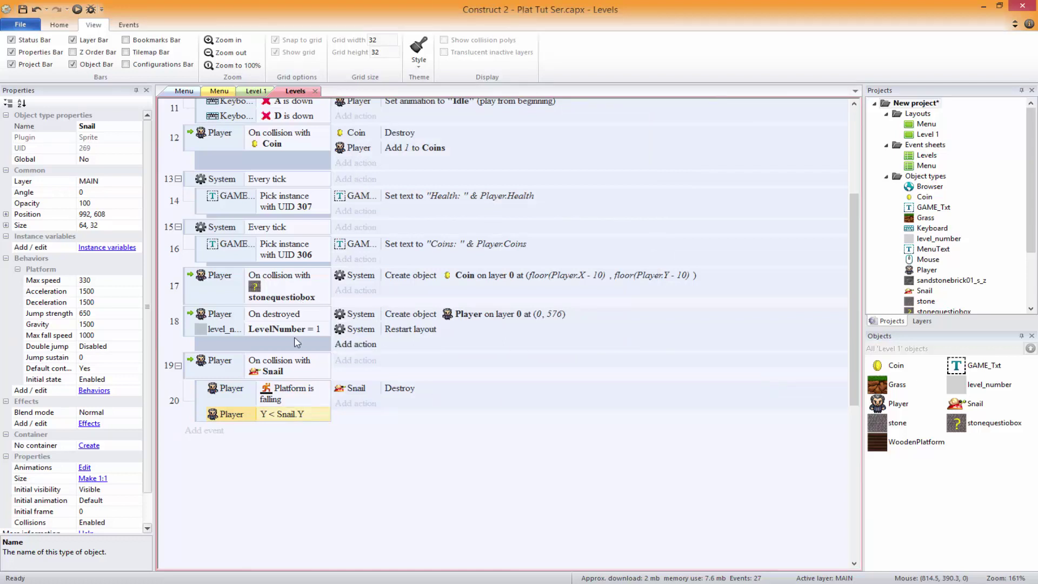
{"action": "left_click", "coordinate": [312, 469]}
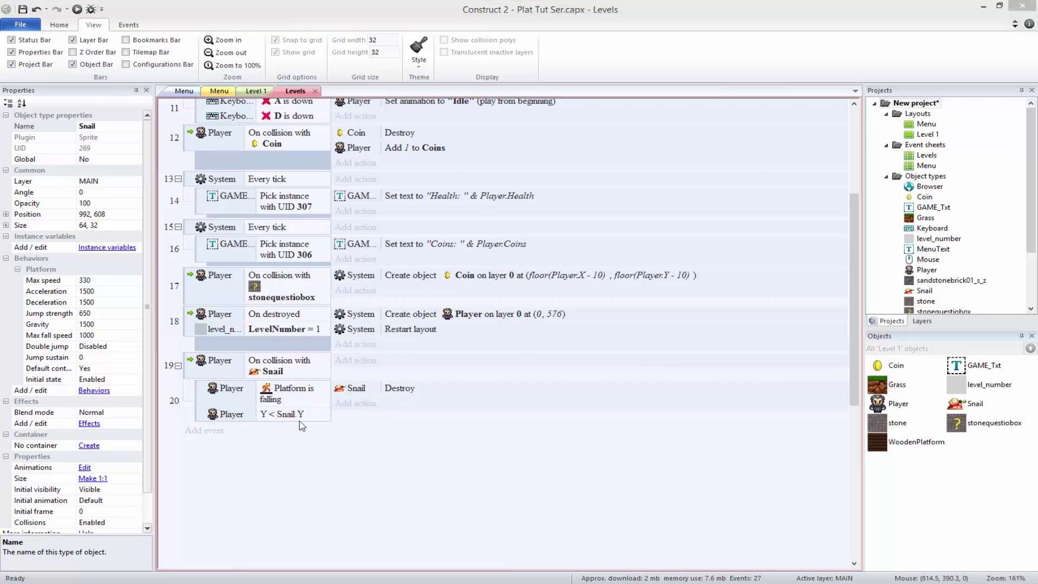
Step: Add a Player Platform Set vector Y action of -650 below the Snail Destroy action and save the project
{"action": "left_click", "coordinate": [355, 403]}
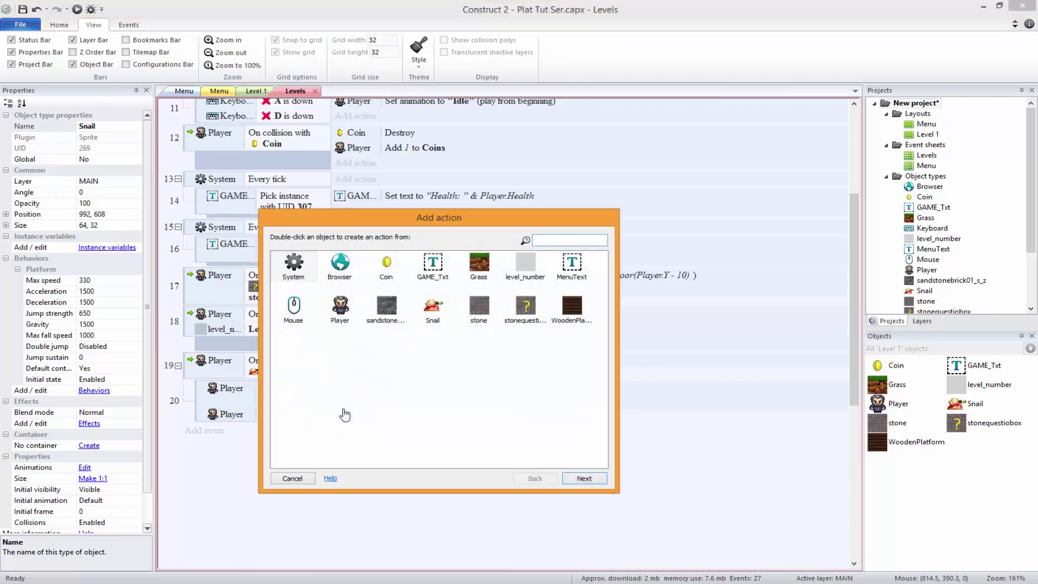
{"action": "double_click", "coordinate": [354, 311]}
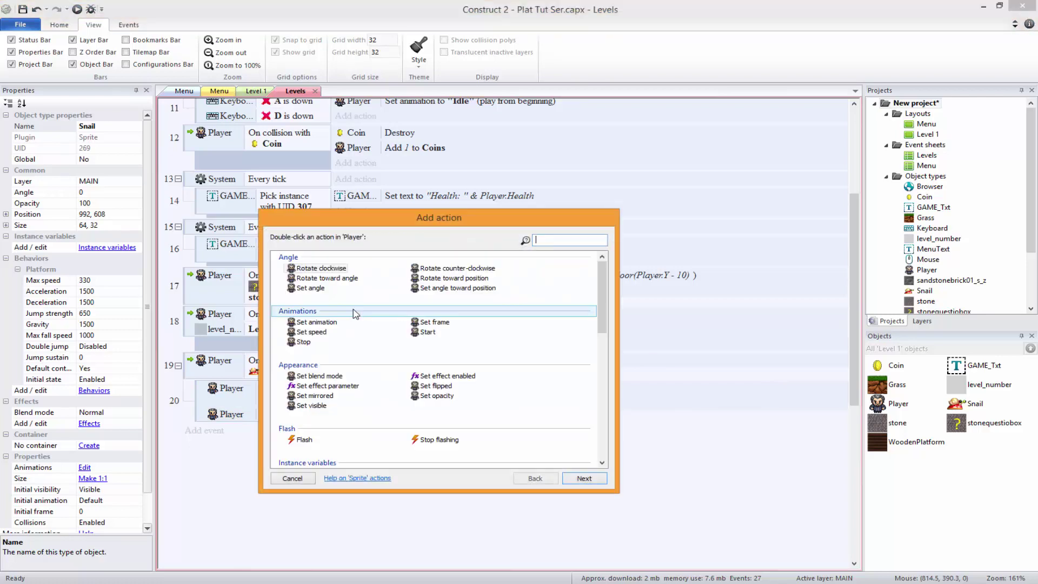
{"action": "scroll", "coordinate": [444, 368], "scroll_direction": "down", "scroll_amount": 10}
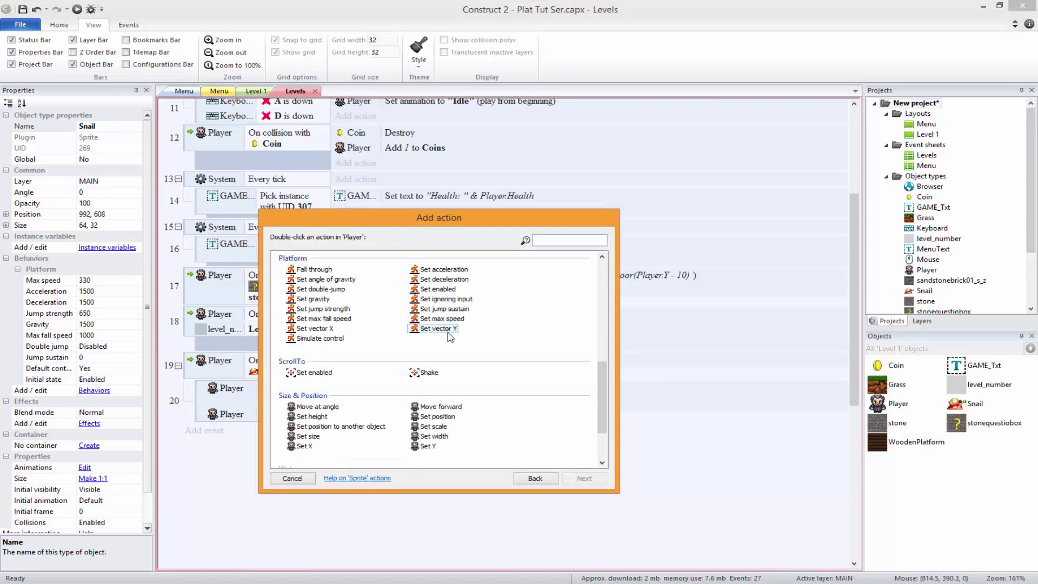
{"action": "double_click", "coordinate": [448, 334]}
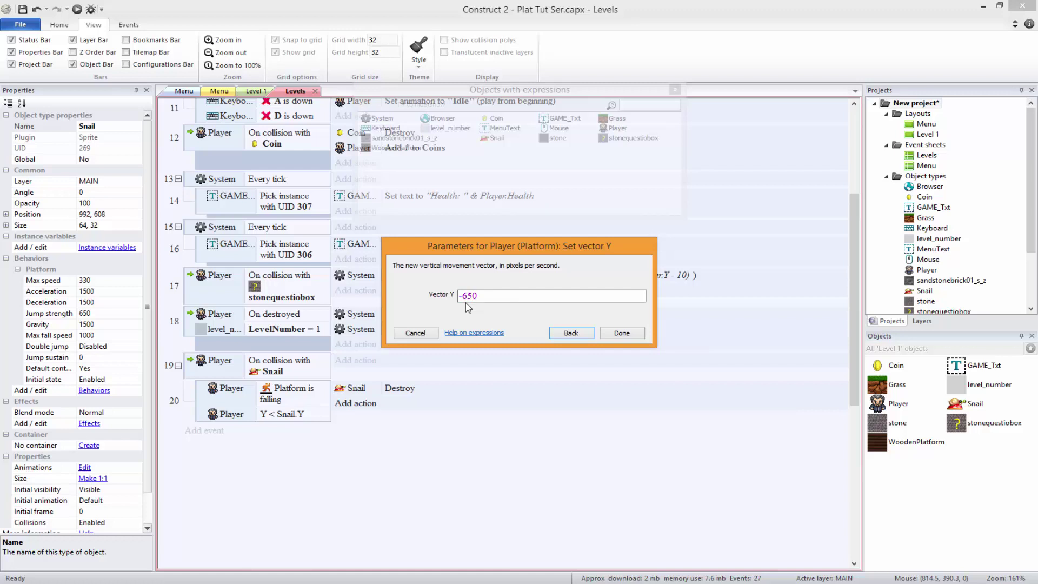
{"action": "left_click", "coordinate": [621, 333]}
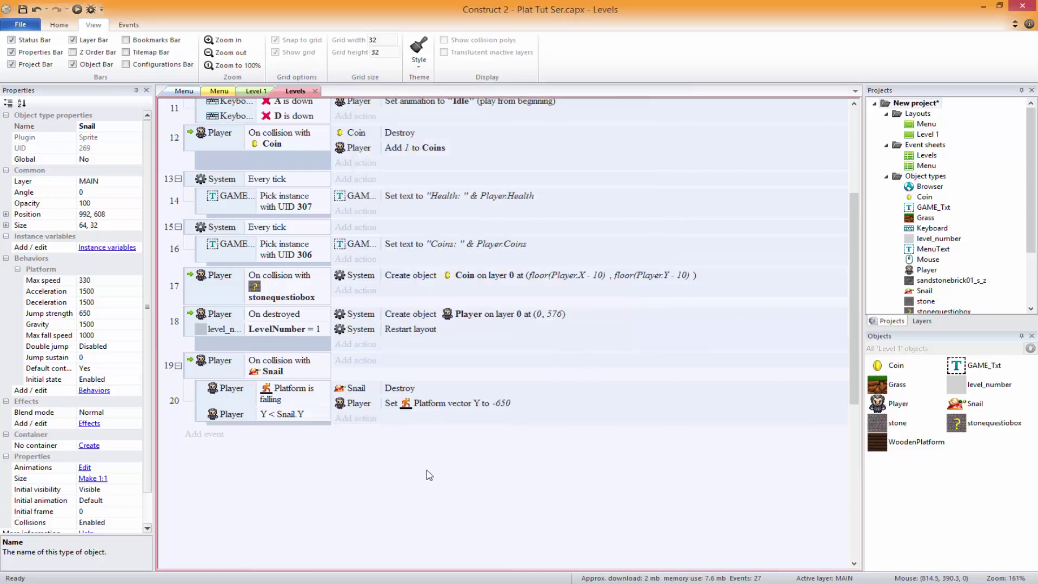
{"action": "key", "text": "ctrl+s"}
Step: Run the game, play the character across the platforms to the snail to test the collision, and return to the Construct 2 editor
{"action": "left_click", "coordinate": [75, 10]}
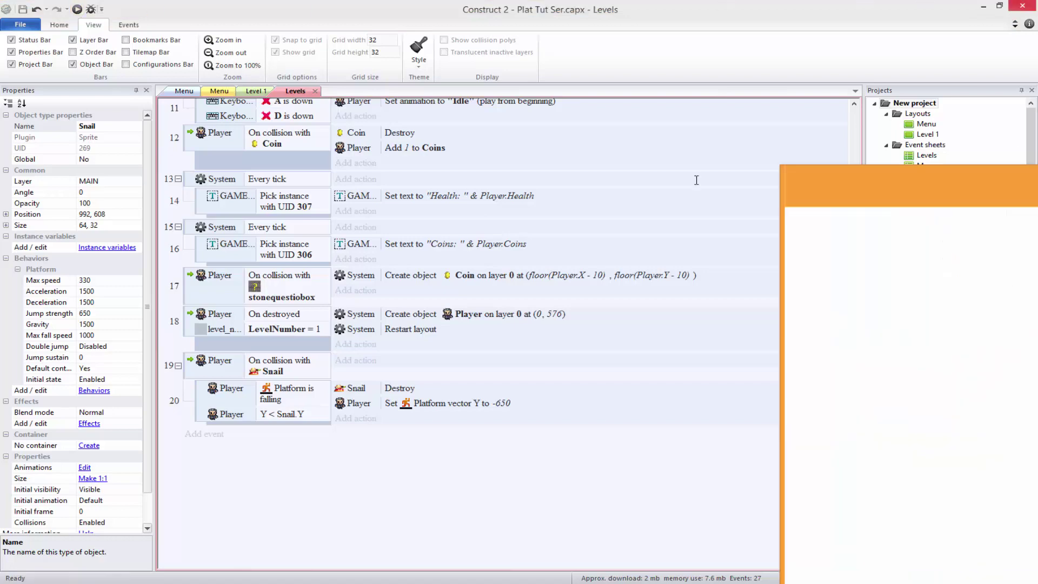
{"action": "key", "text": "Right"}
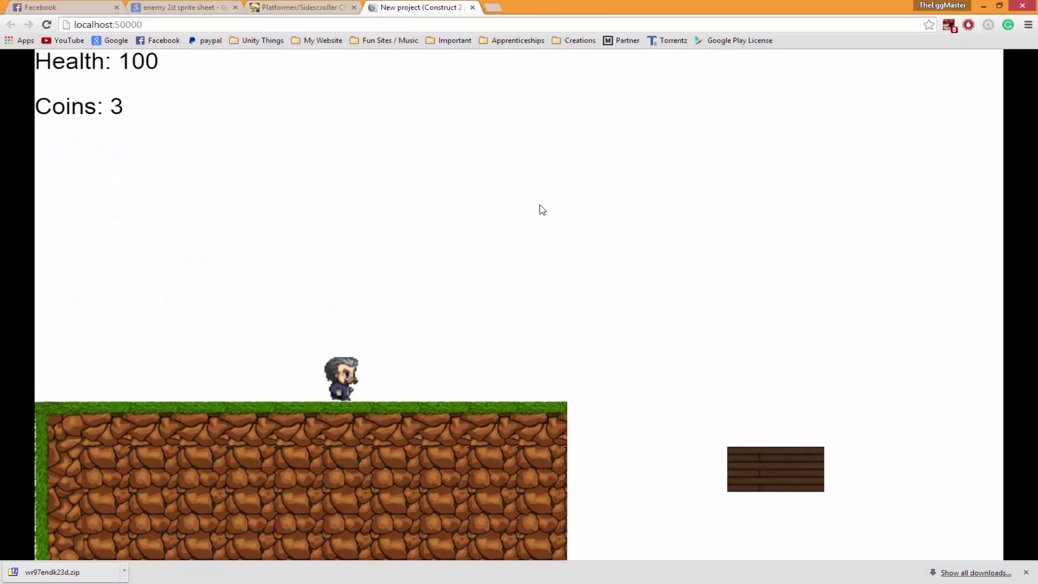
{"action": "key", "text": "Up"}
{"action": "key", "text": "Right"}
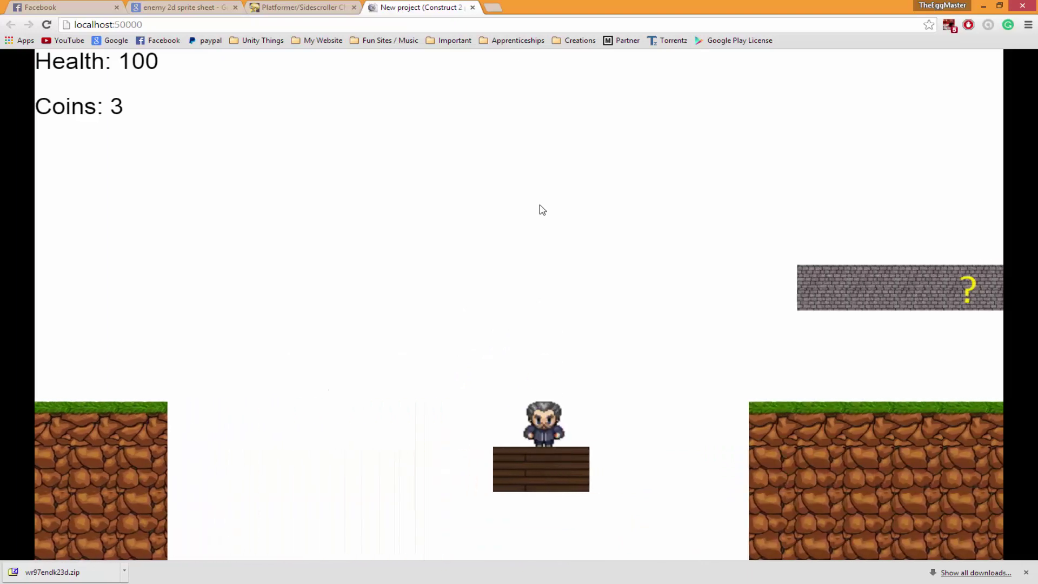
{"action": "key", "text": "Up"}
{"action": "key", "text": "Right"}
{"action": "key", "text": "Left"}
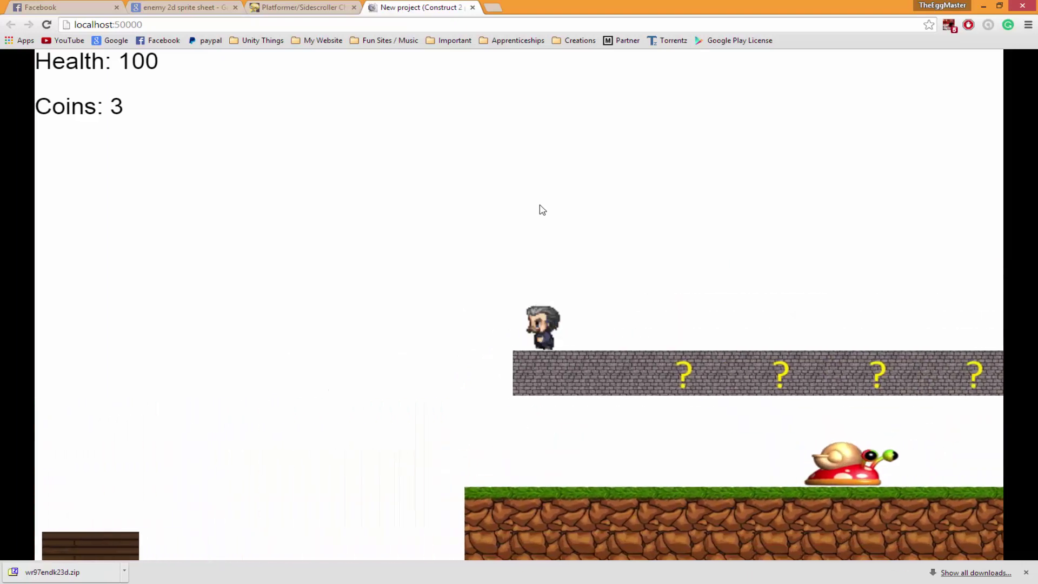
{"action": "key", "text": "Right"}
{"action": "key", "text": "Right"}
{"action": "key", "text": "Up"}
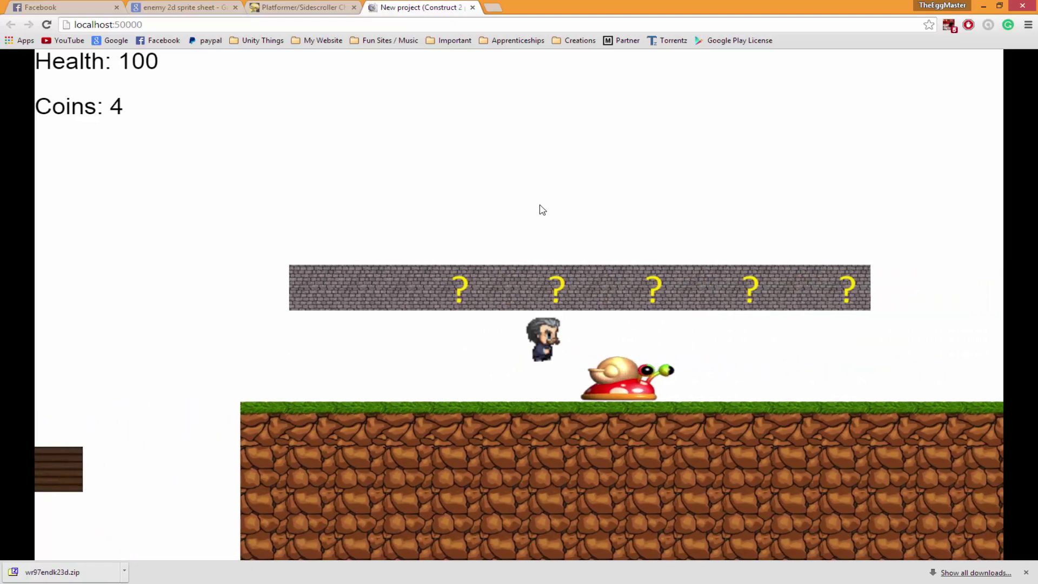
{"action": "left_click", "coordinate": [472, 8]}
{"action": "key", "text": "alt+Tab"}
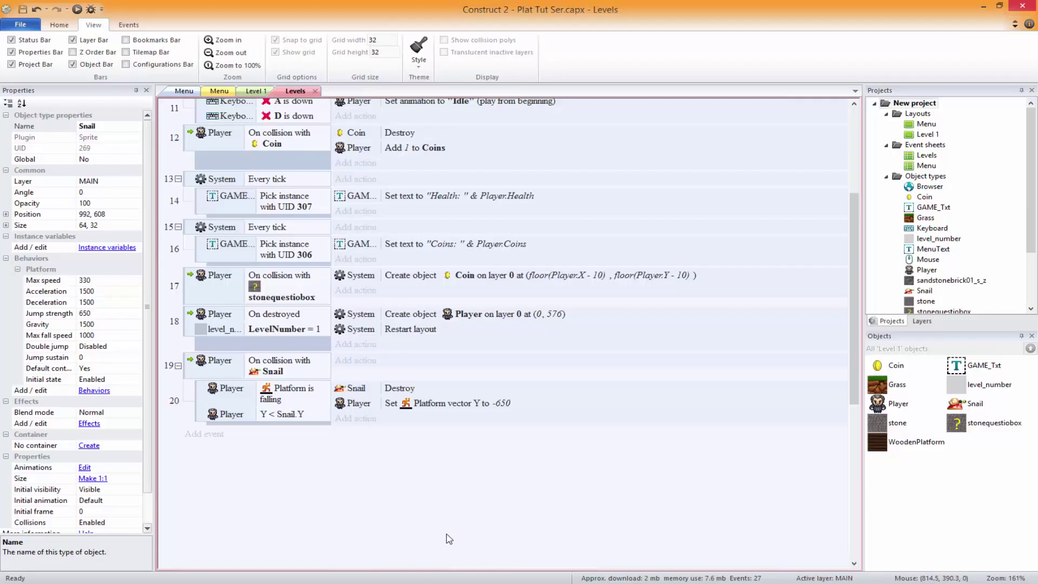
Step: In Level 1, move the nine alternating question and stone blocks left and up to Y 480, above the three remaining stone blocks, and save
{"action": "left_click", "coordinate": [256, 91]}
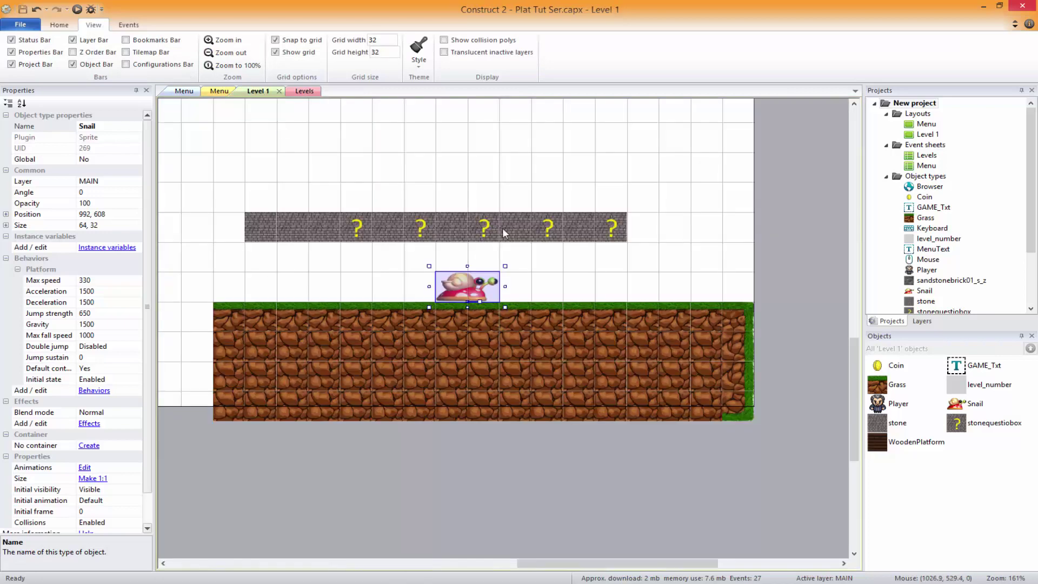
{"action": "left_click", "coordinate": [355, 222]}
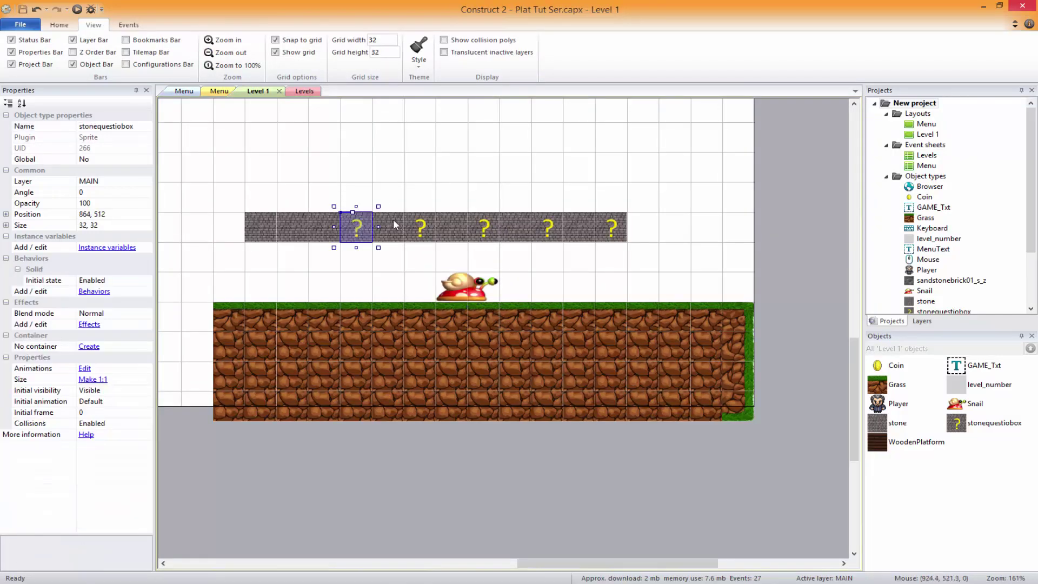
{"action": "left_click_drag", "start_coordinate": [332, 195], "coordinate": [604, 251]}
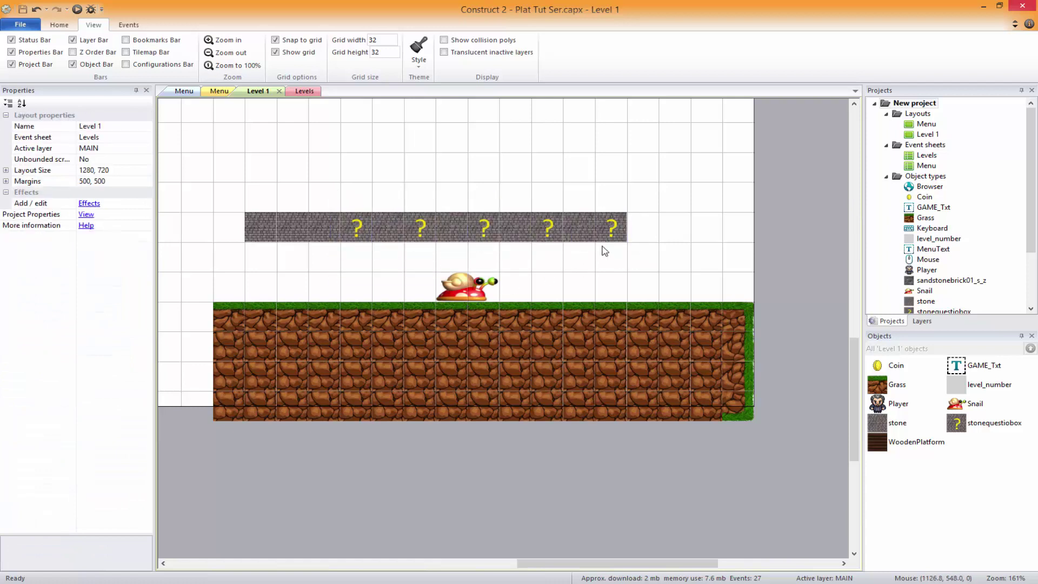
{"action": "left_click_drag", "start_coordinate": [664, 264], "coordinate": [335, 168]}
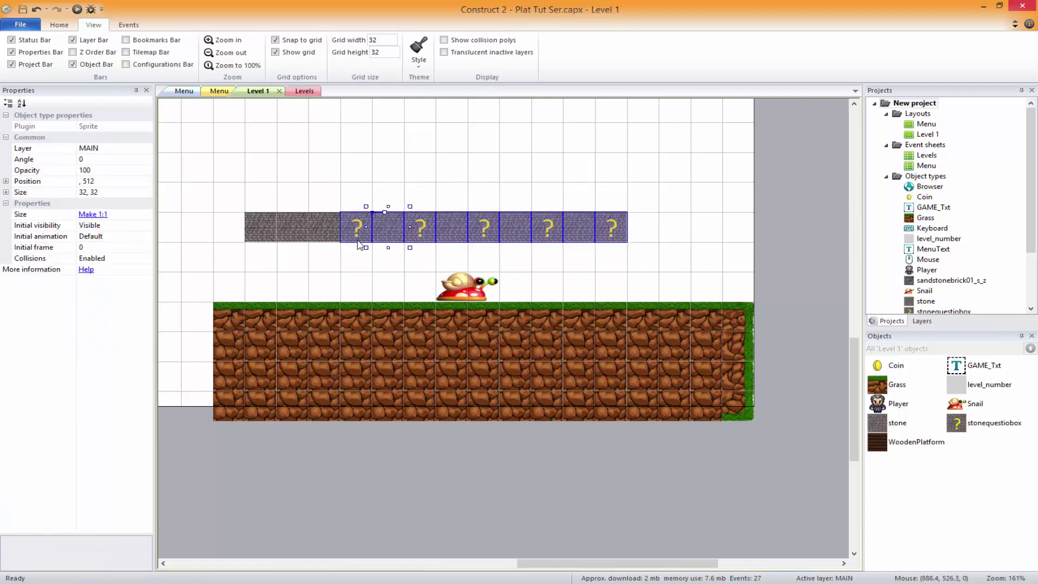
{"action": "left_click_drag", "start_coordinate": [357, 224], "coordinate": [206, 226]}
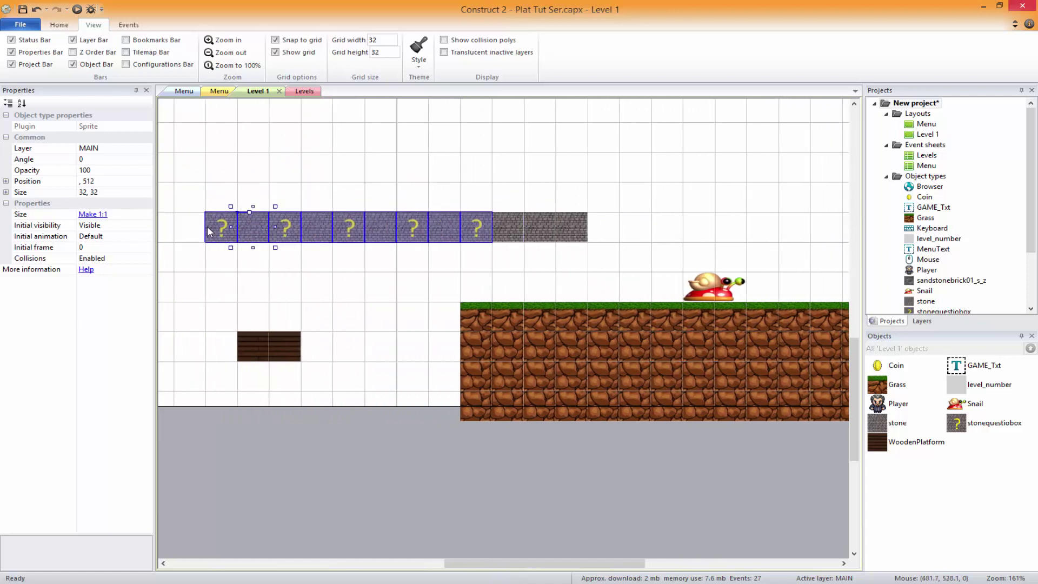
{"action": "left_click_drag", "start_coordinate": [353, 243], "coordinate": [517, 190]}
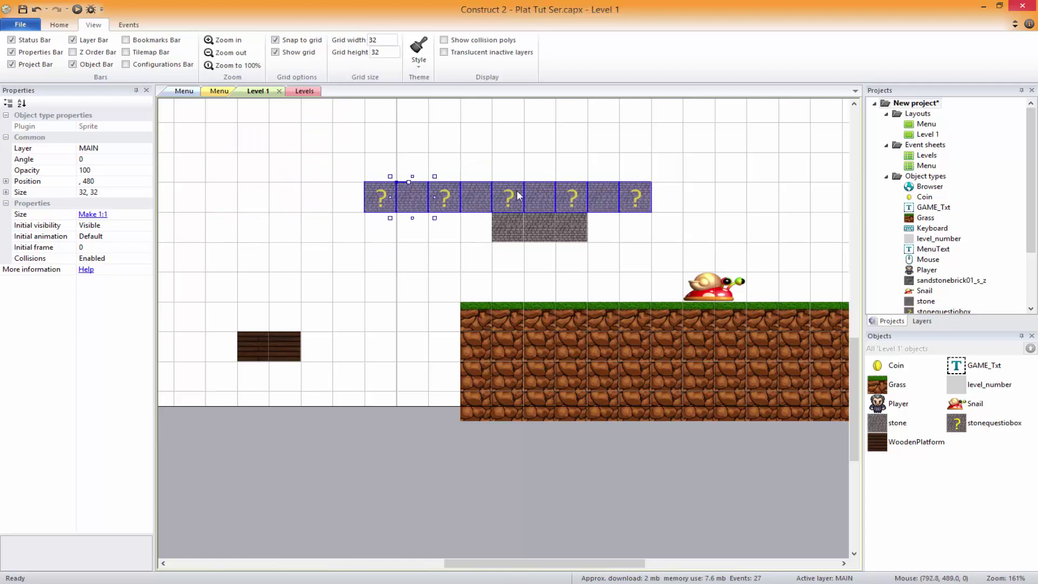
{"action": "left_click", "coordinate": [628, 245]}
{"action": "key", "text": "ctrl+s"}
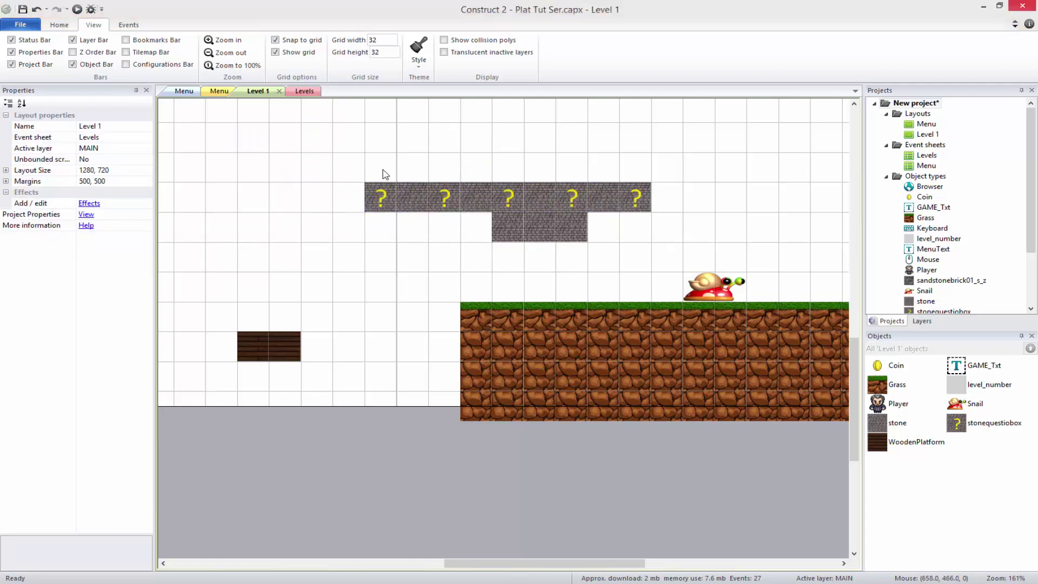
Step: Preview the game, guide the character under the raised blocks to land on the snail, close the preview and return to Construct 2
{"action": "left_click", "coordinate": [77, 9]}
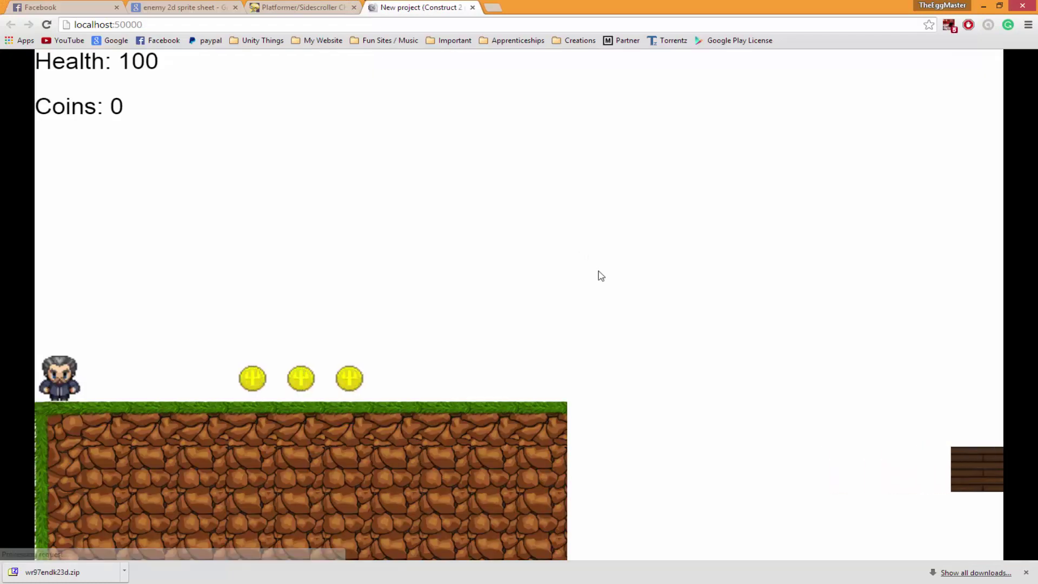
{"action": "key", "text": "Right"}
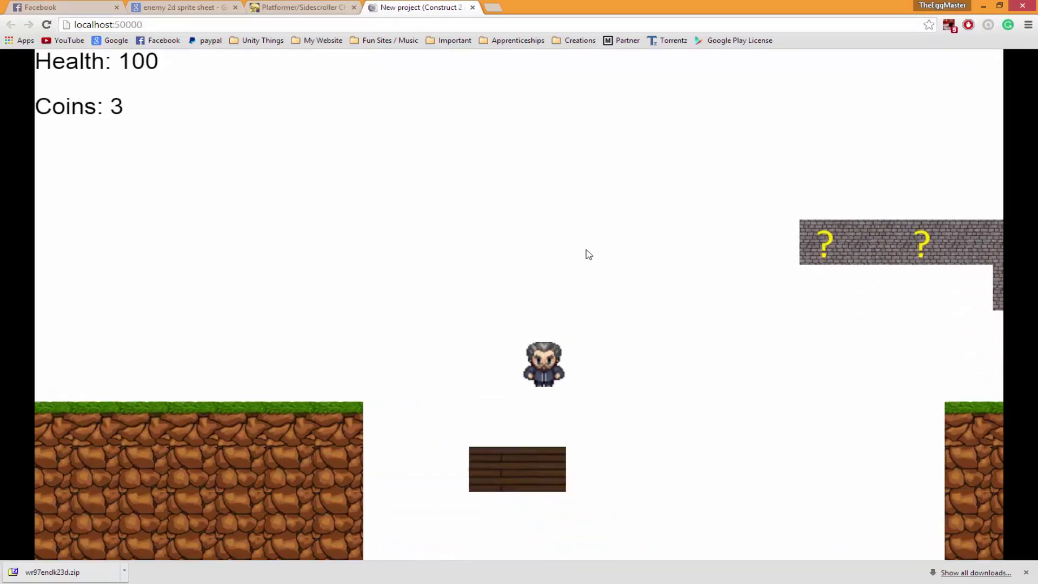
{"action": "key", "text": "Right"}
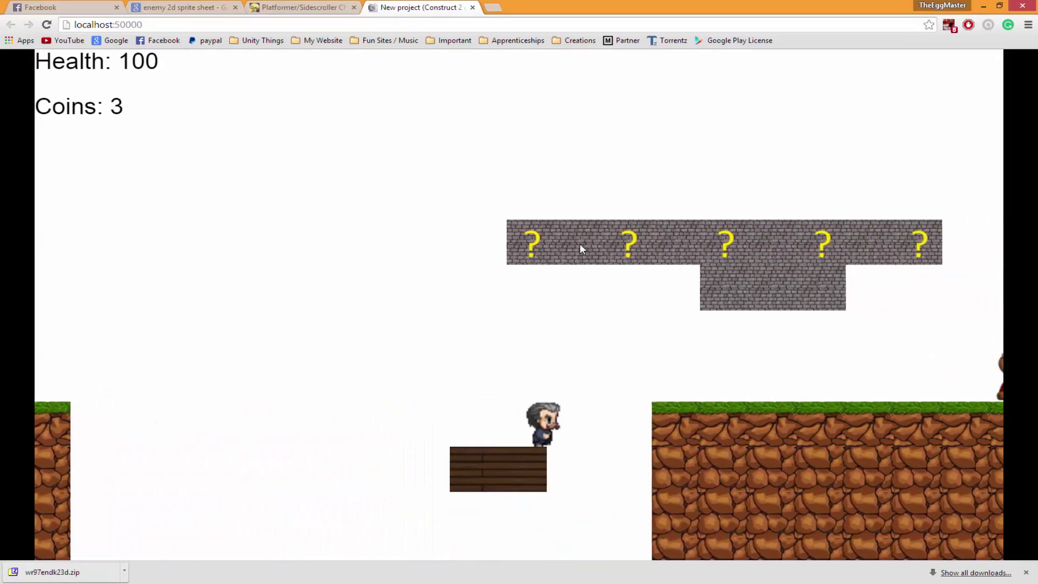
{"action": "key", "text": "Up"}
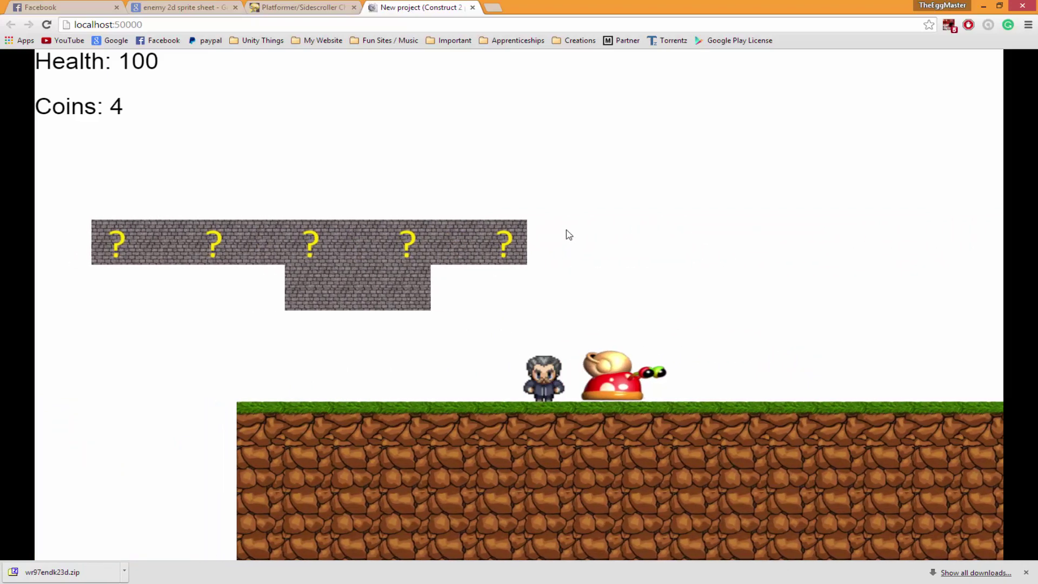
{"action": "key", "text": "Up"}
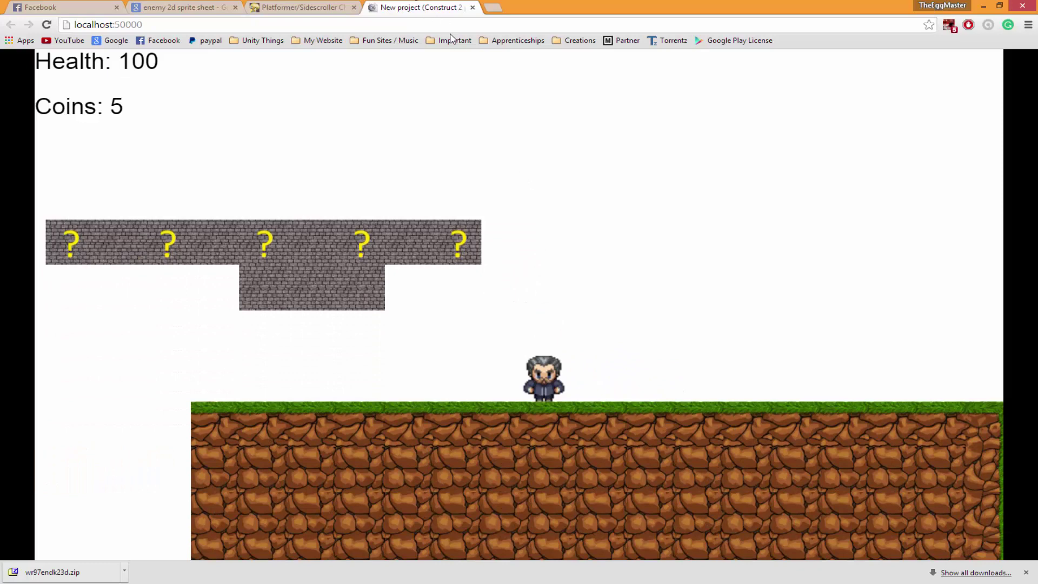
{"action": "left_click", "coordinate": [472, 7]}
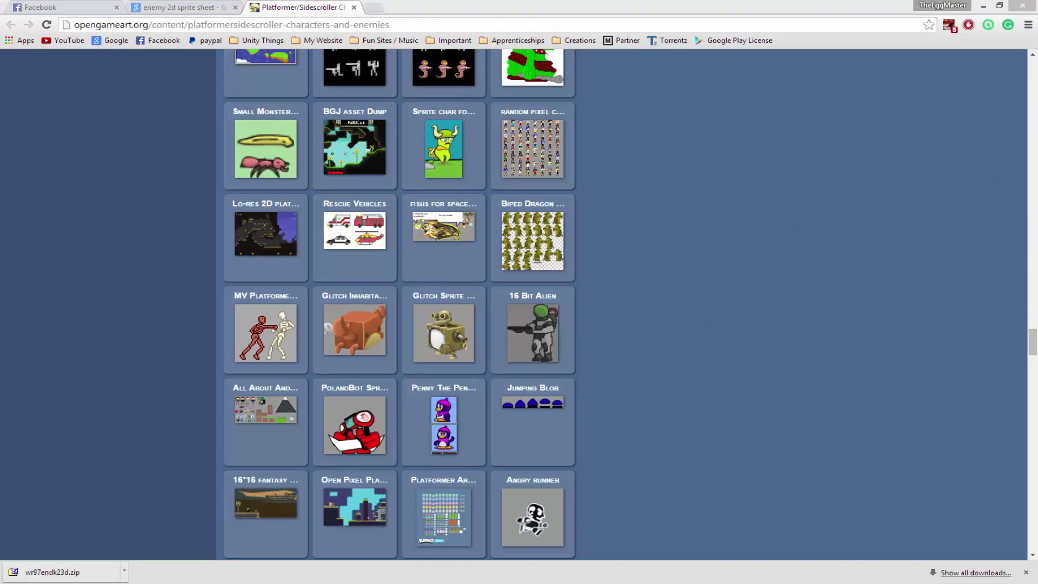
{"action": "left_click", "coordinate": [267, 582]}
Step: Look over the Level 1 layout around the wooden platform, the question and stone blocks and the snail
{"action": "middle_click_drag", "start_coordinate": [630, 320], "coordinate": [583, 374]}
{"action": "middle_click_drag", "start_coordinate": [791, 426], "coordinate": [361, 327]}
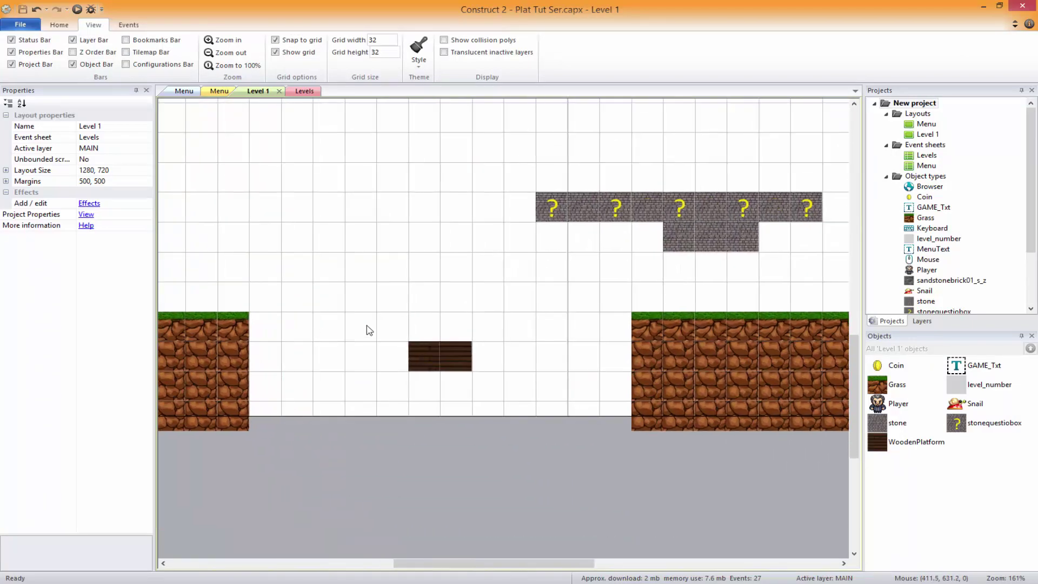
{"action": "middle_click_drag", "start_coordinate": [496, 278], "coordinate": [292, 290]}
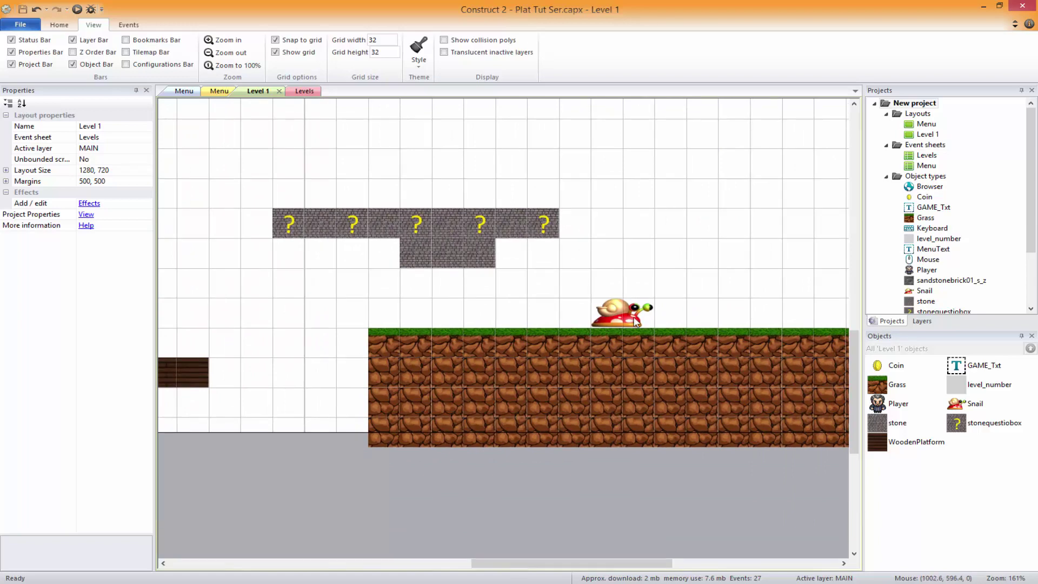
{"action": "middle_click_drag", "start_coordinate": [635, 320], "coordinate": [529, 368]}
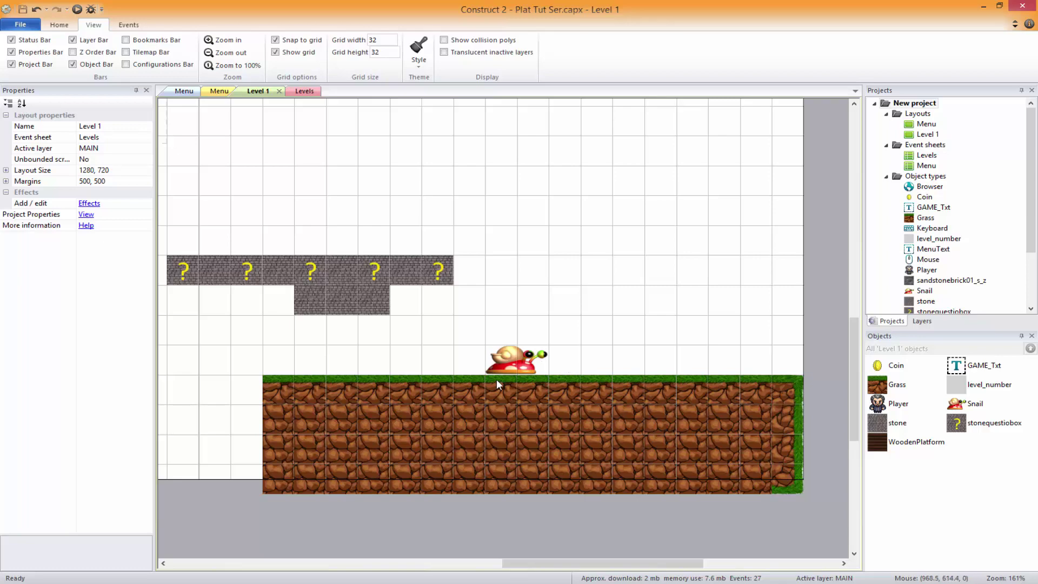
{"action": "mouse_move", "coordinate": [534, 319]}
{"action": "middle_mouse_down"}
{"action": "mouse_move", "coordinate": [640, 329]}
{"action": "mouse_move", "coordinate": [1005, 403]}
{"action": "middle_mouse_up"}
{"action": "middle_click_drag", "start_coordinate": [432, 286], "coordinate": [768, 452]}
{"action": "middle_click_drag", "start_coordinate": [502, 307], "coordinate": [541, 578]}
{"action": "mouse_move", "coordinate": [433, 357]}
{"action": "middle_mouse_down"}
{"action": "mouse_move", "coordinate": [502, 349]}
{"action": "mouse_move", "coordinate": [609, 375]}
{"action": "mouse_move", "coordinate": [627, 457]}
{"action": "mouse_move", "coordinate": [603, 340]}
{"action": "middle_mouse_up"}
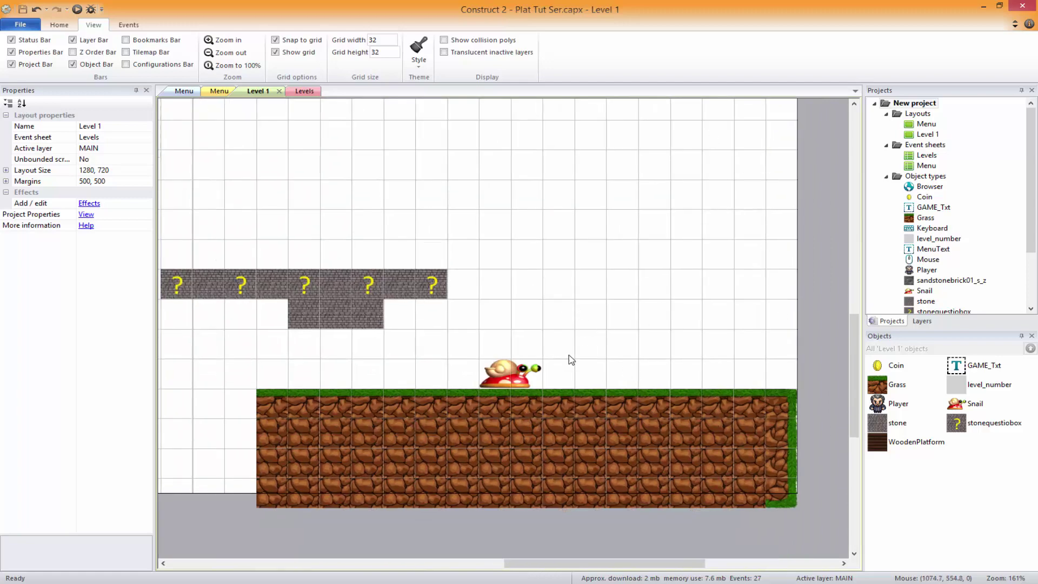
{"action": "left_click", "coordinate": [529, 378]}
{"action": "left_click", "coordinate": [562, 369]}
{"action": "middle_click_drag", "start_coordinate": [283, 226], "coordinate": [662, 316]}
{"action": "middle_click_drag", "start_coordinate": [461, 222], "coordinate": [362, 169]}
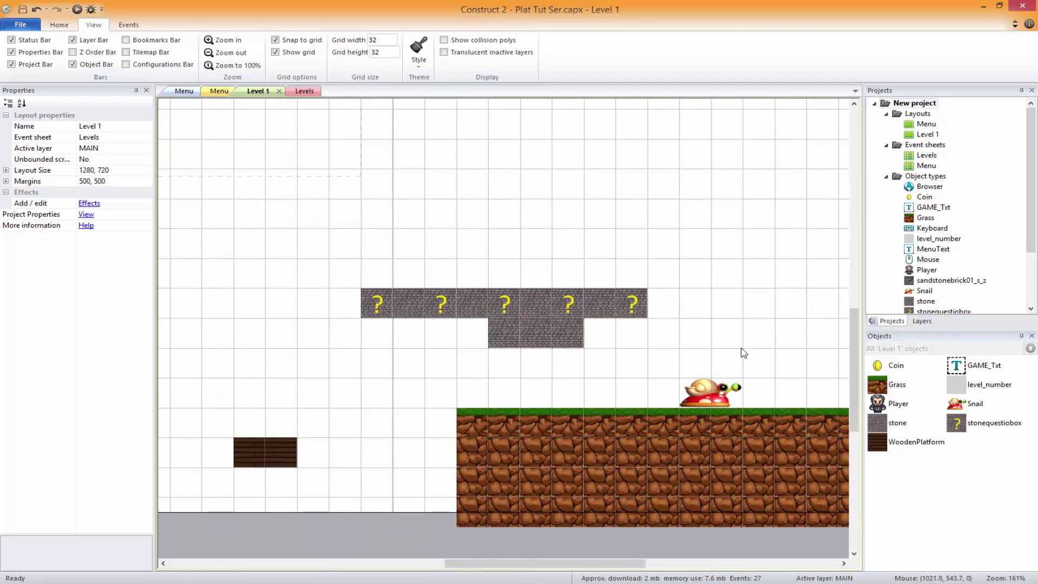
Step: Inspect the Flash behavior among the Player object's properties and return to the Level 1 layout
{"action": "left_click", "coordinate": [891, 404]}
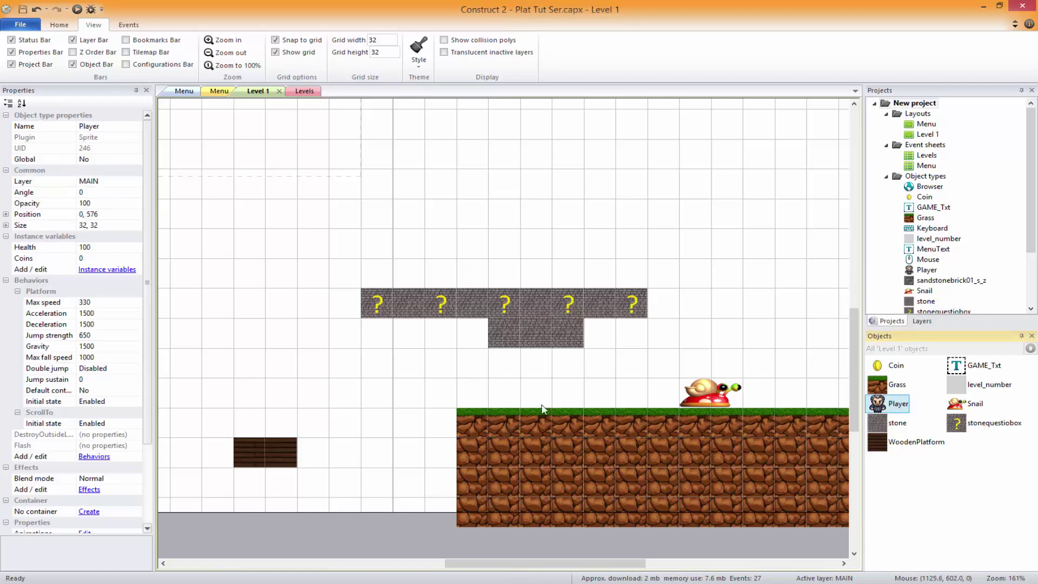
{"action": "left_click", "coordinate": [67, 446]}
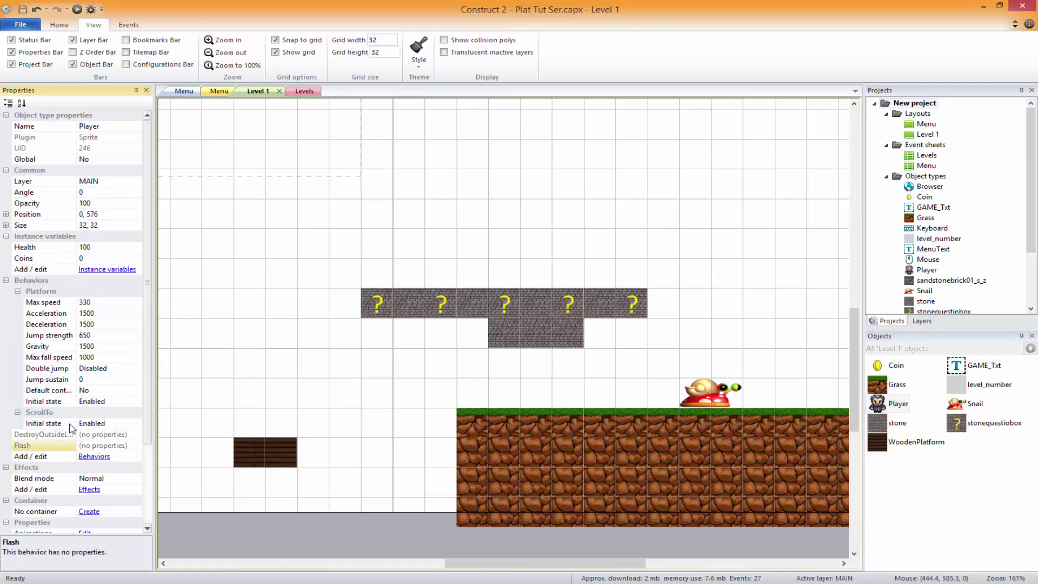
{"action": "left_click", "coordinate": [108, 446]}
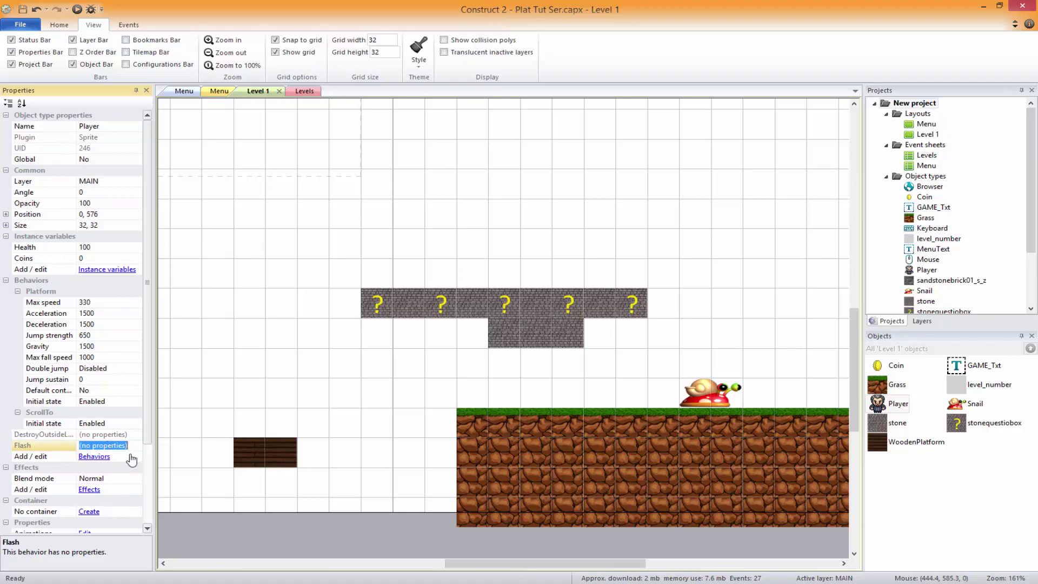
{"action": "left_click", "coordinate": [121, 445]}
{"action": "left_click_drag", "start_coordinate": [123, 447], "coordinate": [98, 448]}
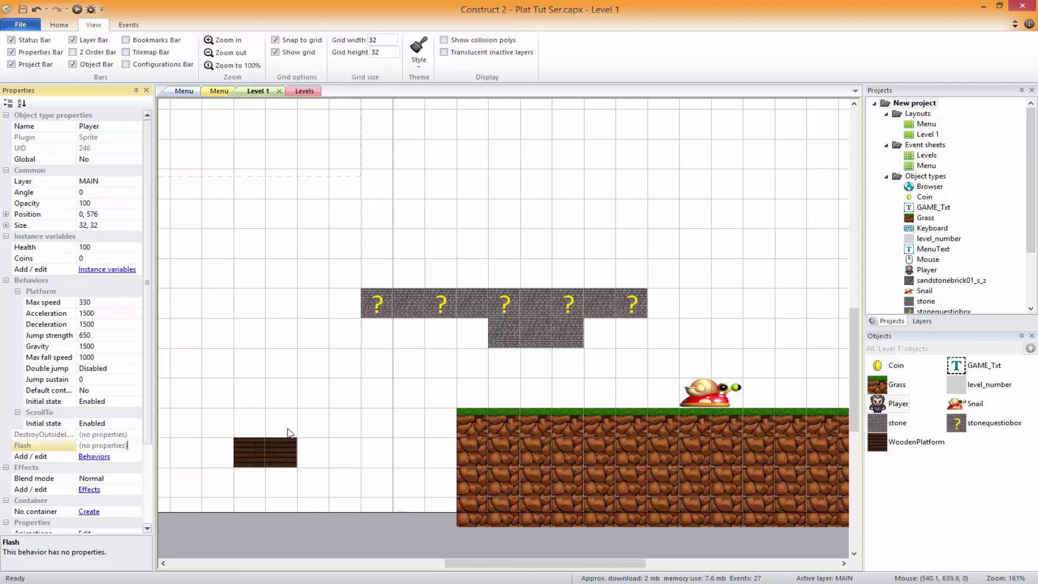
{"action": "left_click", "coordinate": [316, 381]}
{"action": "middle_click_drag", "start_coordinate": [634, 356], "coordinate": [383, 319]}
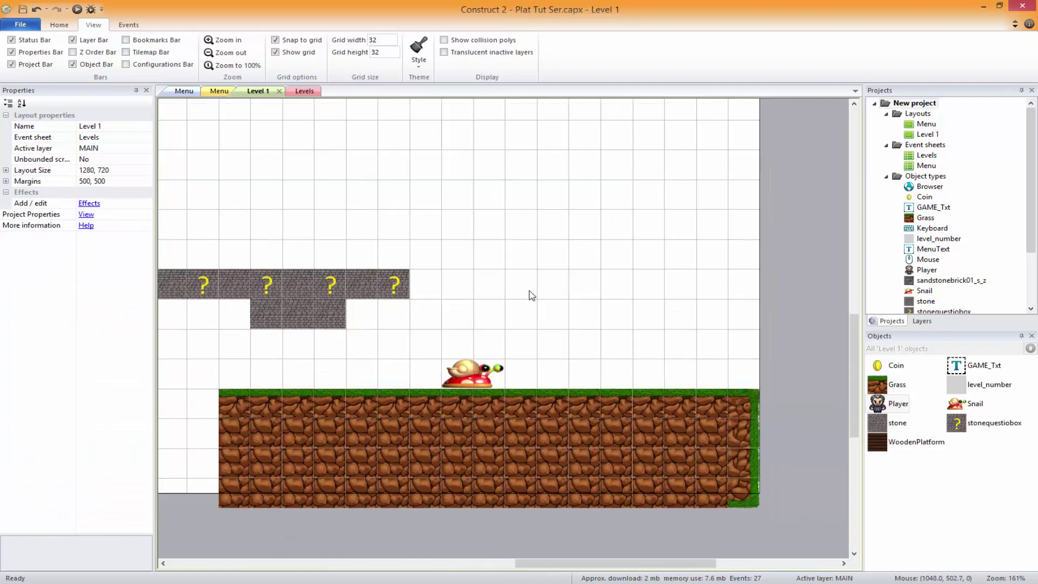